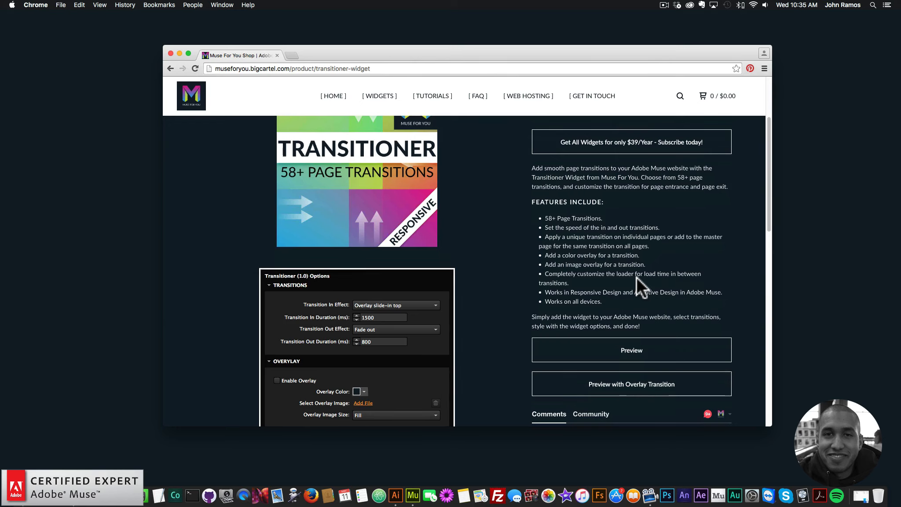
Review the Transitioner widget's feature list and its transition, overlay and loader options on the product page.
scroll(632, 290, "down", 1)
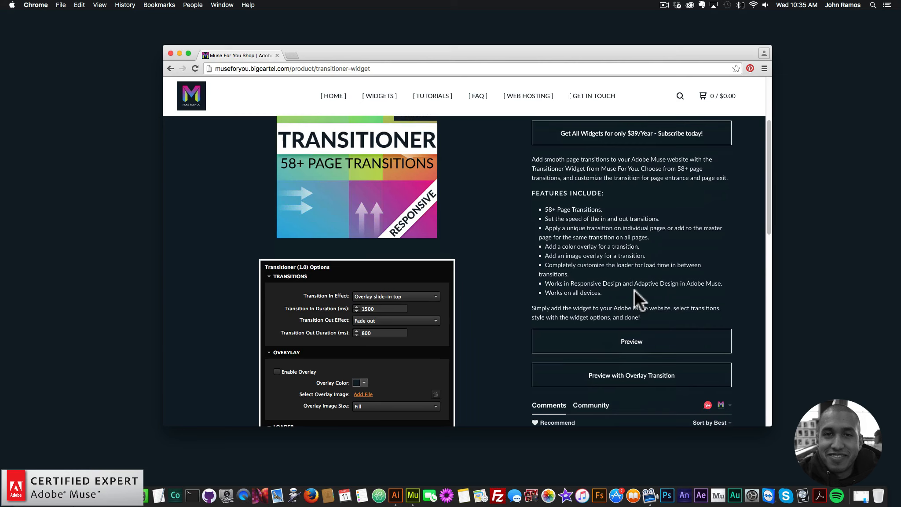
scroll(635, 290, "down", 1)
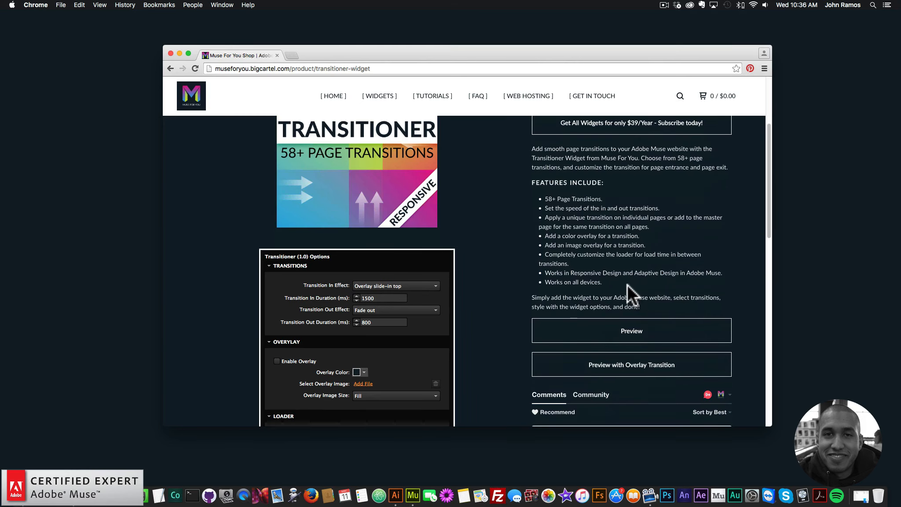
scroll(616, 282, "up", 1)
scroll(409, 287, "down", 5)
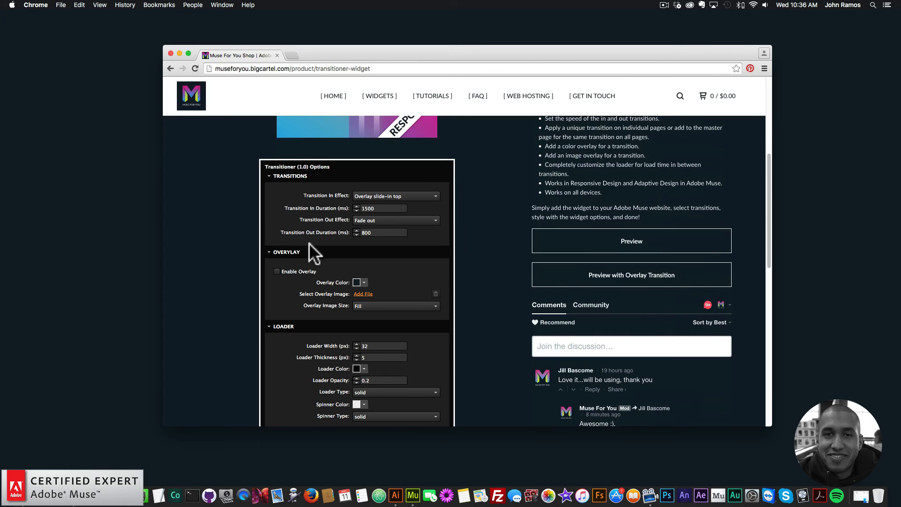
scroll(258, 245, "down", 1)
scroll(296, 293, "down", 3)
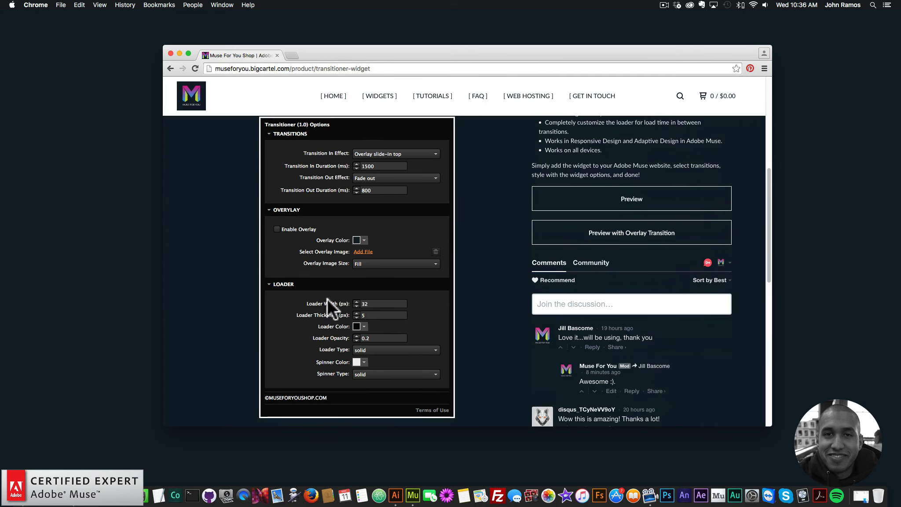
scroll(446, 267, "up", 1)
scroll(446, 267, "up", 2)
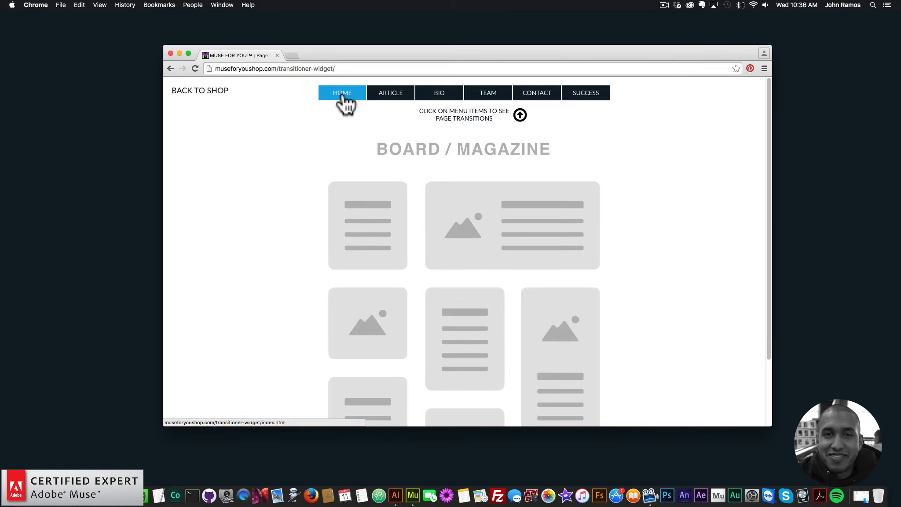
View the demo's page transitions by visiting its Article, Bio, Team, Contact and Success pages in order.
left_click(390, 95)
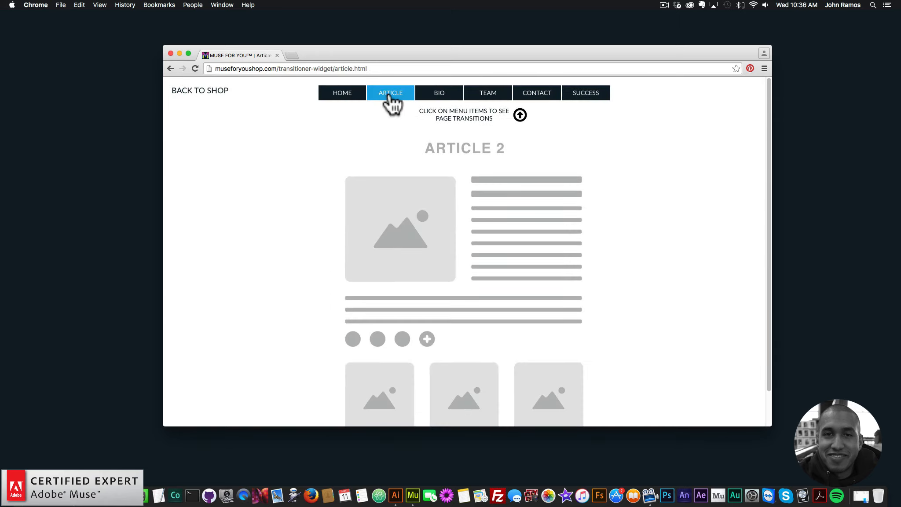
left_click(450, 98)
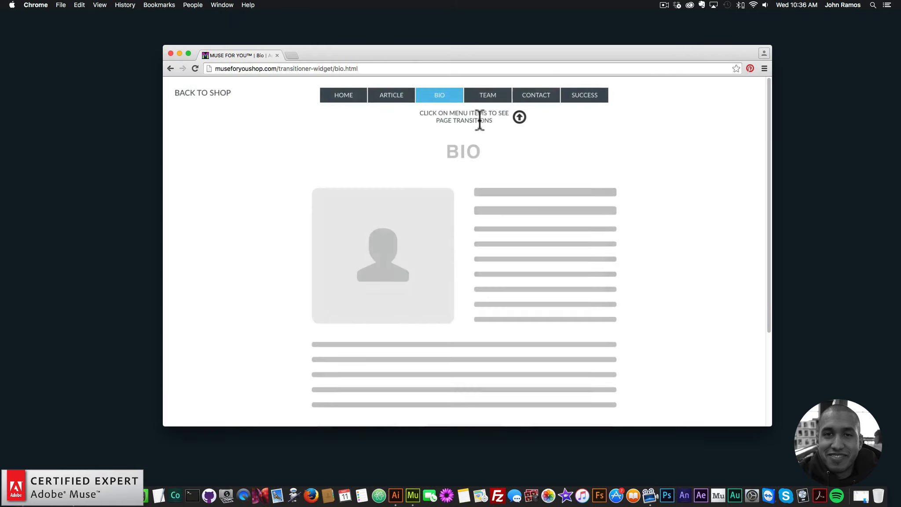
left_click(487, 98)
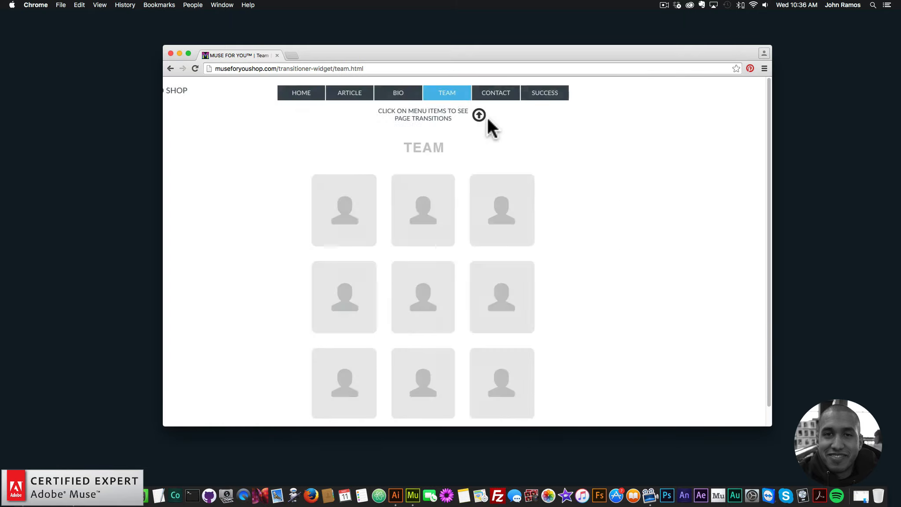
left_click(536, 97)
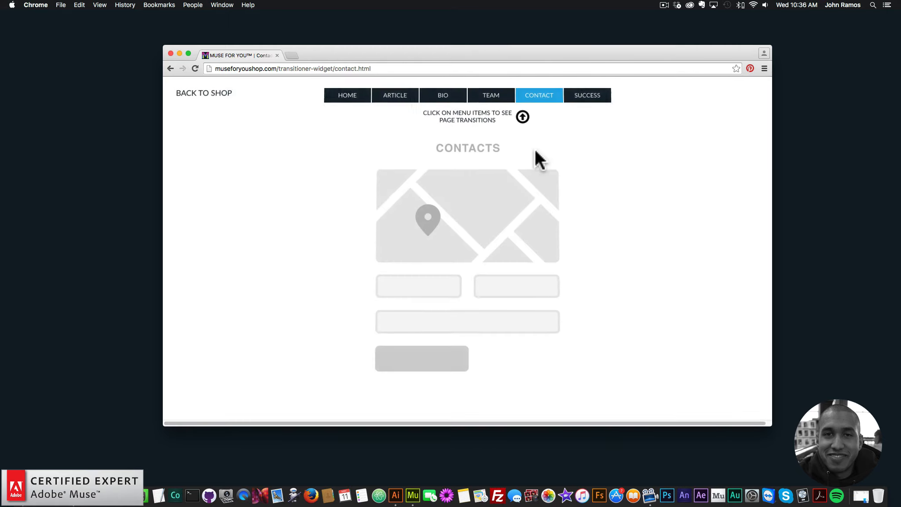
left_click(590, 101)
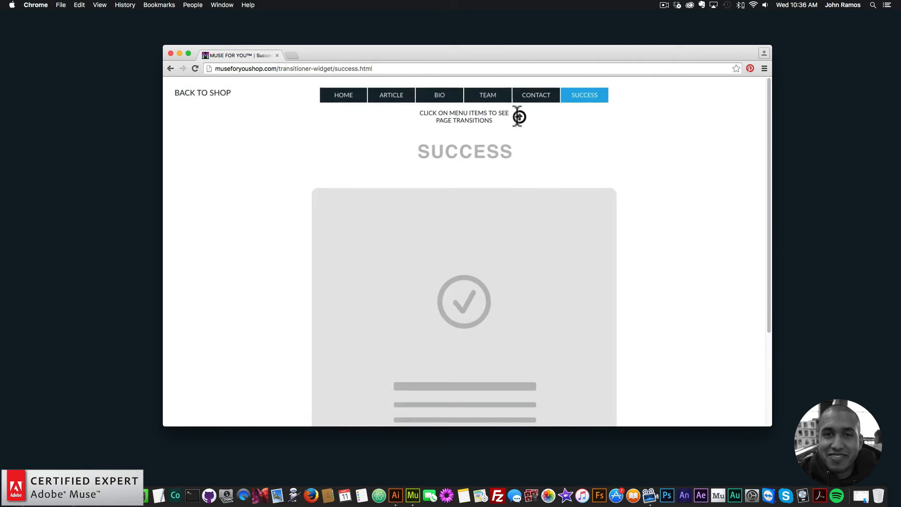
Return to the shop's Transitioner Widget page and open the preview with overlay transition.
left_click(204, 92)
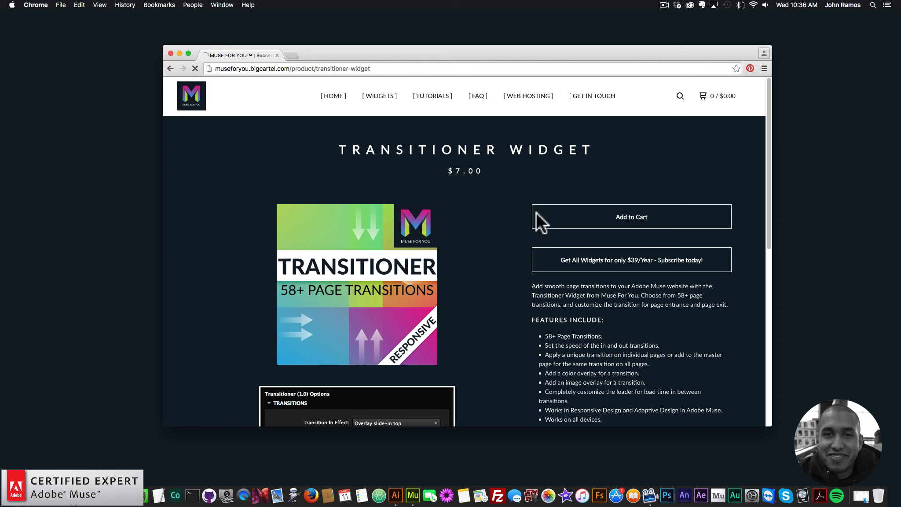
scroll(554, 228, "down", 3)
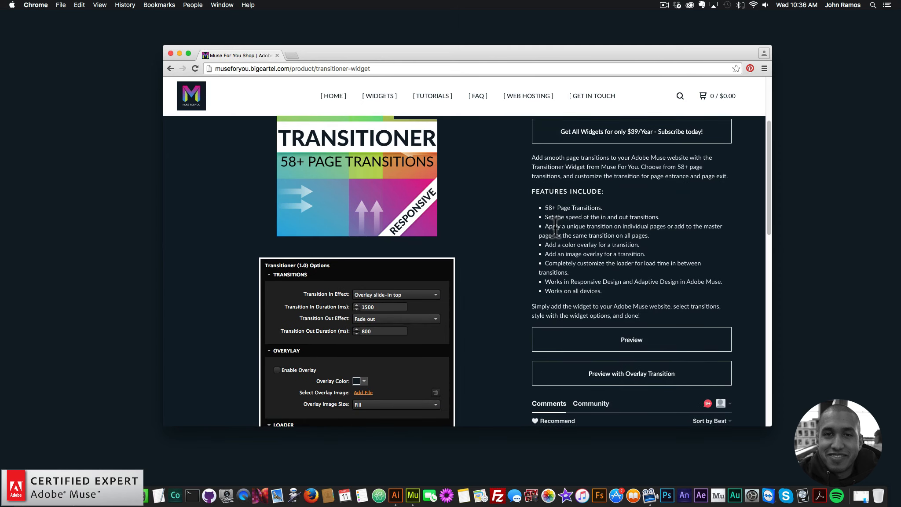
scroll(555, 227, "down", 3)
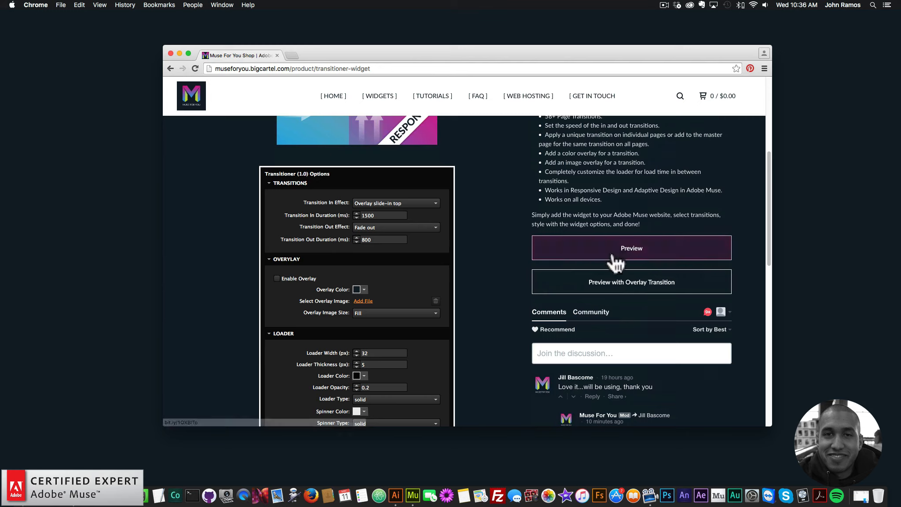
left_click(640, 286)
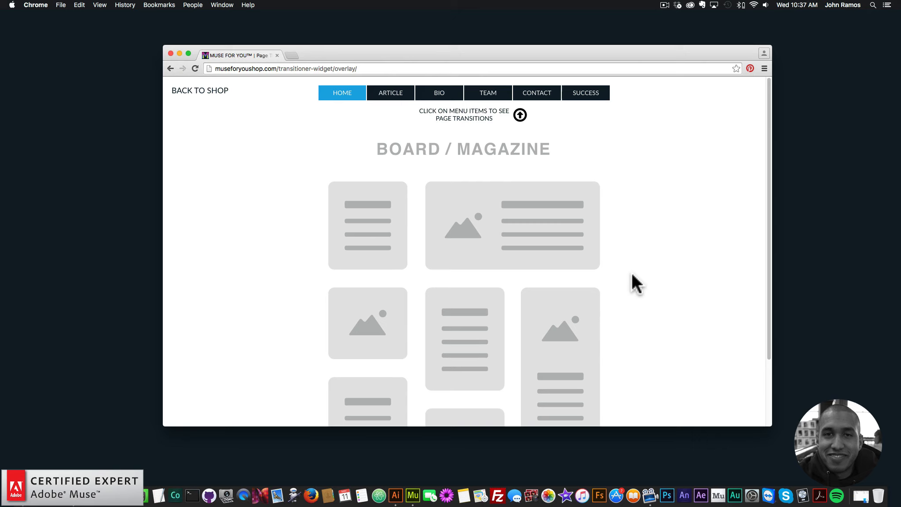
View the overlay transitions by visiting the Article, Bio, Team, Contact and Success pages, ending back on Home.
left_click(390, 94)
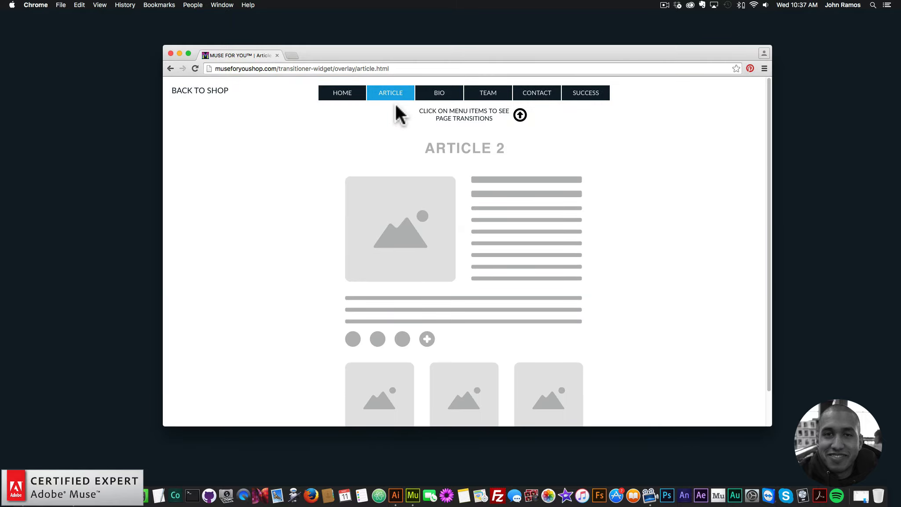
left_click(439, 93)
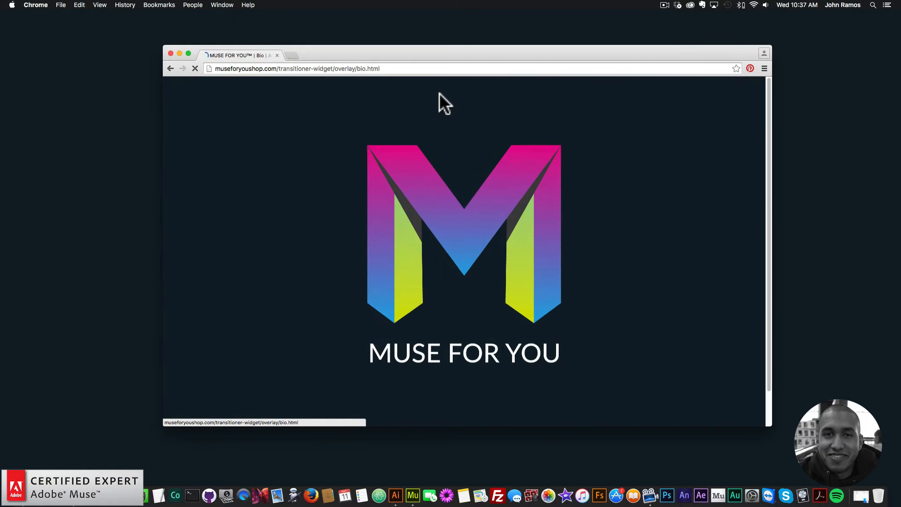
left_click(484, 96)
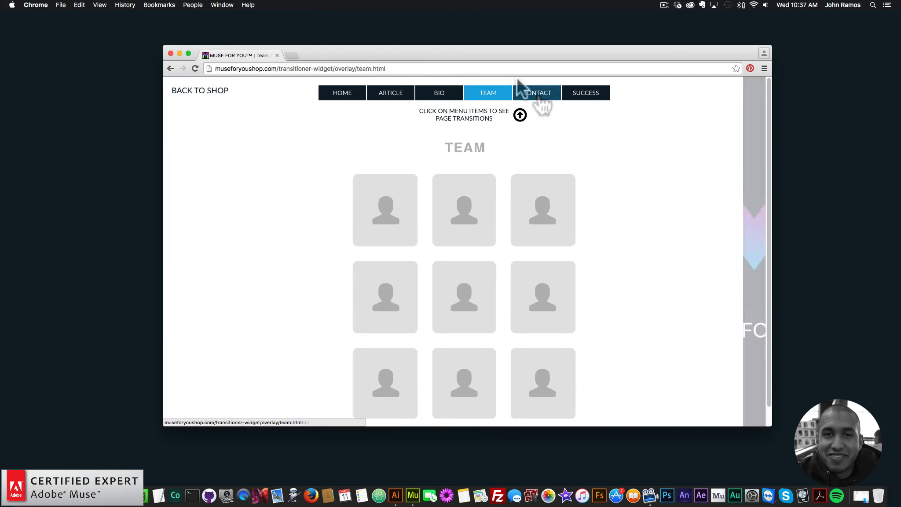
left_click(536, 93)
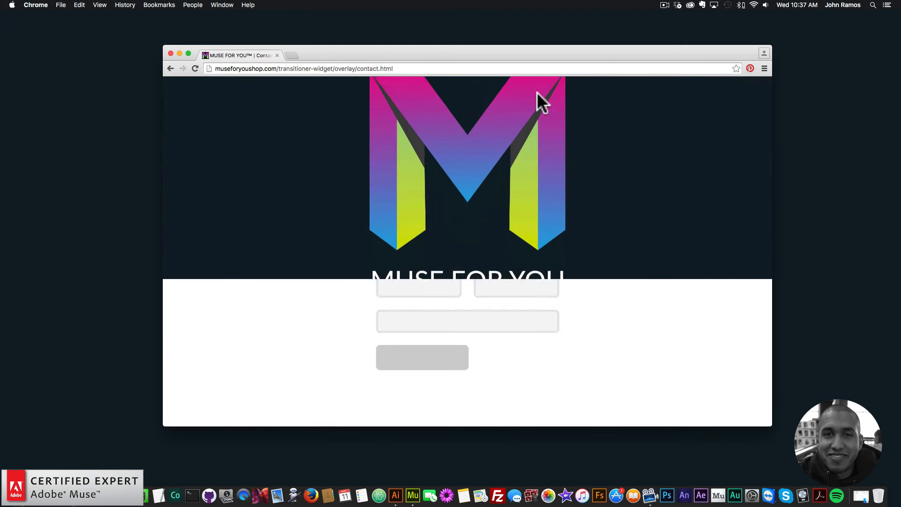
left_click(589, 92)
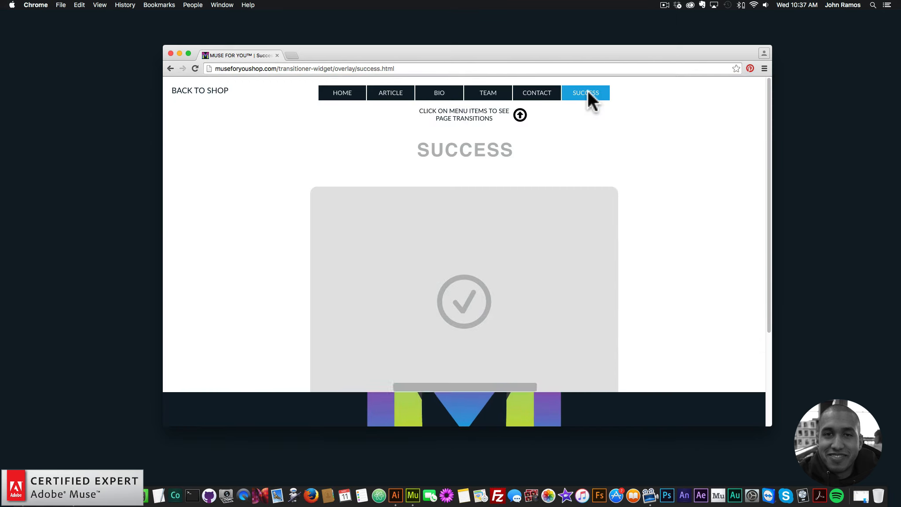
left_click(337, 93)
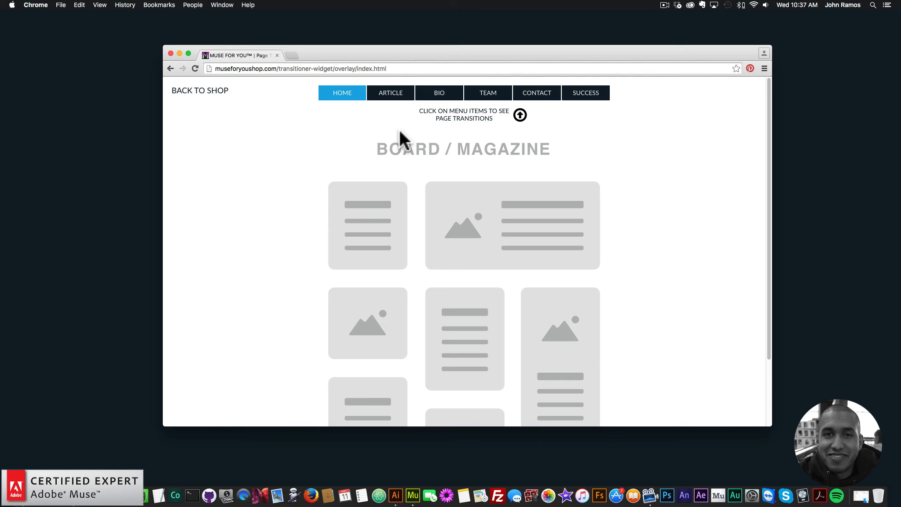
left_click(483, 94)
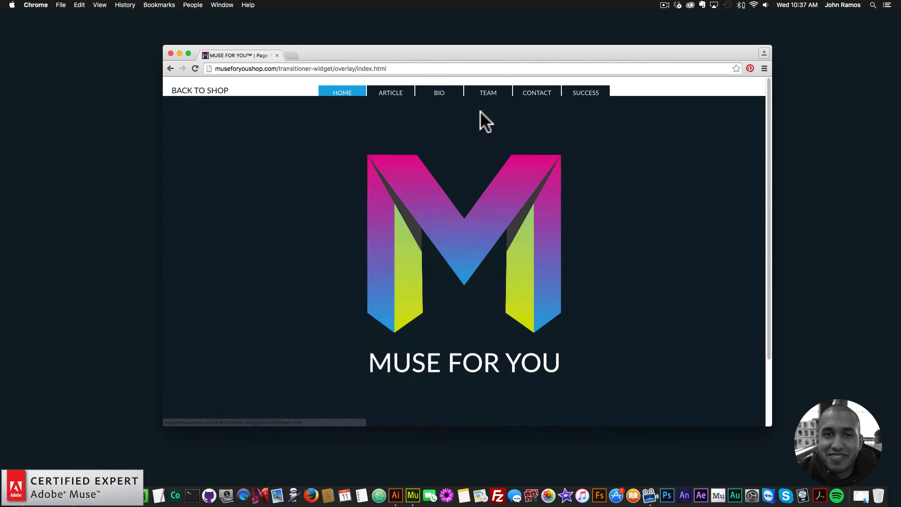
left_click(340, 94)
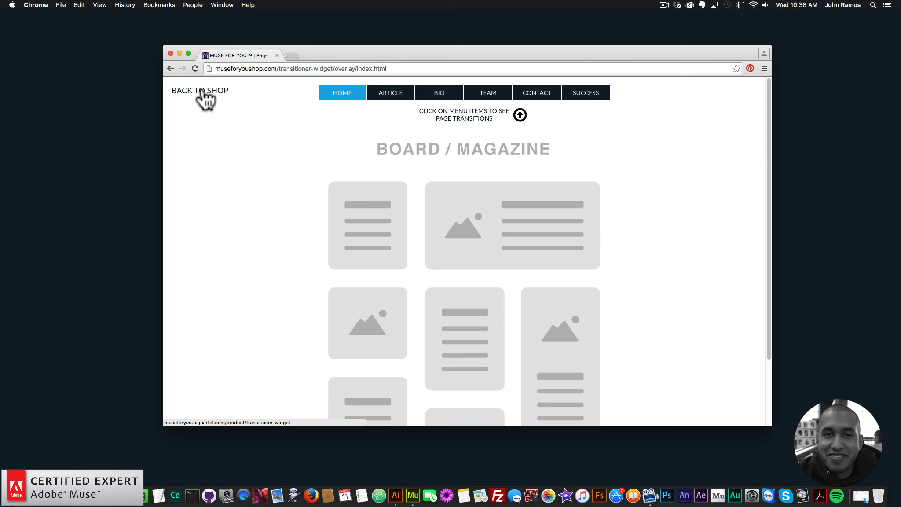
Open museforyoushop.com in a new browser tab and enter its widget shop.
left_click(294, 55)
type("museforyoush")
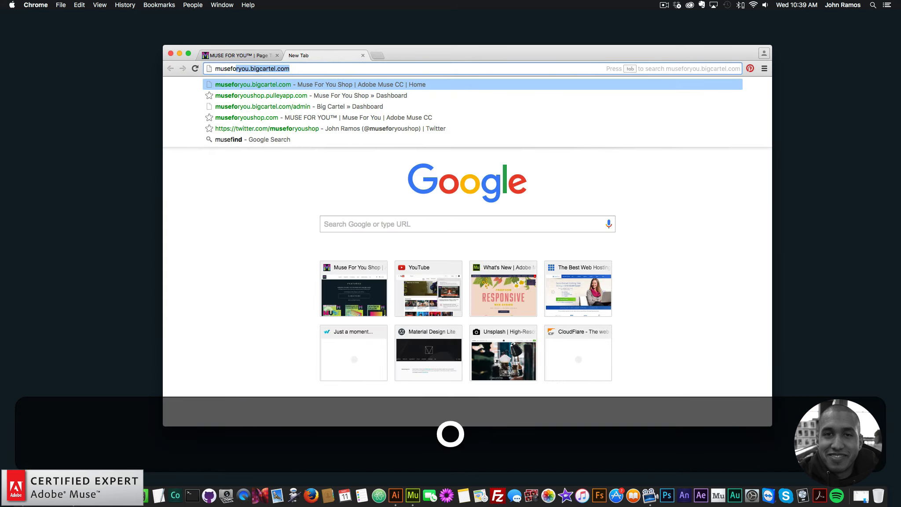
type("op.c")
key("Return")
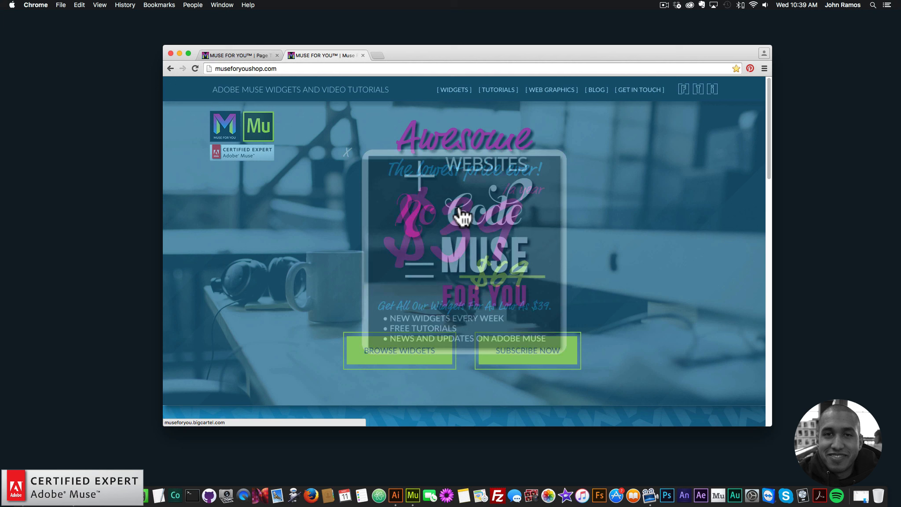
left_click(469, 240)
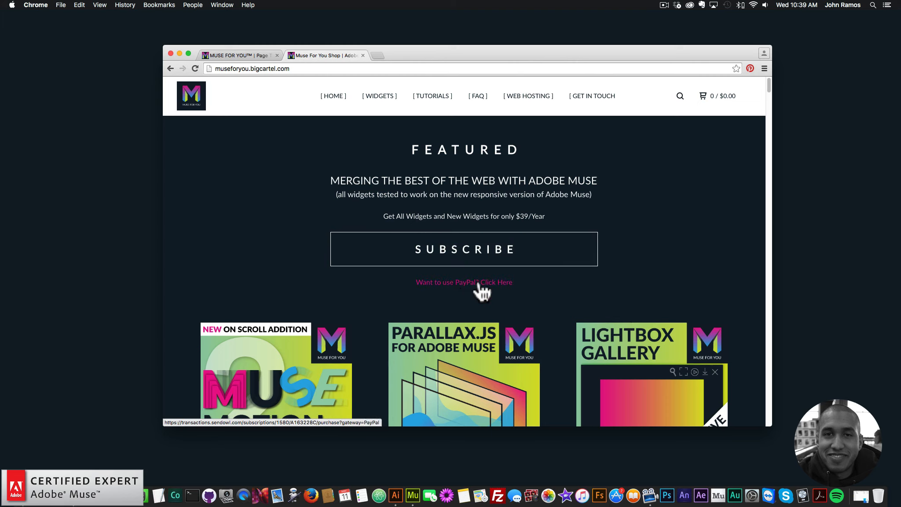
Find the Transitioner Widget among the featured products and open its product page.
scroll(477, 290, "down", 6)
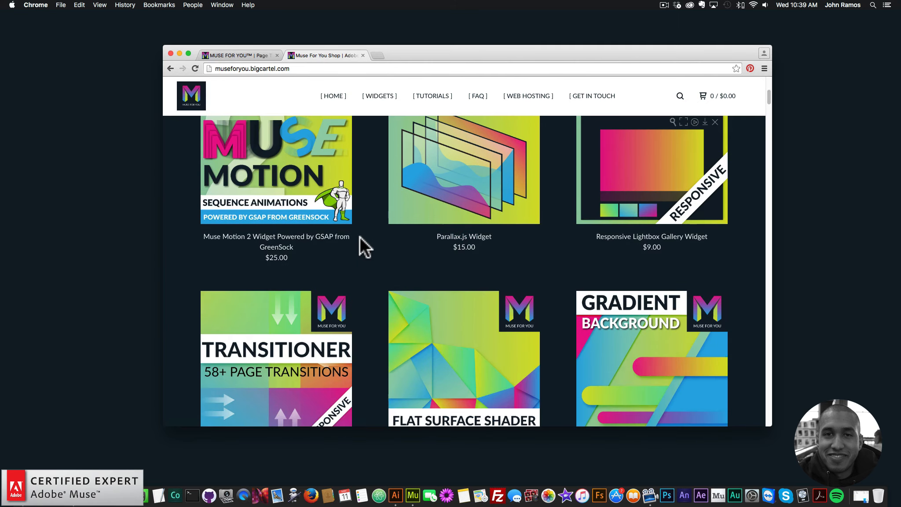
scroll(360, 237, "down", 1)
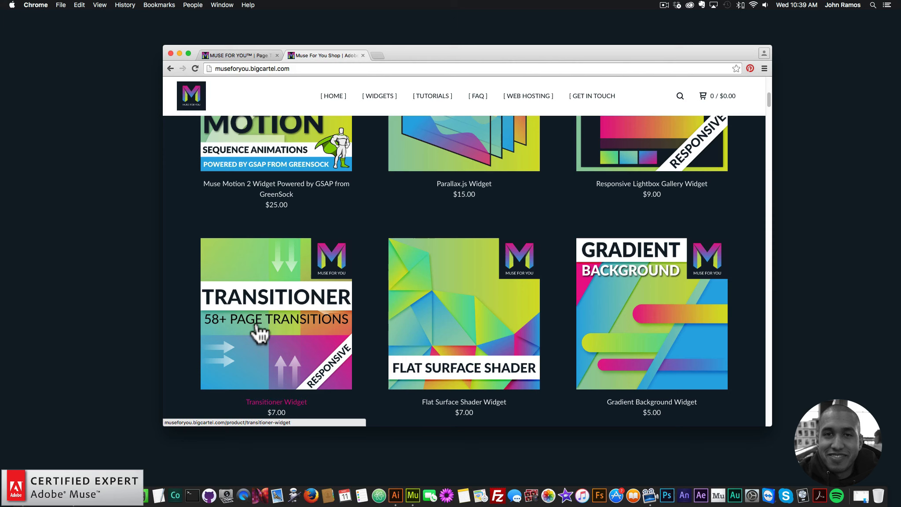
left_click(266, 304)
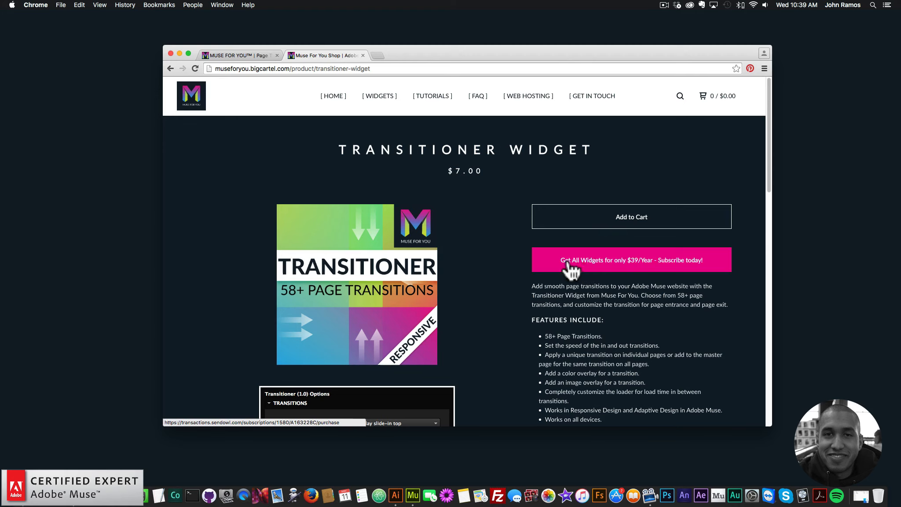
In Adobe Muse, create a one-column fluid-width site with a maximum page width of 960 and open its Home page.
left_click(408, 488)
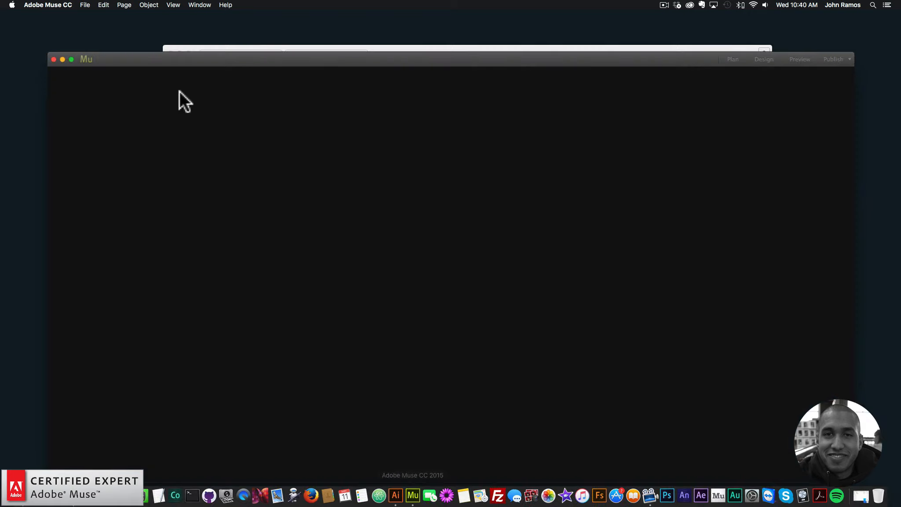
left_click(84, 5)
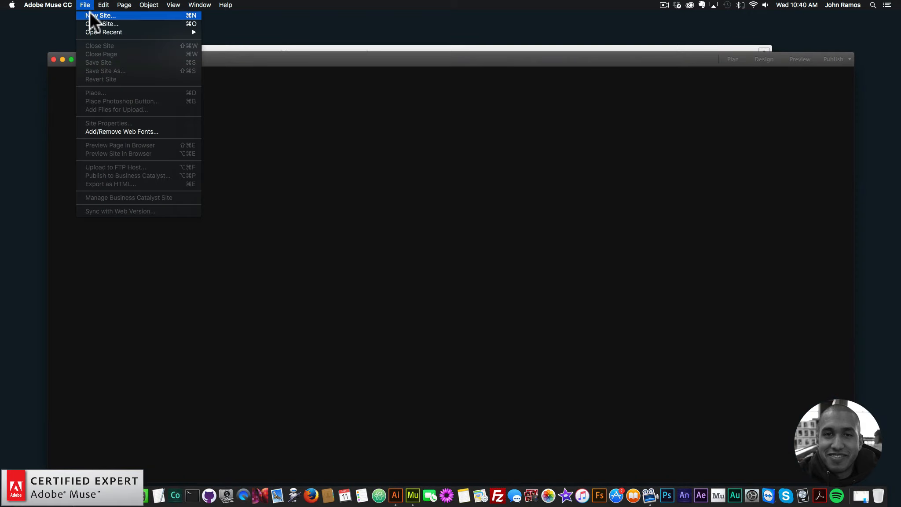
left_click(91, 14)
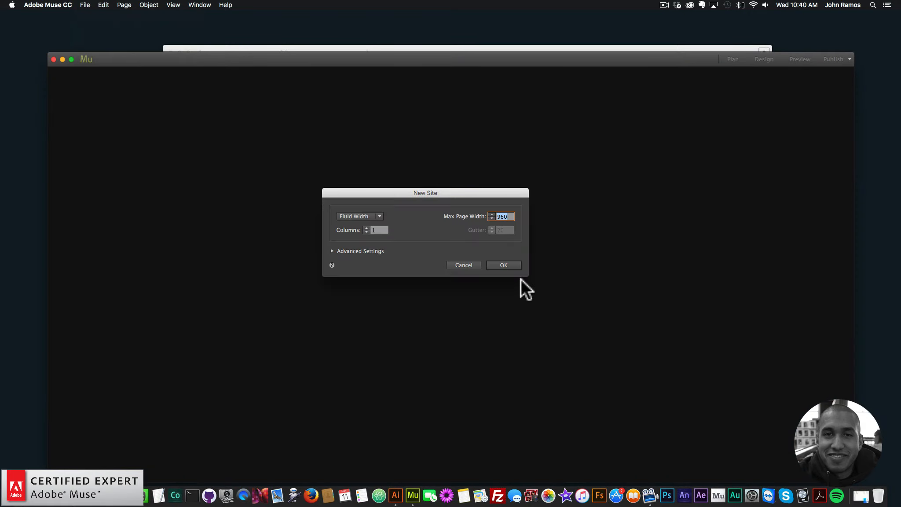
left_click(506, 263)
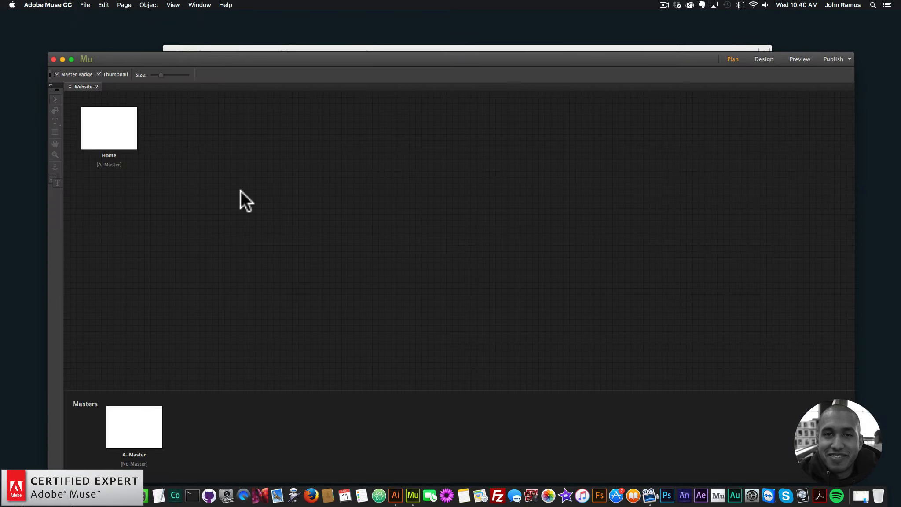
double_click(118, 133)
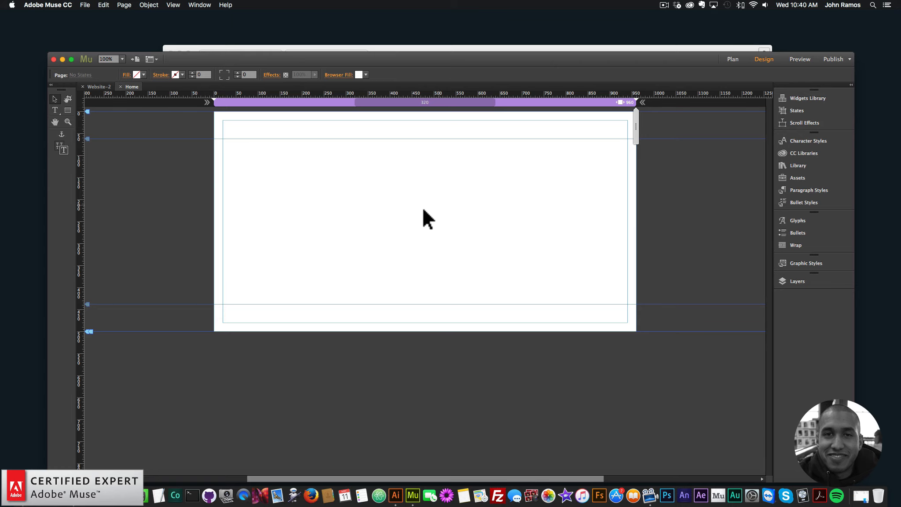
Open wyre_dark_tiles_eps.eps in Adobe Illustrator CC 2015, retaining 9-slice scaling for symbols and dismissing the missing fonts notice.
left_click(21, 492)
left_click(366, 165)
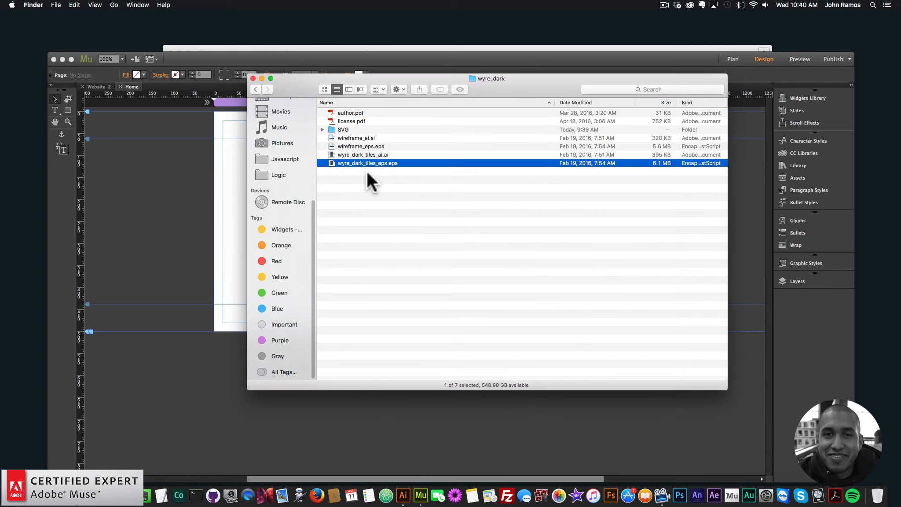
right_click(357, 162)
mouse_move(374, 176)
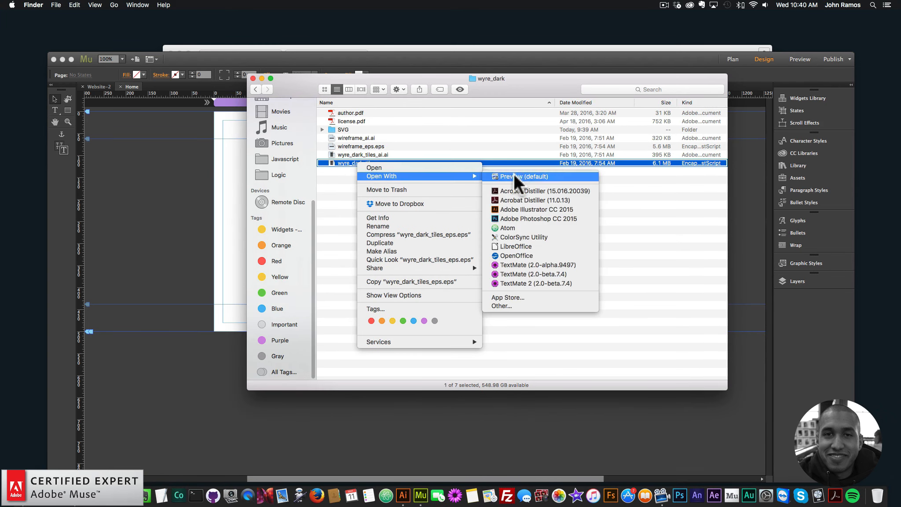
left_click(523, 208)
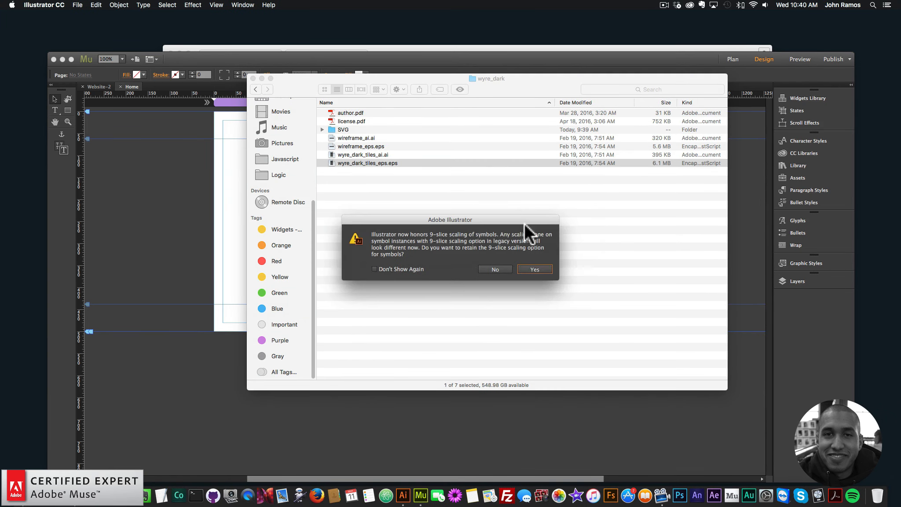
left_click(534, 269)
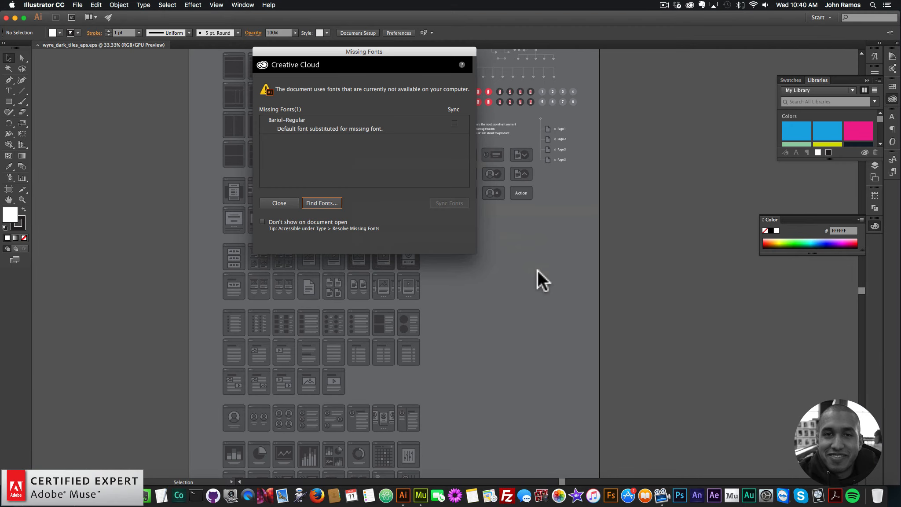
left_click(281, 202)
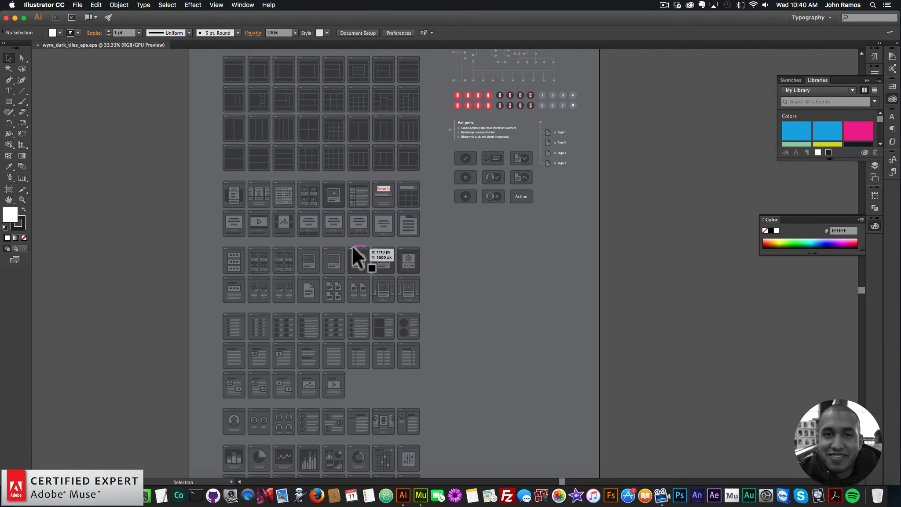
Copy the wireframe tile with centred text lines and a button, and paste it onto the Home page in Adobe Muse.
scroll(356, 260, "up", 5)
scroll(358, 264, "down", 5)
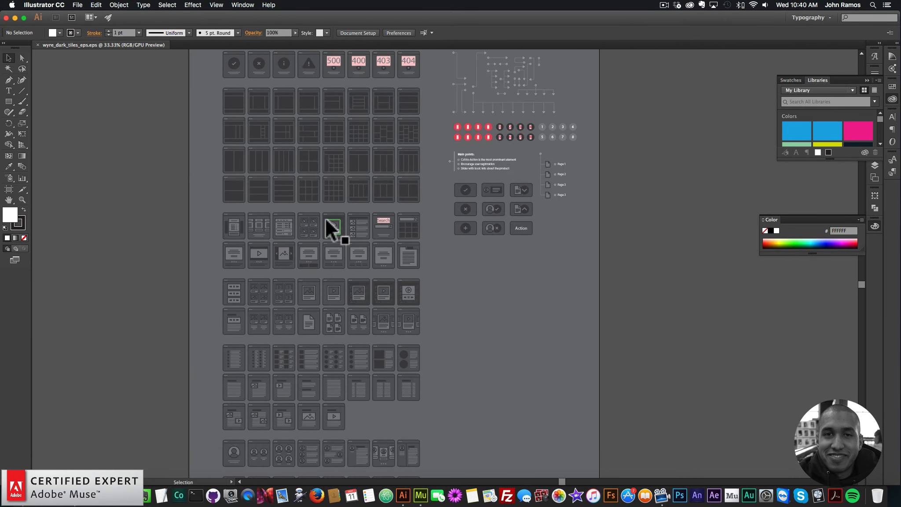
scroll(381, 280, "up", 2)
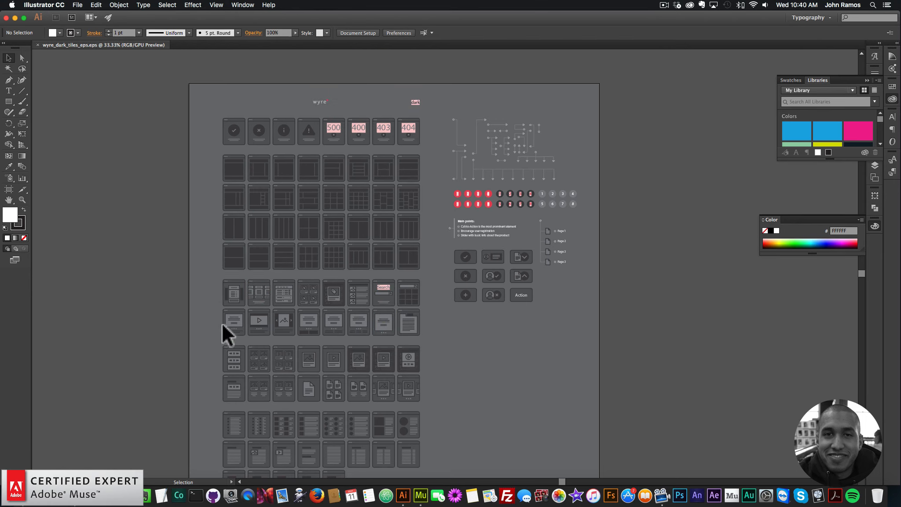
left_click(236, 319)
key("super+c")
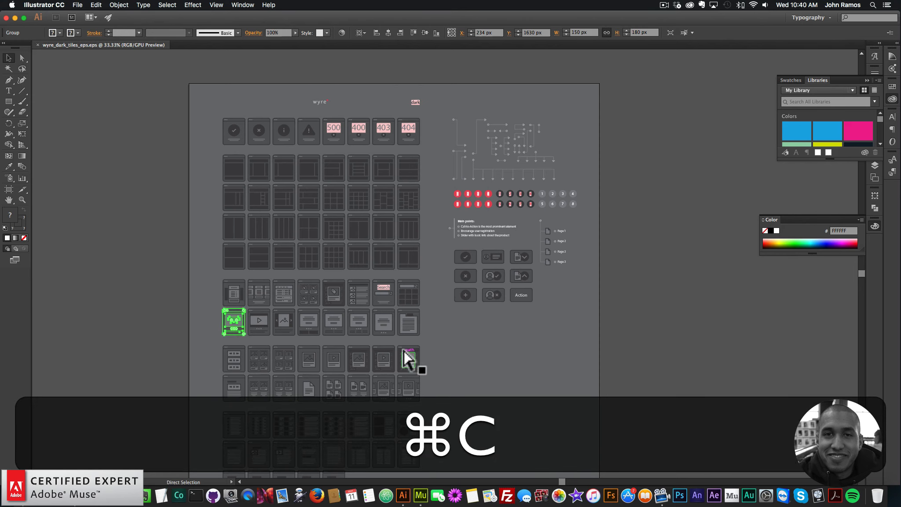
left_click(415, 492)
key("super+v")
left_click_drag(431, 310, 263, 174)
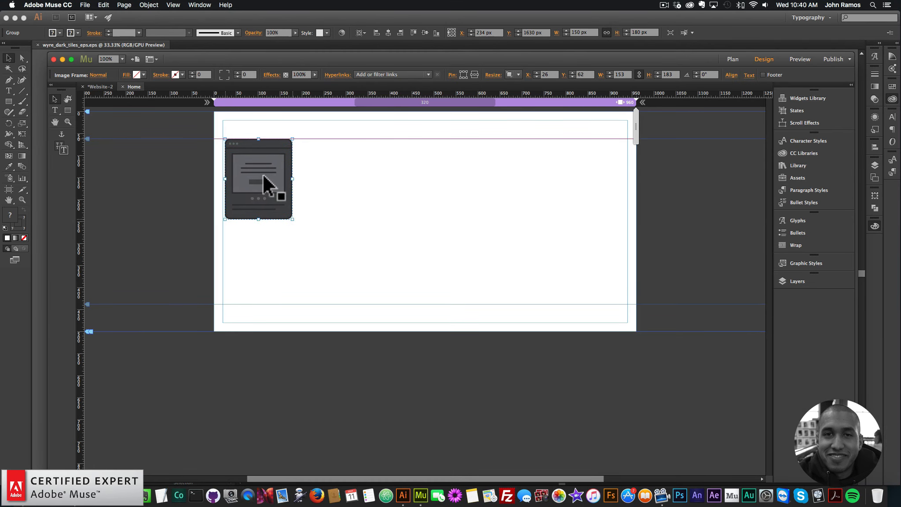
Set the Home page wireframe's width to 720 and centre it horizontally near the top of the page.
left_click(622, 74)
type("720")
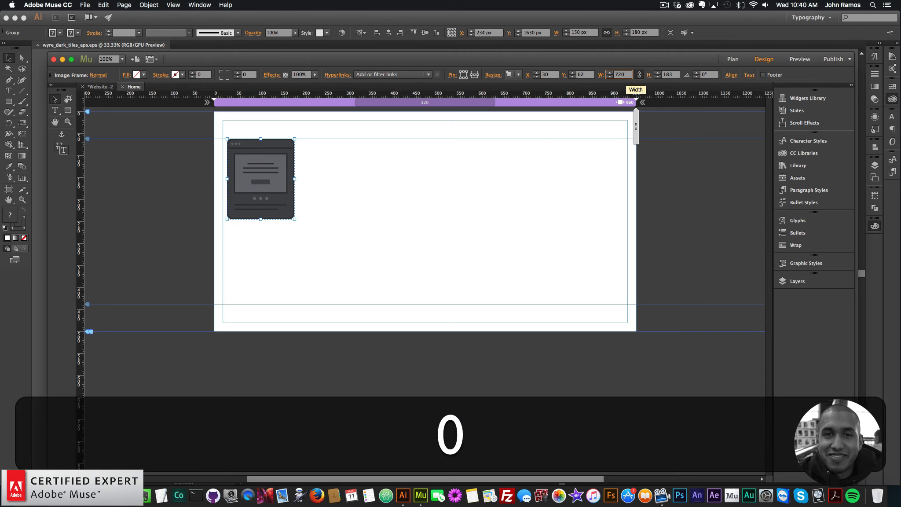
key("Return")
left_click_drag(406, 209, 447, 210)
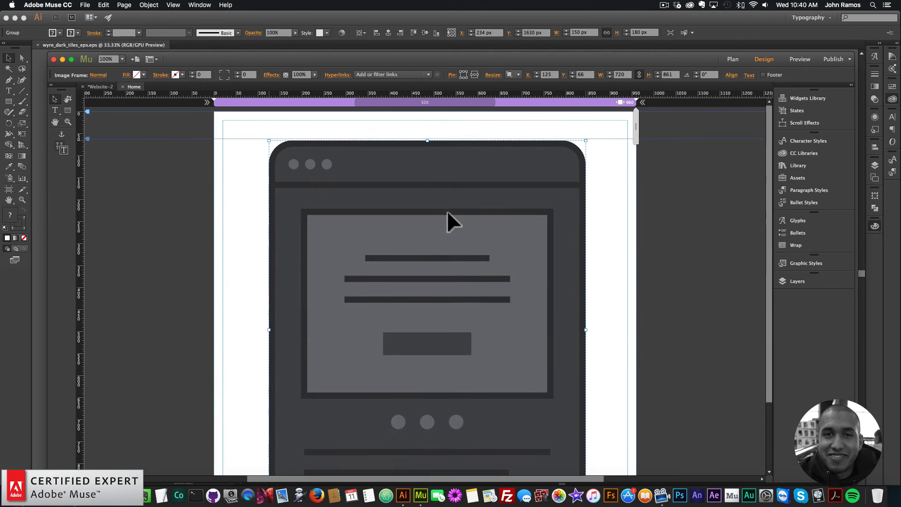
Add a new page after Home in the site plan and name it Article.
left_click(733, 59)
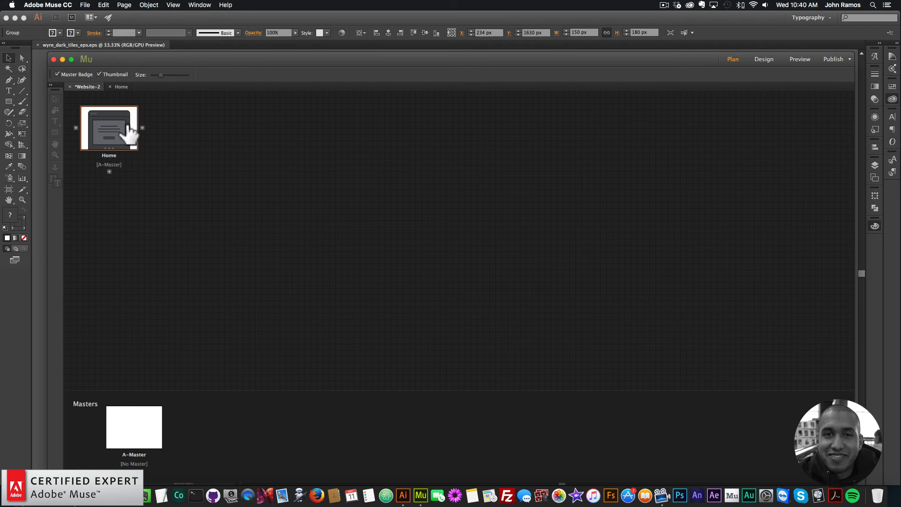
left_click(142, 127)
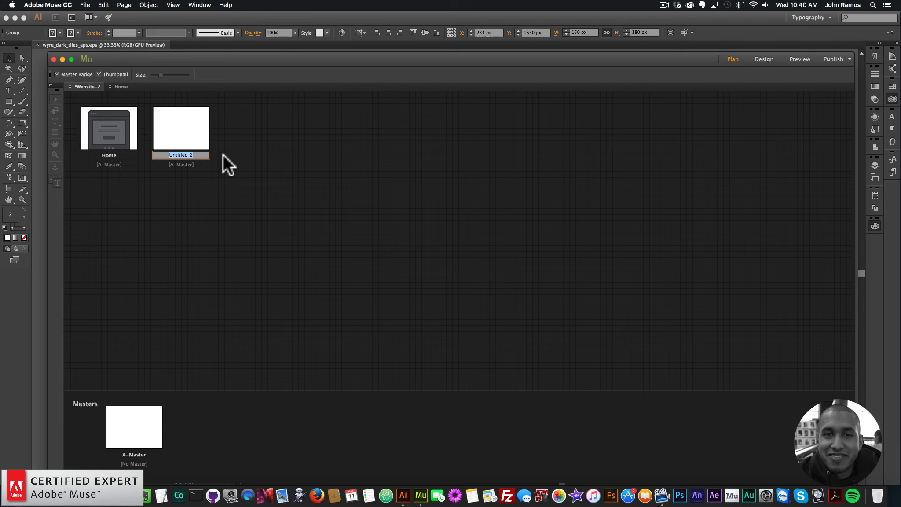
key("shift")
type("Article")
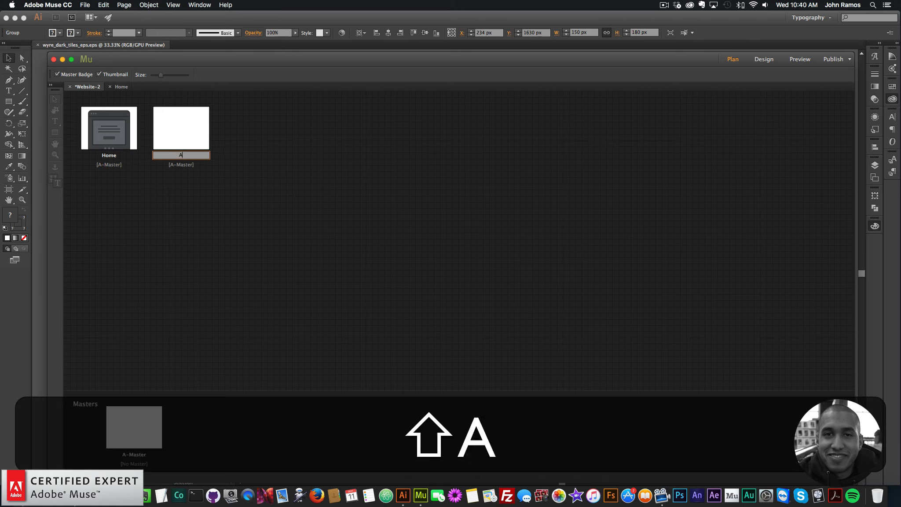
key("Return")
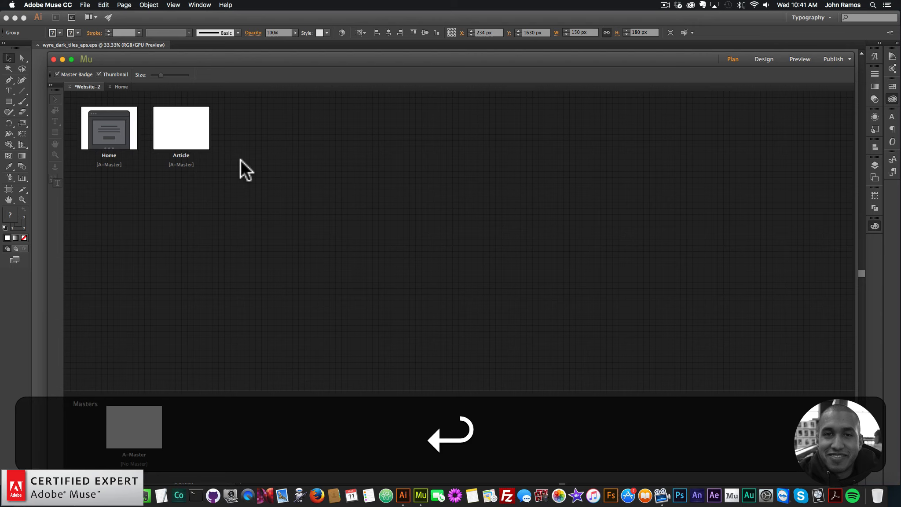
Copy the image-and-text article tile from the Illustrator wireframes and paste it onto the Article page in Adobe Muse.
left_click(379, 475)
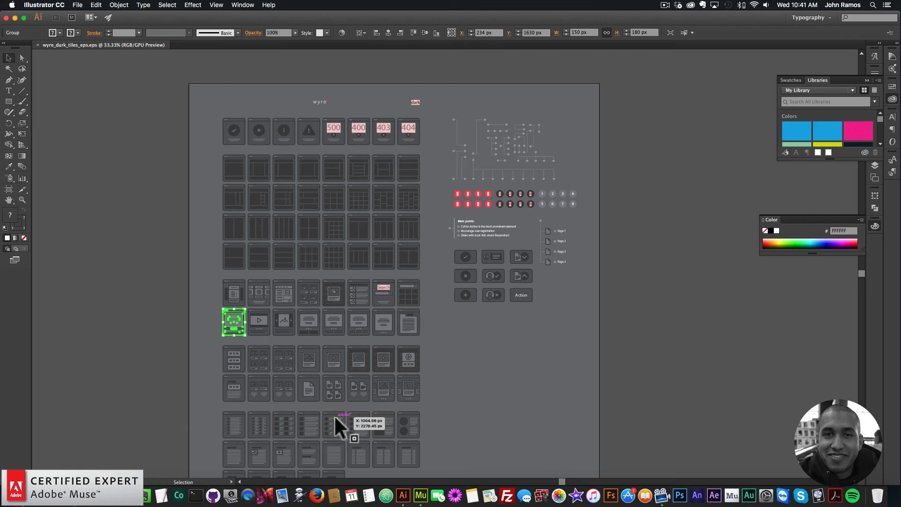
scroll(316, 427, "down", 2)
left_click_drag(233, 292, 259, 424)
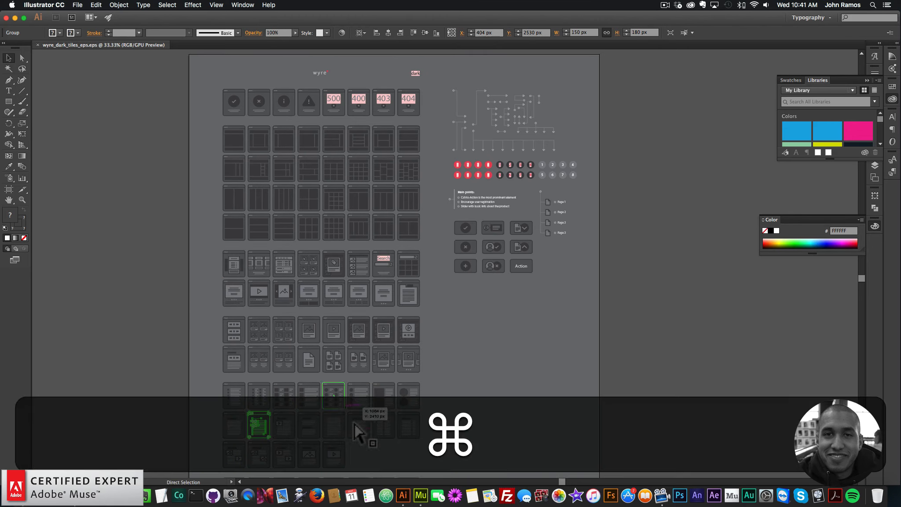
key("super+c")
left_click(453, 478)
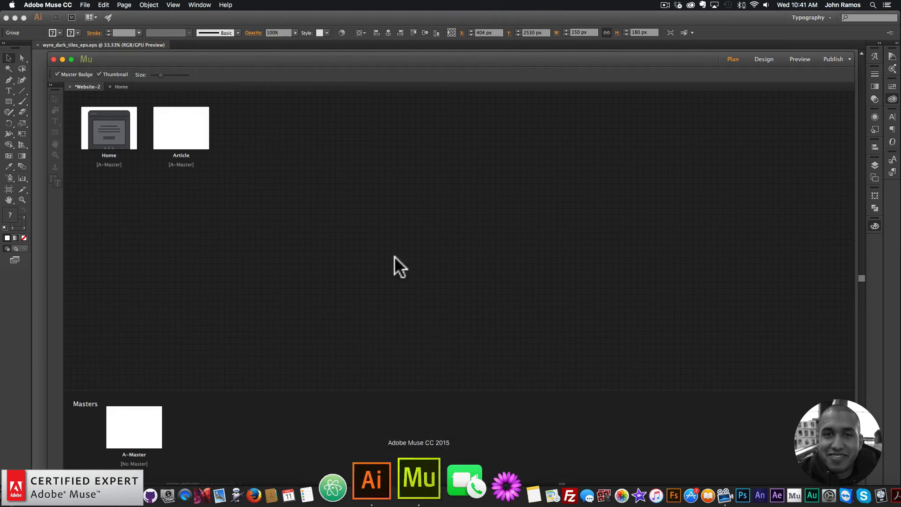
double_click(191, 124)
key("super+v")
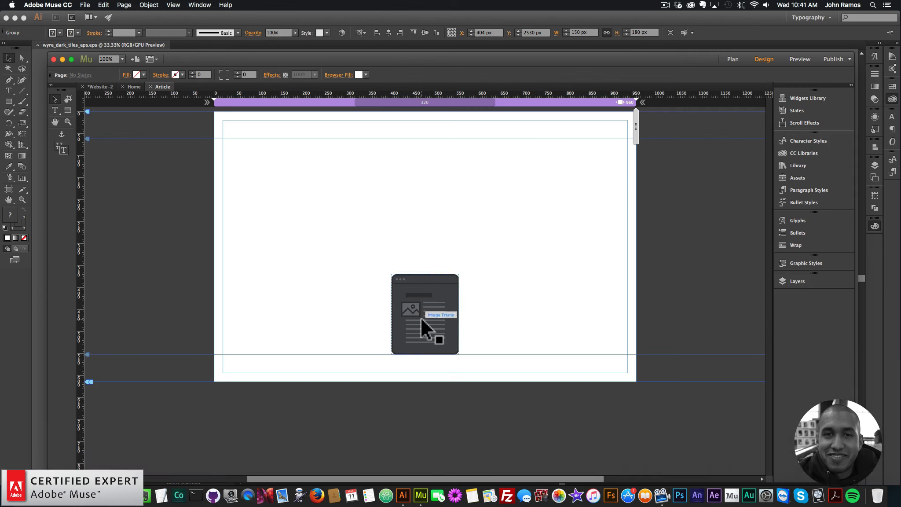
Set the article wireframe's width to 720 and move it to X 120, Y 62, centred on the page.
left_click(620, 75)
type("720")
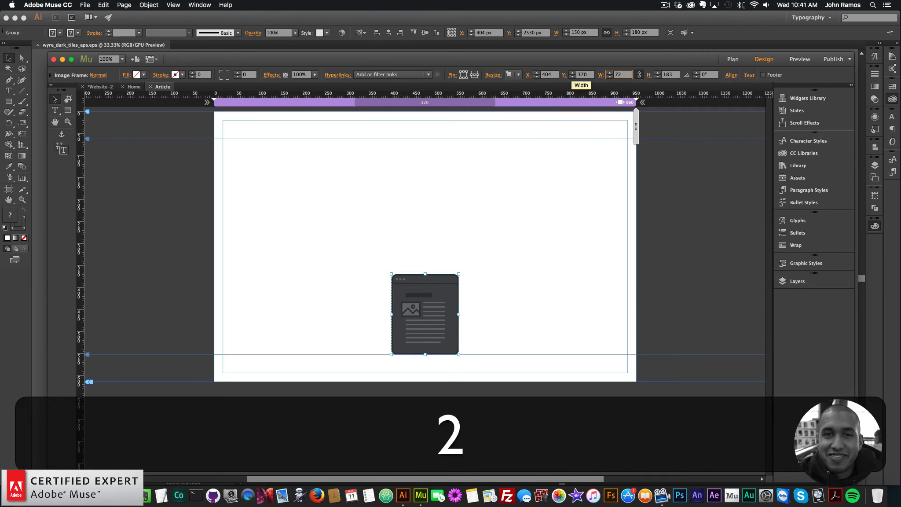
key("Return")
left_click_drag(614, 321, 489, 181)
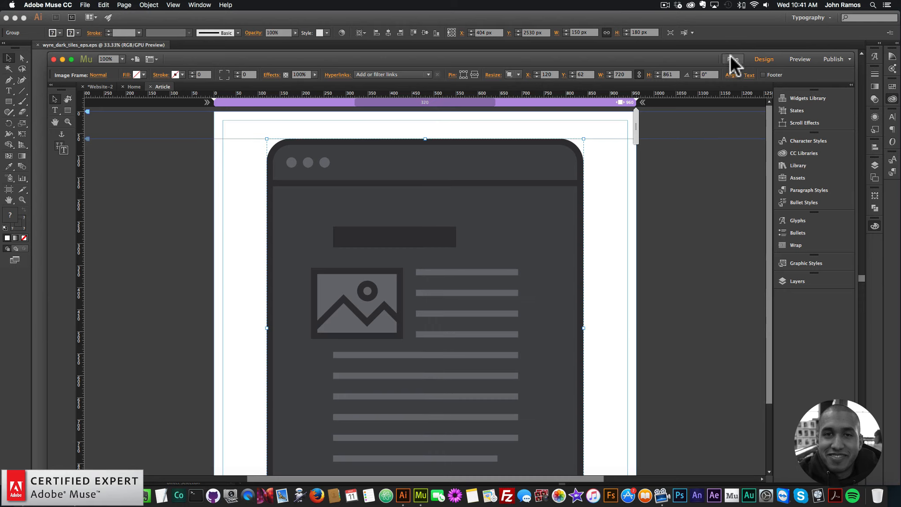
Add a new page after Article in the site plan and name it Bio, matching the menu of the Transitioner demo in Chrome.
left_click(733, 59)
left_click(215, 128)
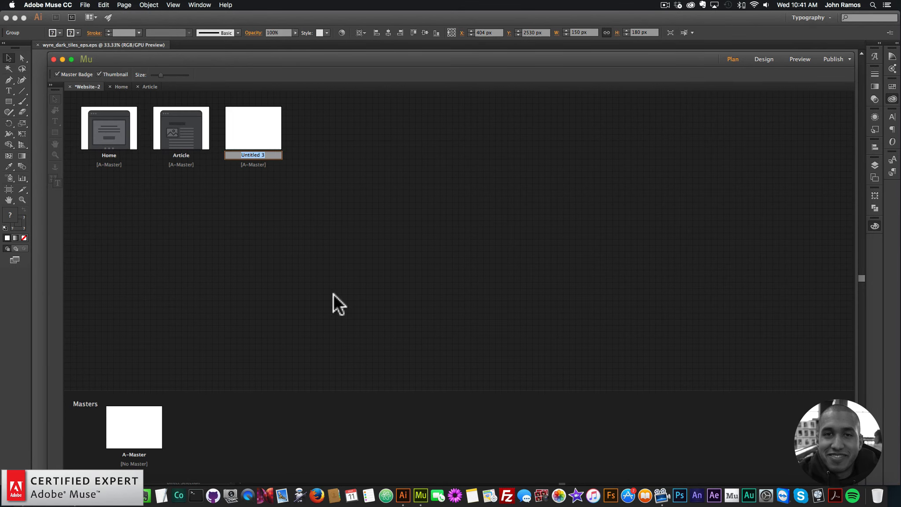
left_click(69, 494)
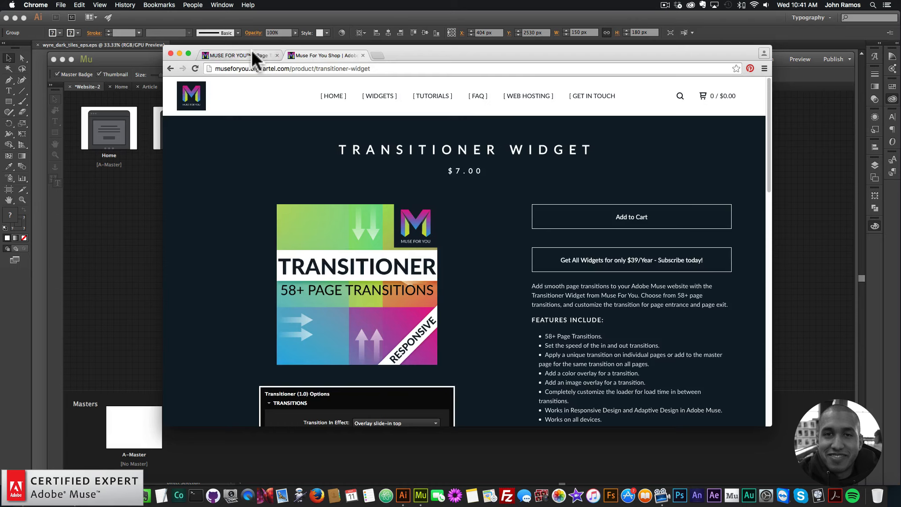
left_click(253, 53)
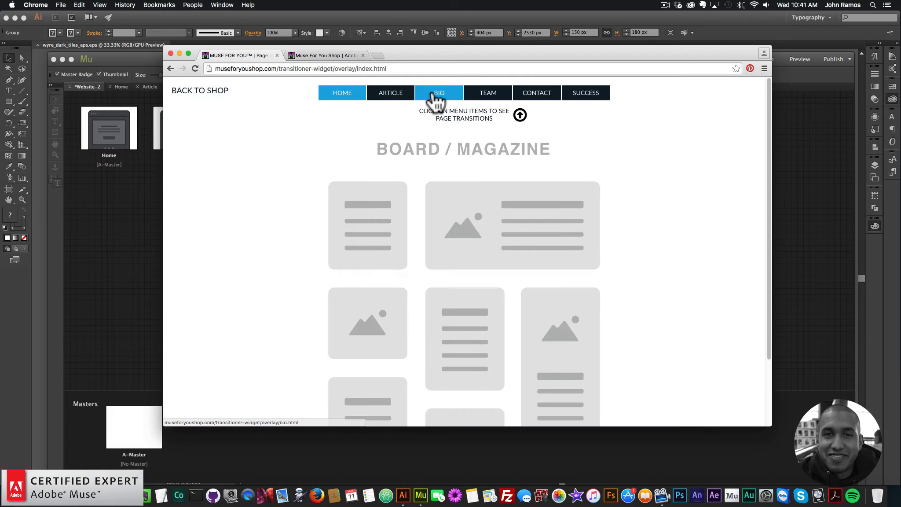
left_click(103, 229)
double_click(250, 155)
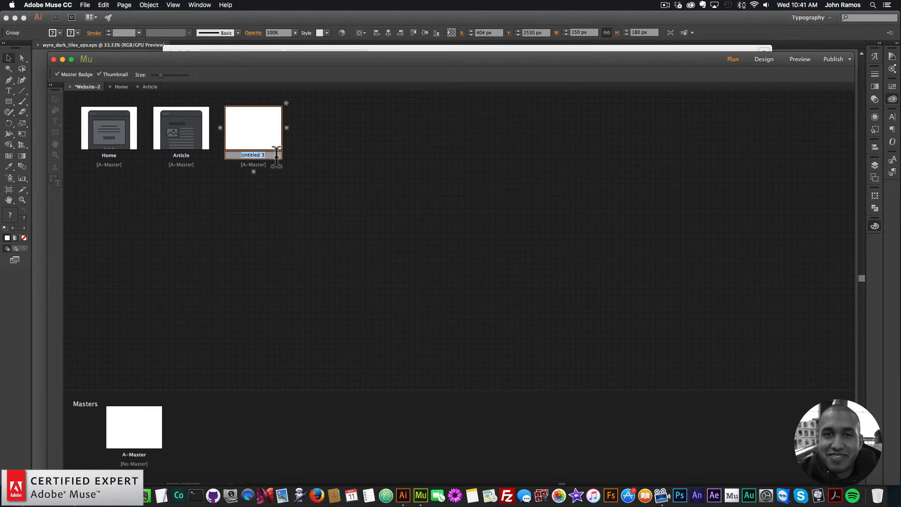
type("BI")
key("shift+BackSpace")
type("io")
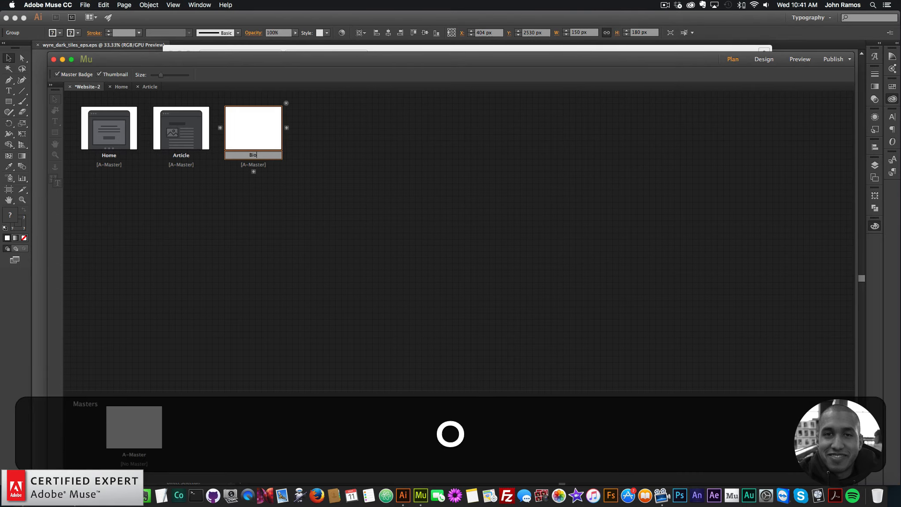
key("Return")
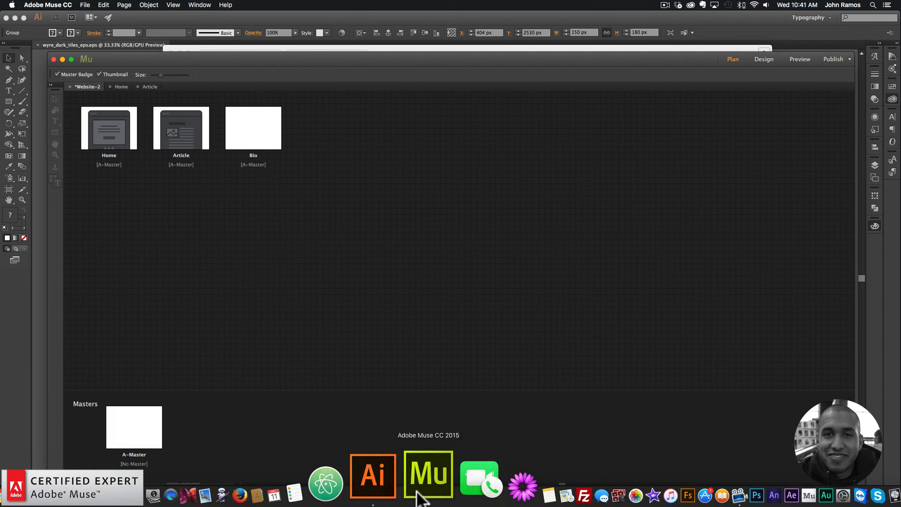
Copy the tile with two circles beside text lines from Illustrator and paste it onto the Bio page in Adobe Muse.
left_click(400, 492)
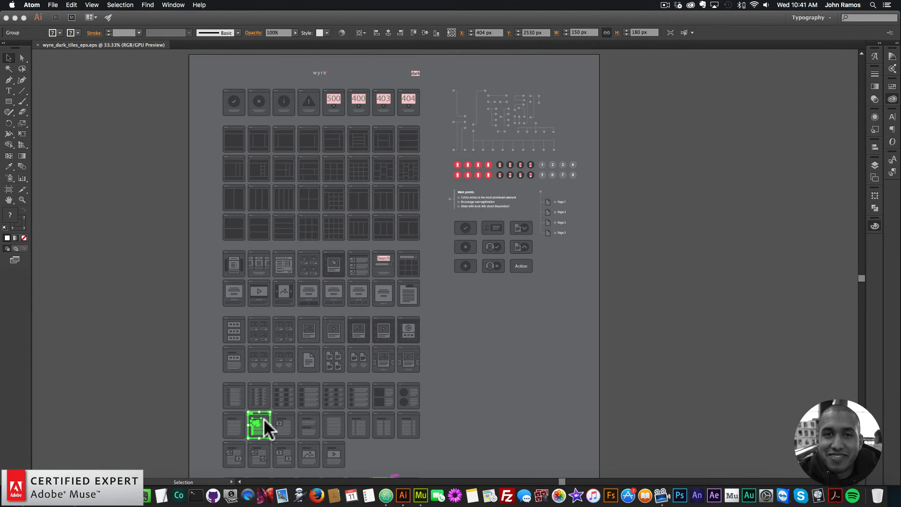
left_click(409, 394)
key("super+c")
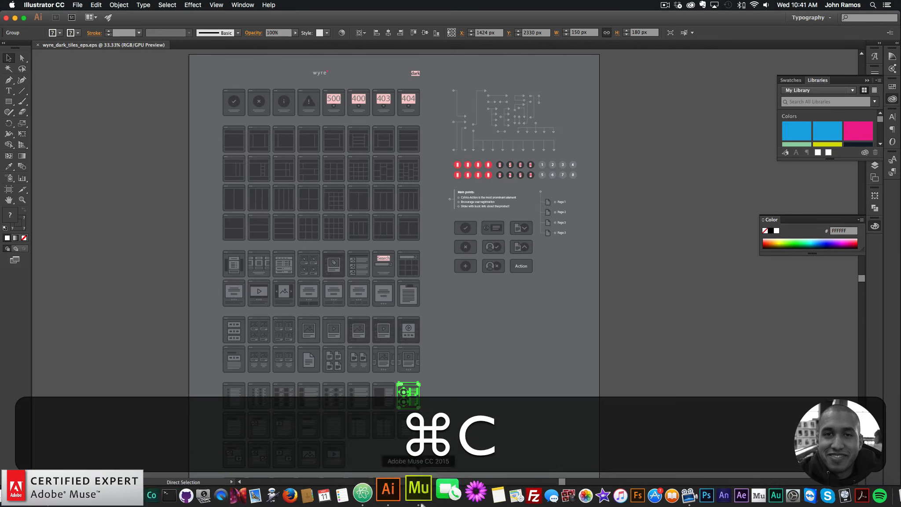
left_click(421, 490)
double_click(267, 133)
key("super+v")
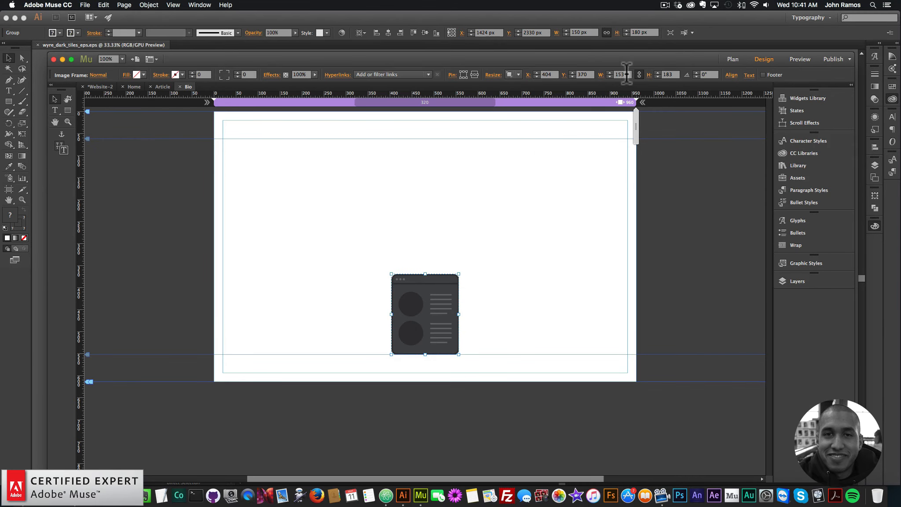
Set the bio wireframe's width to 720, reposition it toward the top of the page and return to the site plan.
left_click(620, 75)
type("720")
key("Return")
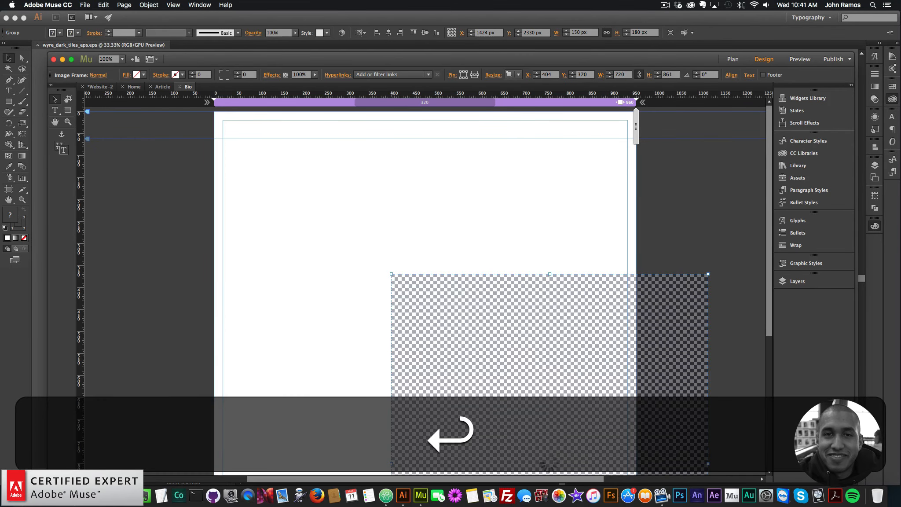
left_click_drag(489, 266, 457, 227)
left_click(736, 60)
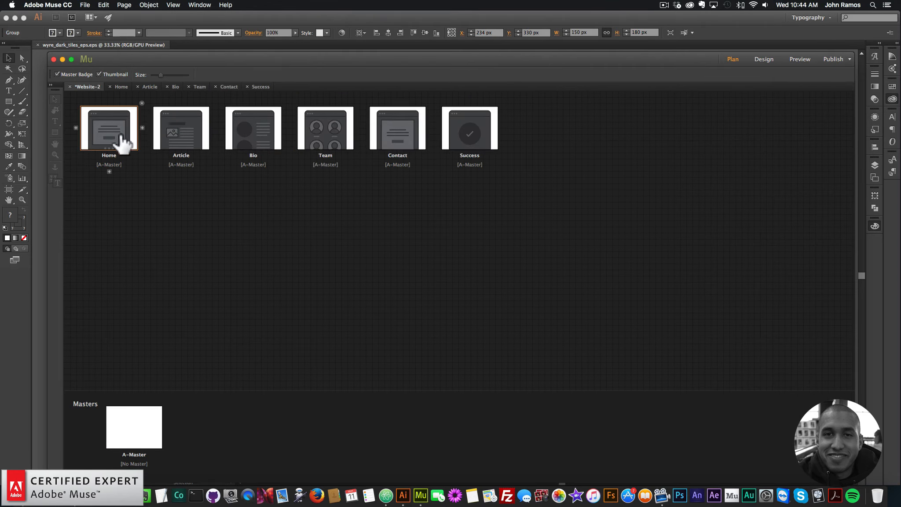
Review the wireframe artwork on each page from Home through Success, returning to the site plan in between.
double_click(114, 132)
left_click(733, 59)
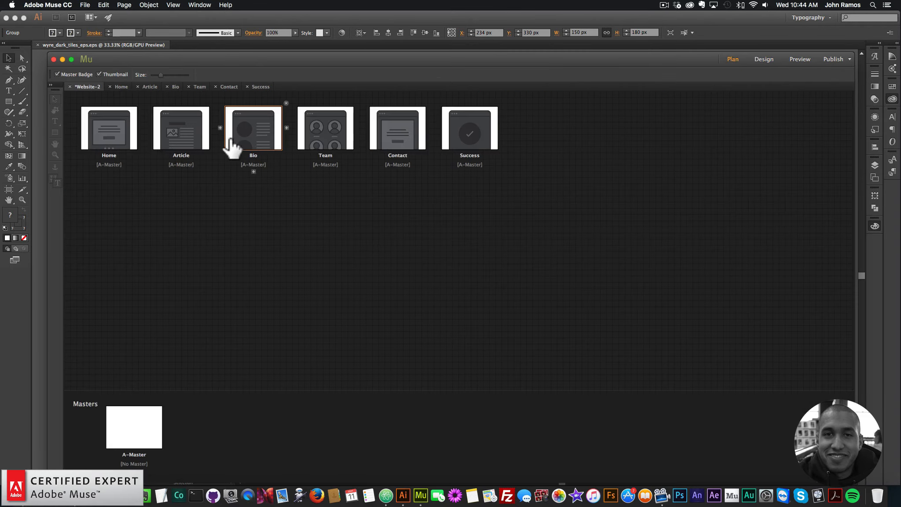
double_click(188, 137)
left_click(733, 59)
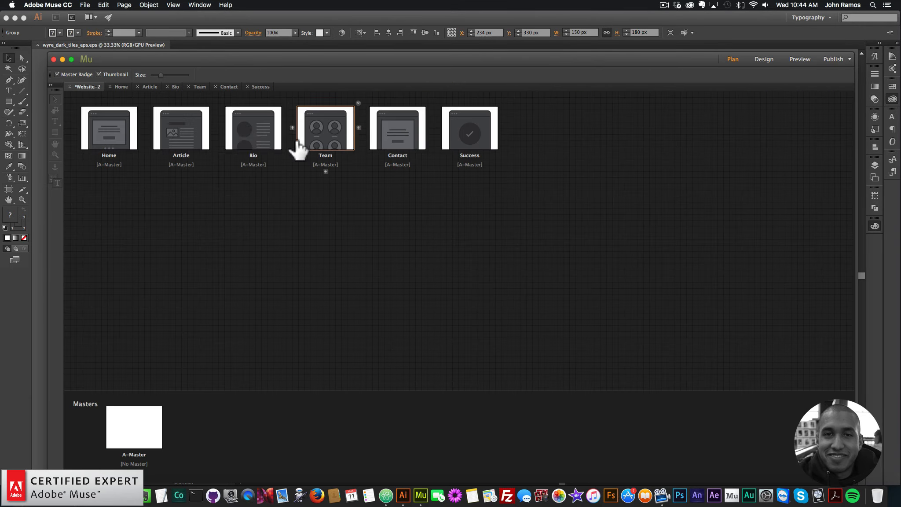
double_click(248, 134)
left_click(732, 59)
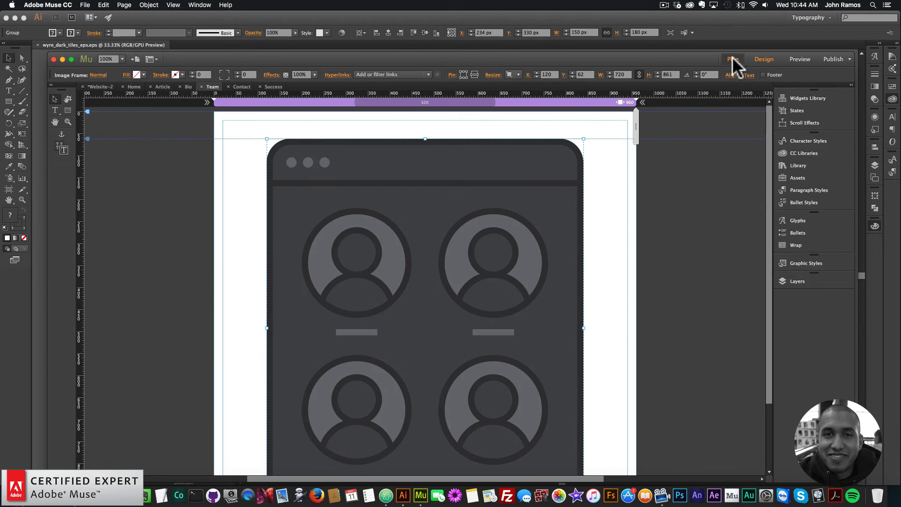
left_click(734, 60)
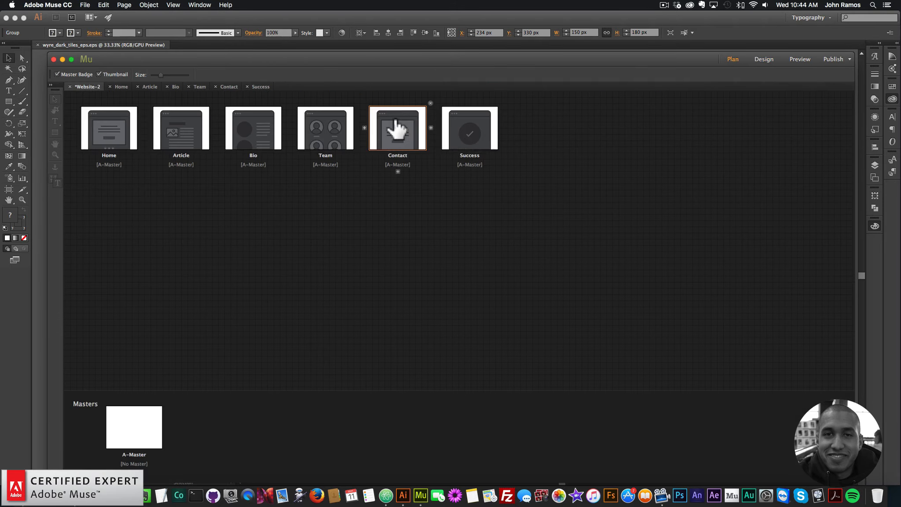
double_click(396, 130)
left_click(733, 59)
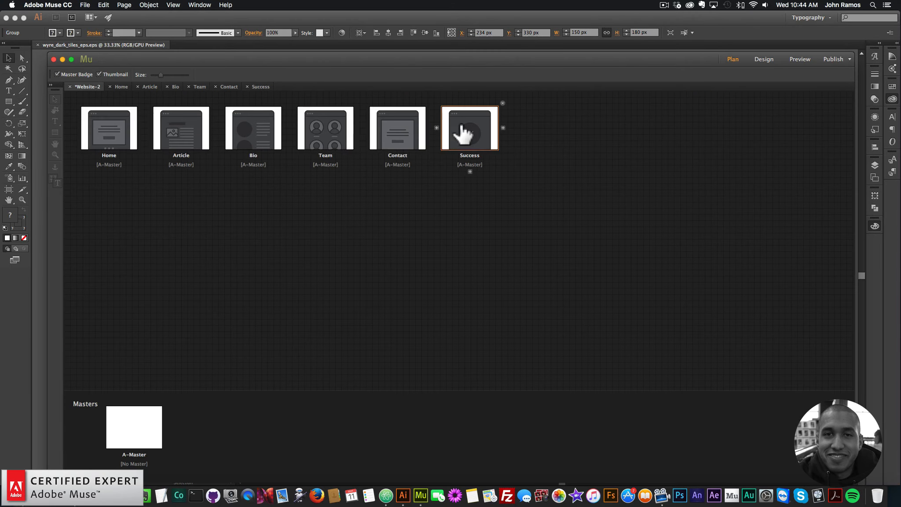
double_click(462, 132)
left_click(733, 59)
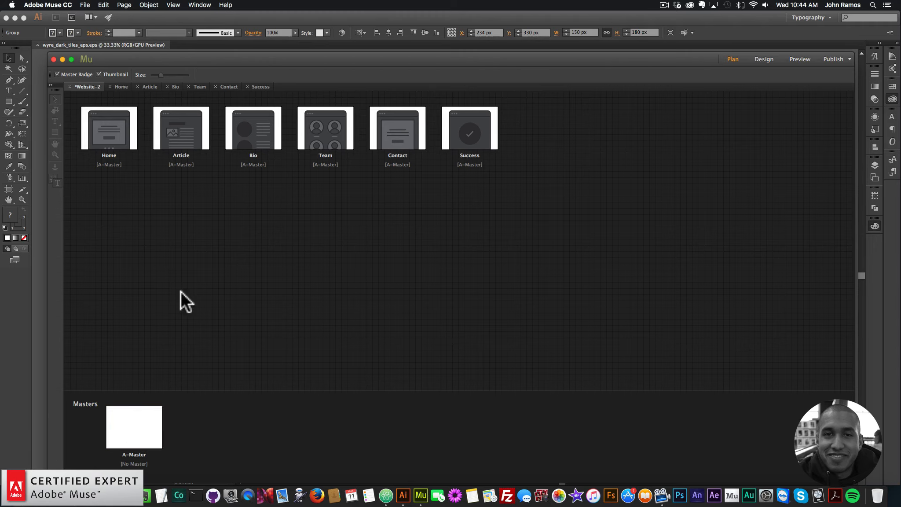
Open the A-Master page and insert a horizontal menu widget near the top of the page.
double_click(128, 429)
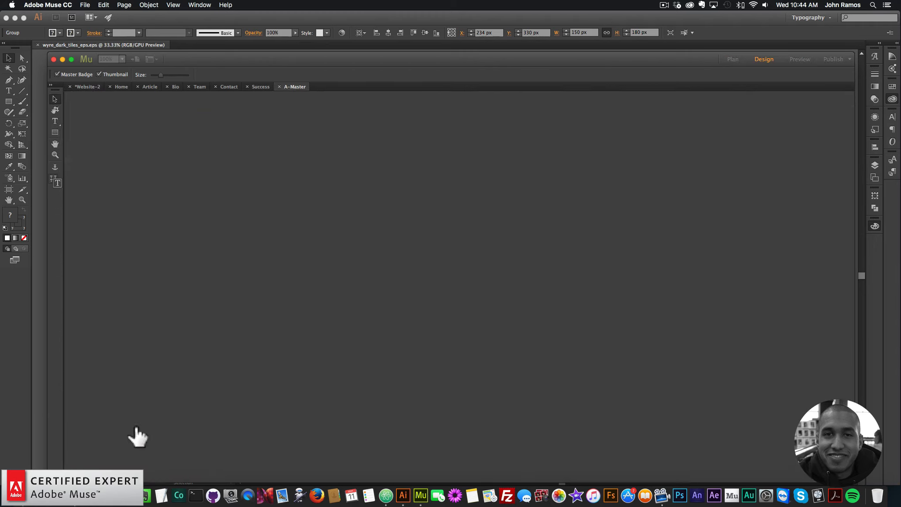
left_click(149, 5)
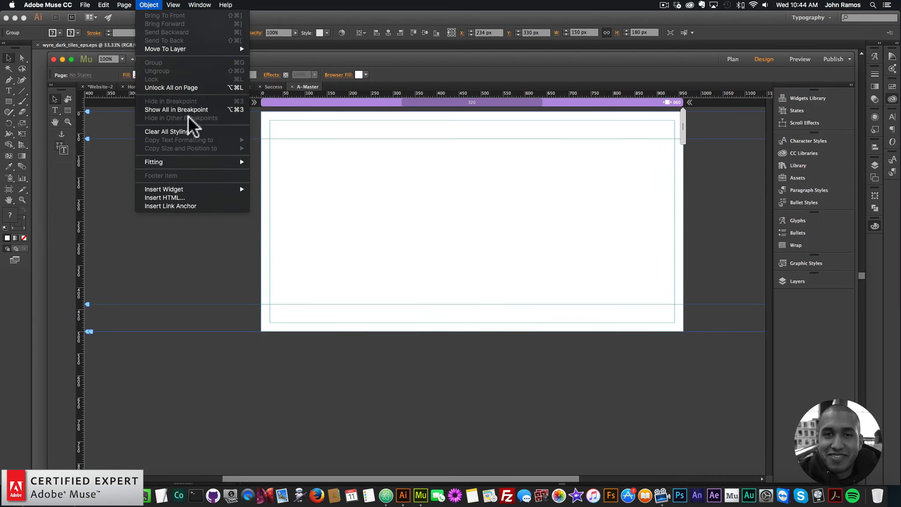
mouse_move(178, 188)
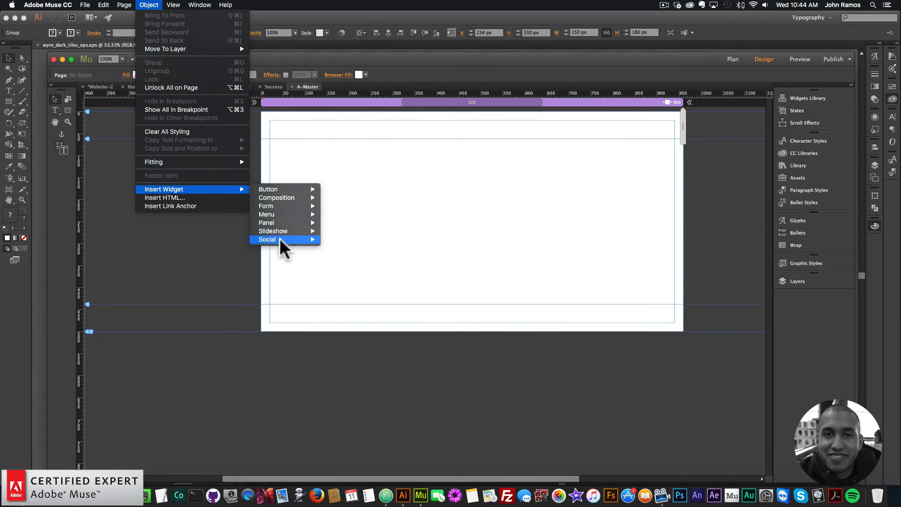
mouse_move(278, 215)
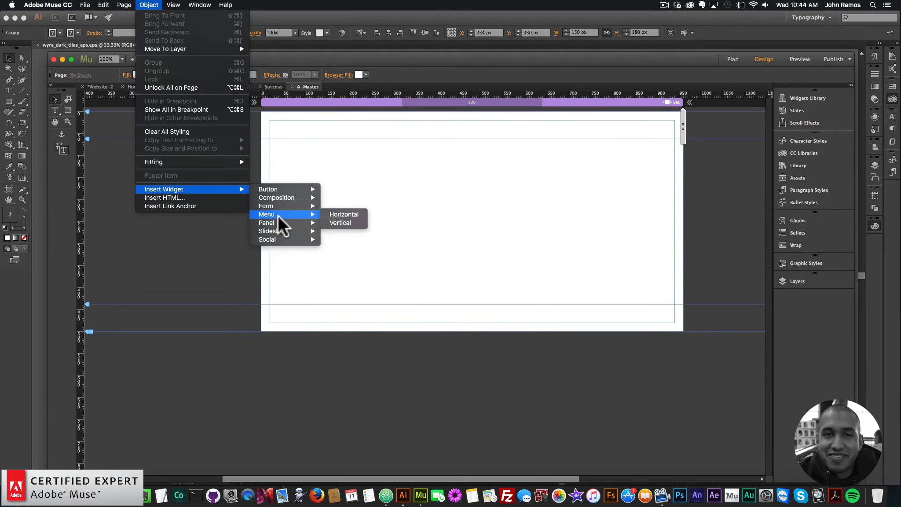
left_click(341, 215)
left_click(431, 137)
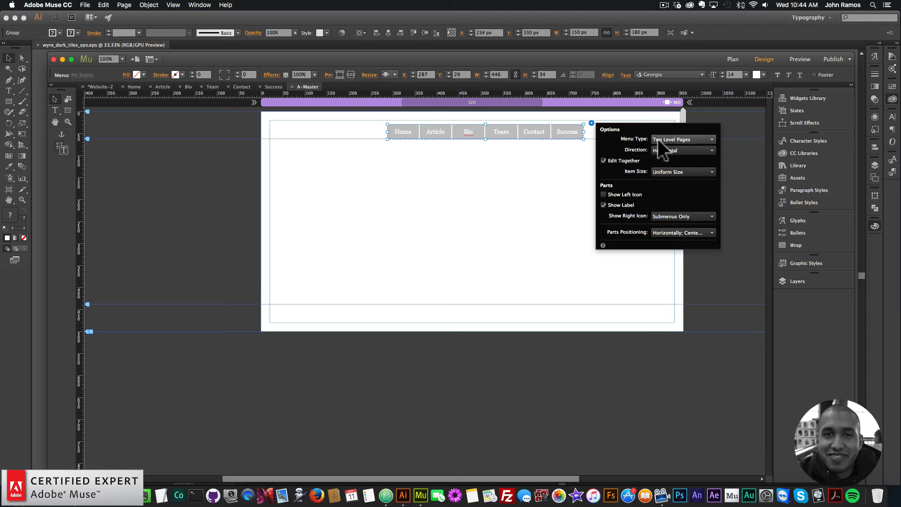
Check the menu type choices, keeping Top Level Pages, and move the menu to X 268, Y 20.
left_click(671, 139)
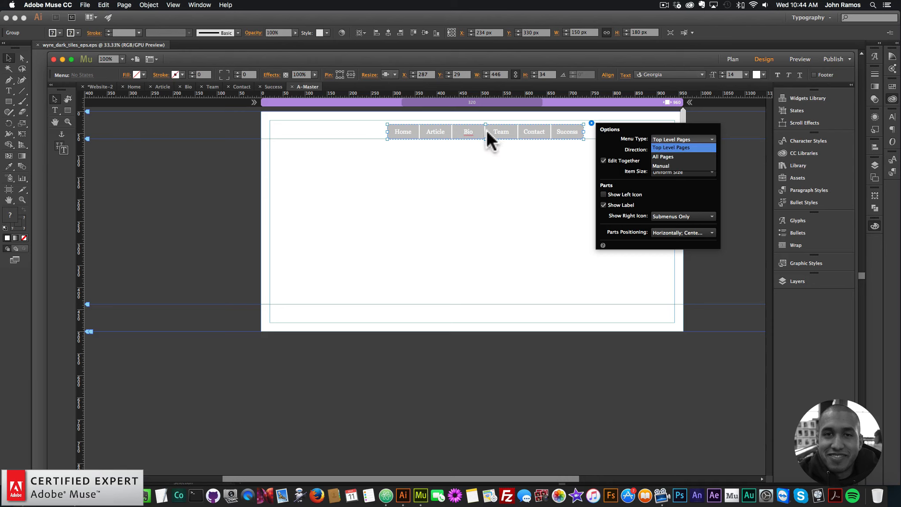
left_click(418, 132)
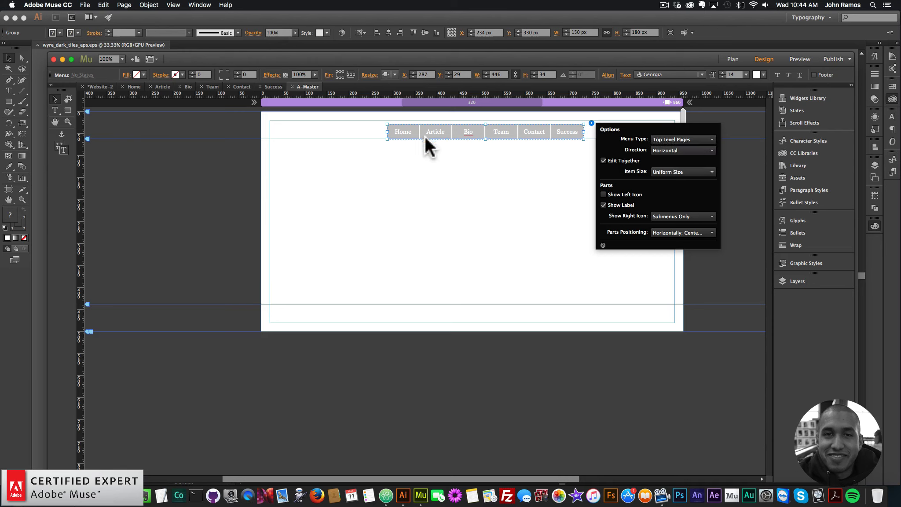
left_click(400, 132)
left_click_drag(404, 129, 401, 124)
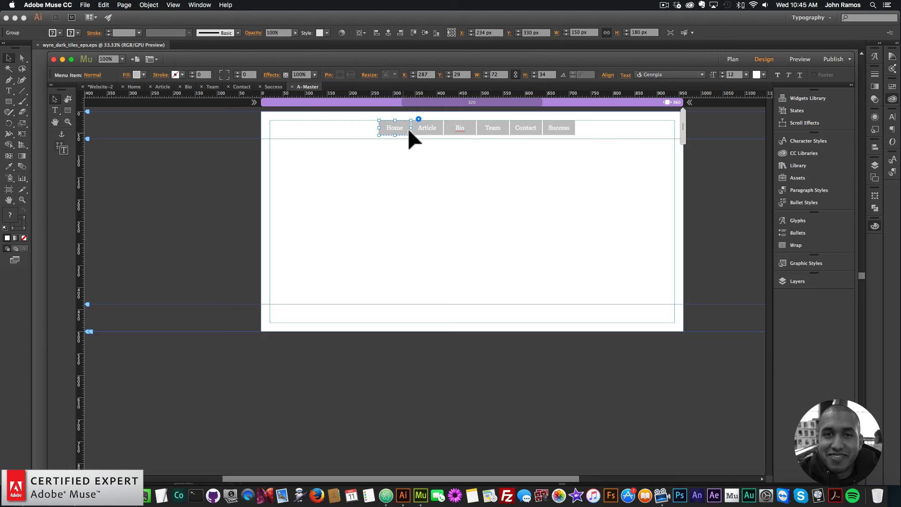
Show the CC Libraries colours and fill the menu items' Normal state with the dark navy #0E1E28 sampled from them.
left_click(818, 154)
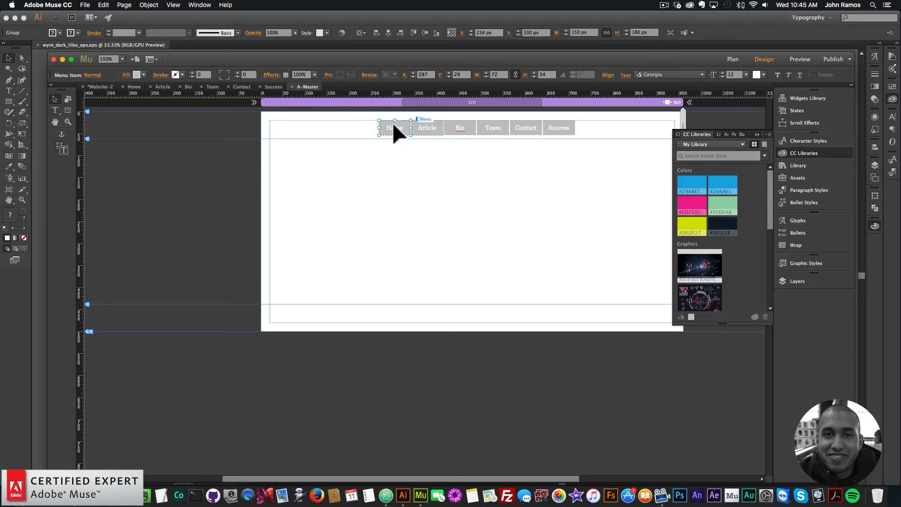
left_click(94, 74)
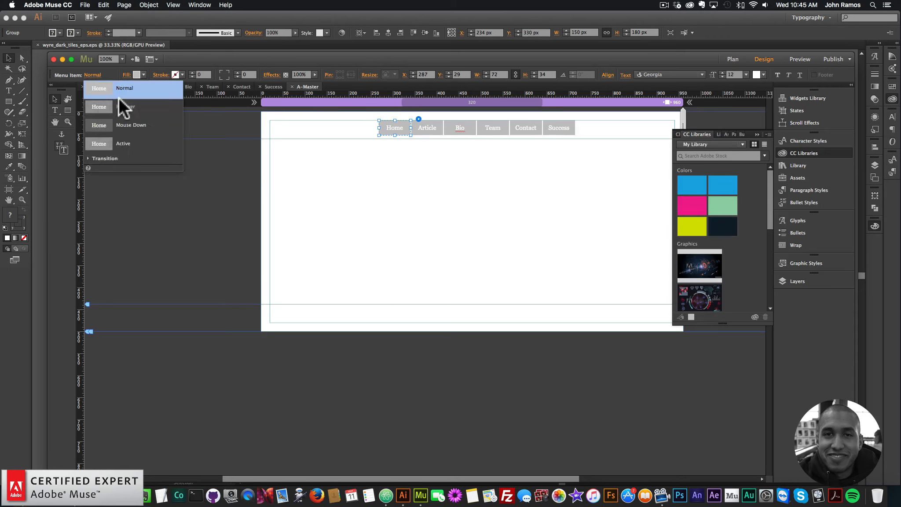
left_click(137, 75)
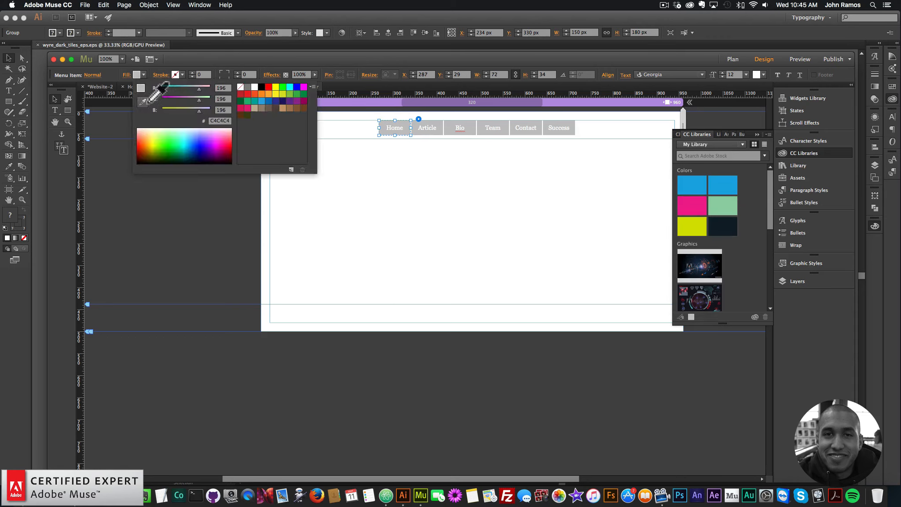
left_click(730, 227)
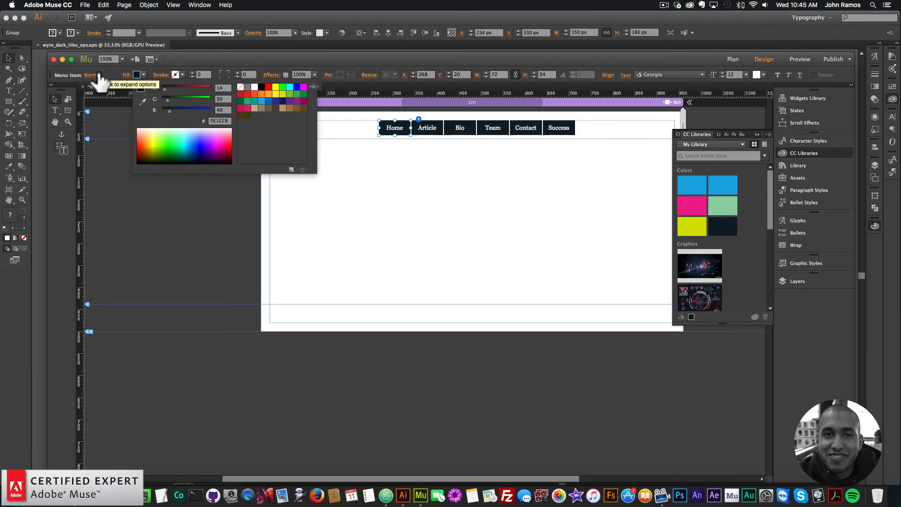
Fill the menu items' Rollover state with the library blue #29AAE1.
left_click(94, 74)
left_click(110, 105)
left_click(137, 74)
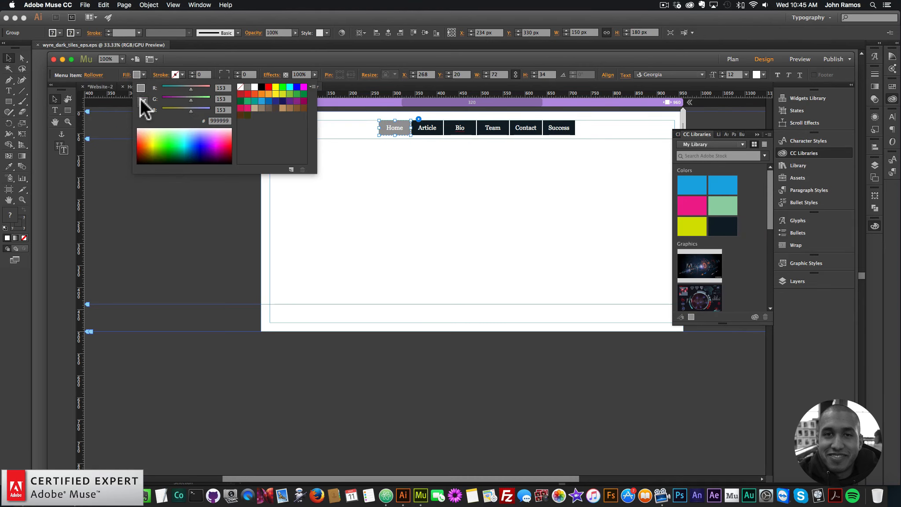
left_click(692, 186)
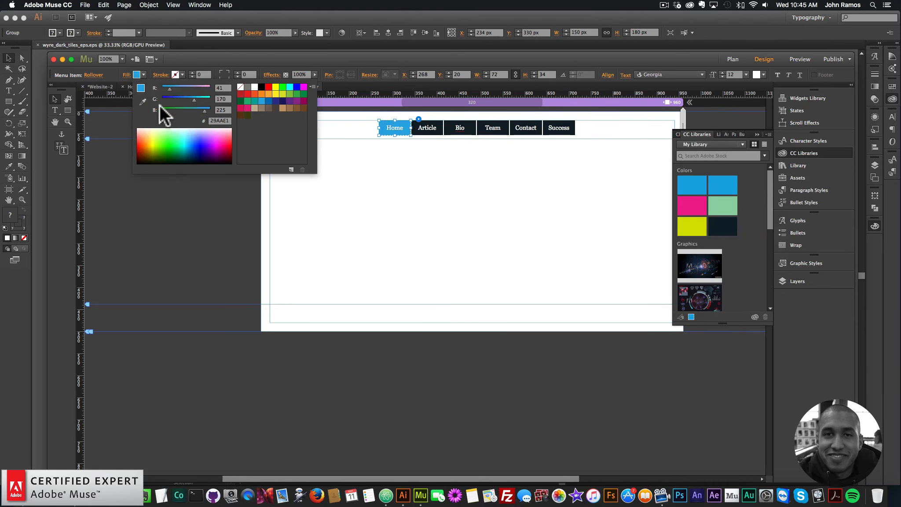
Fill the menu items' Mouse Down state with the same blue sampled from the CC Libraries colours.
left_click(108, 75)
left_click(99, 75)
left_click(105, 125)
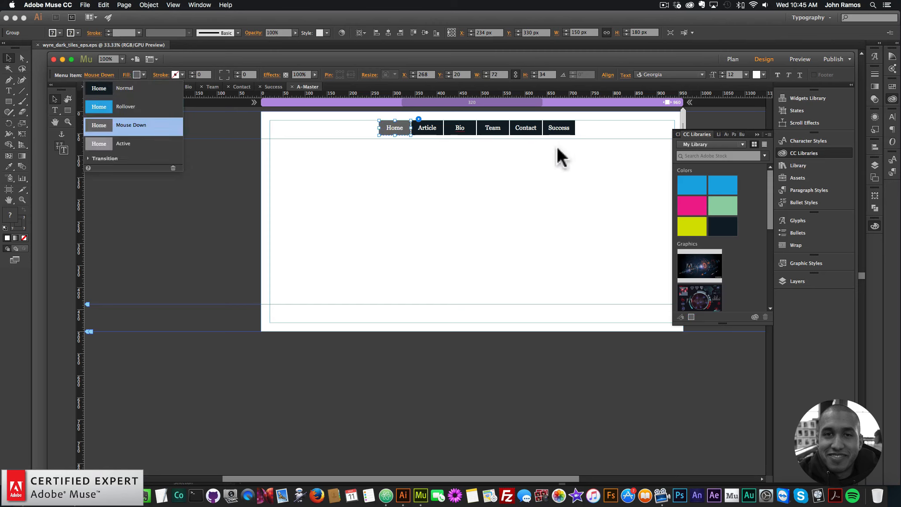
left_click(142, 75)
left_click(142, 101)
left_click(690, 185)
left_click(108, 74)
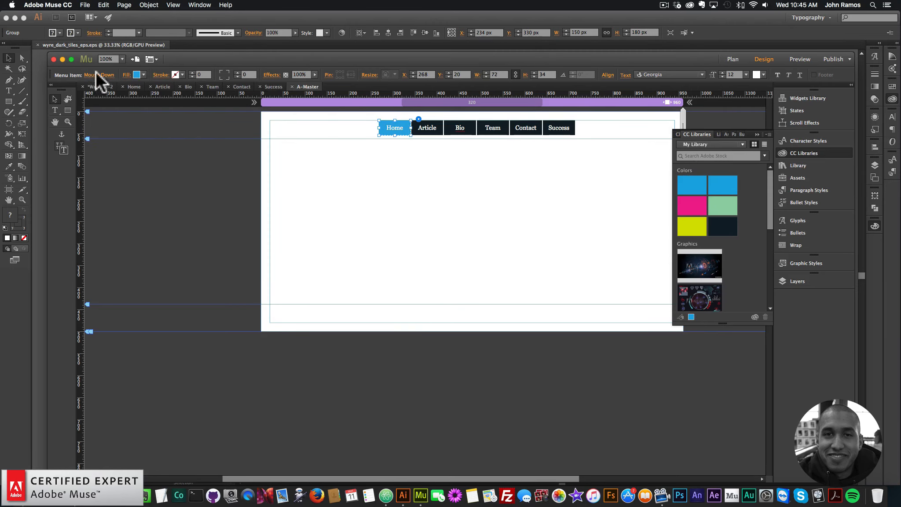
Fill the menu items' Active state with blue #29AAE1 from the library colours and deselect the menu.
left_click(99, 75)
left_click(109, 146)
left_click(140, 75)
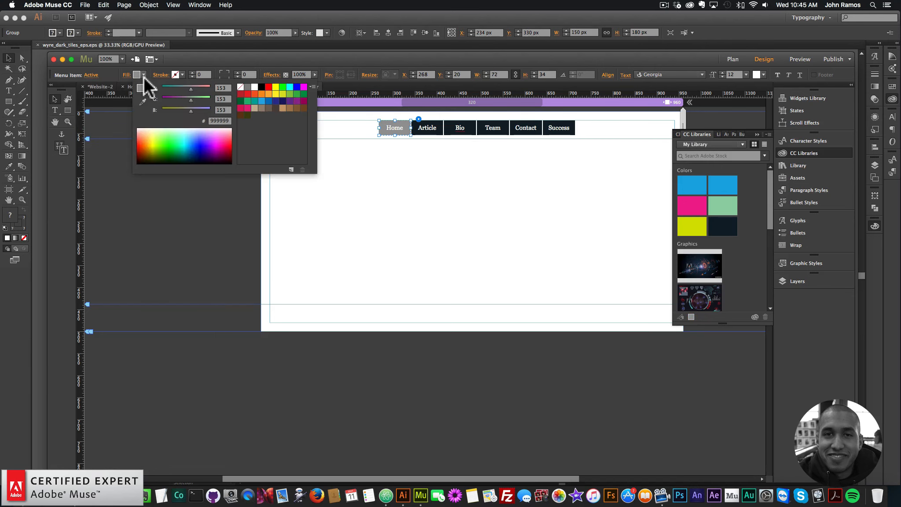
left_click(143, 101)
left_click(692, 184)
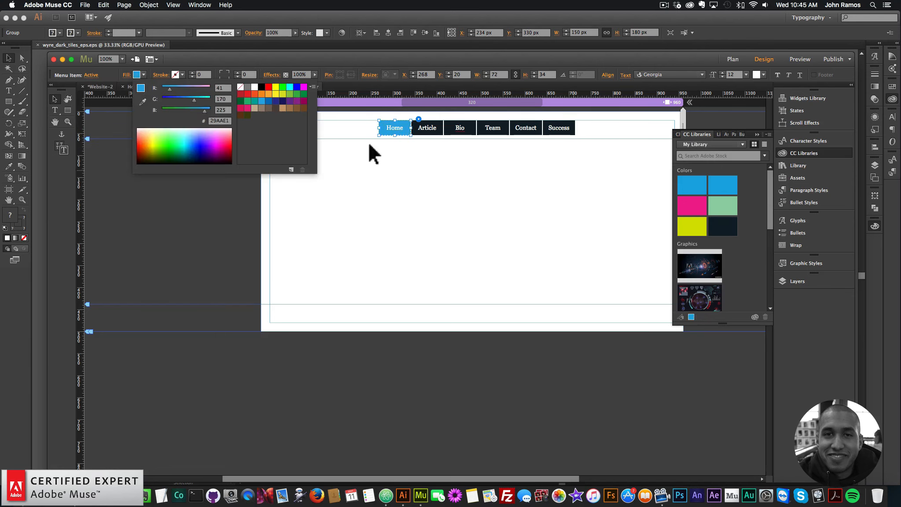
left_click(378, 172)
Select the Home label inside the menu and change the menu text's font to Lato.
left_click(401, 125)
left_click(399, 127)
left_click(400, 129)
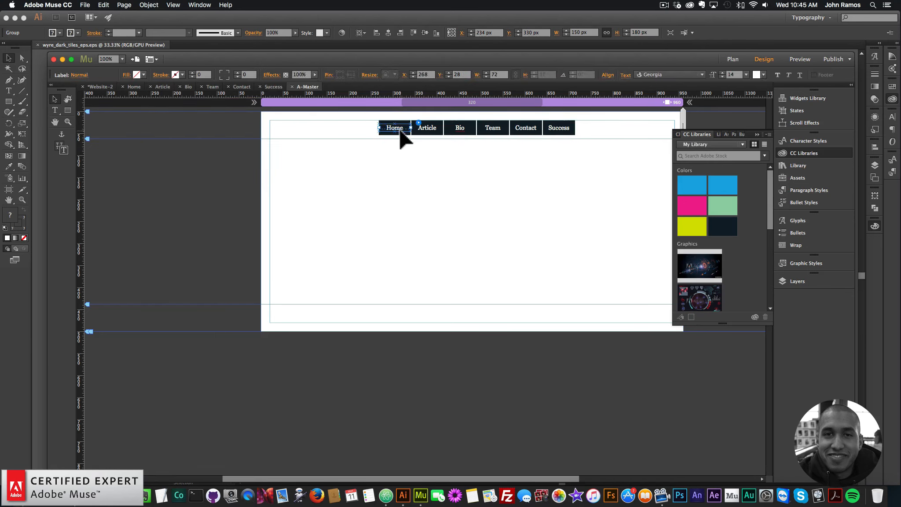
key("t")
left_click(200, 75)
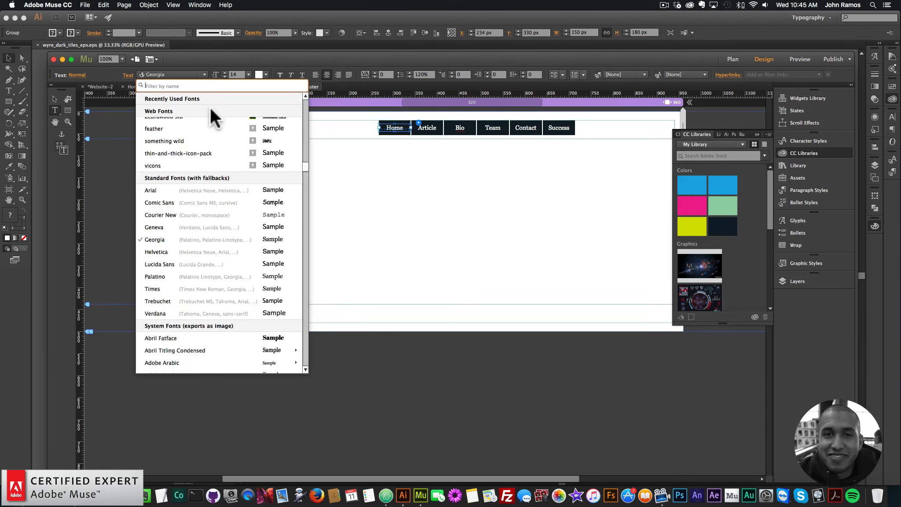
left_click(210, 110)
scroll(198, 135, "up", 10)
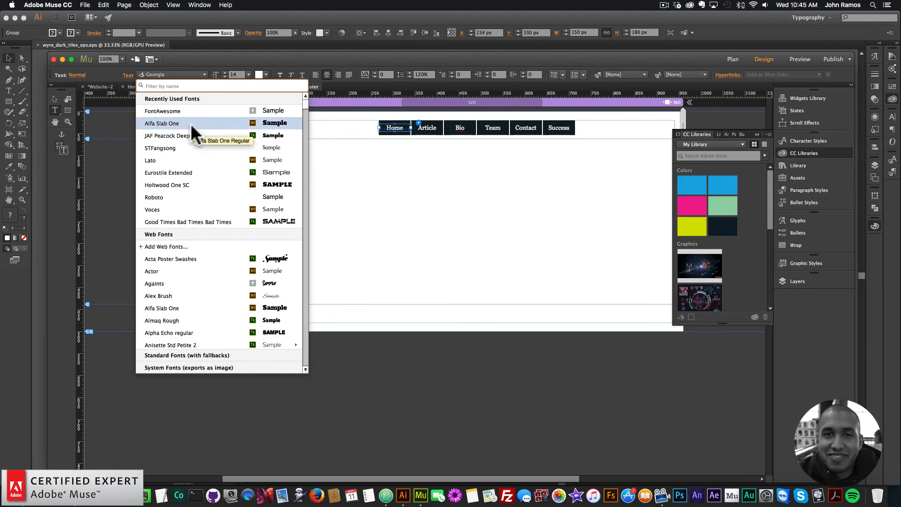
left_click(181, 160)
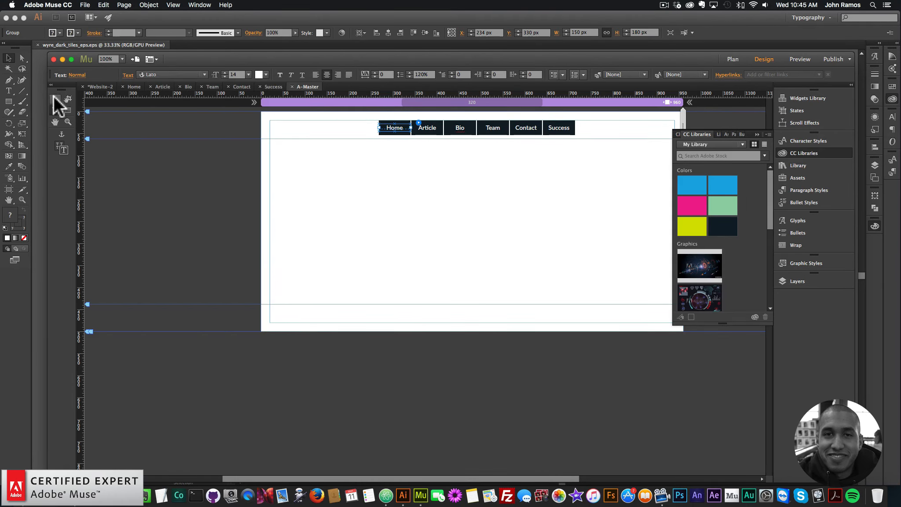
left_click(55, 100)
left_click(542, 145)
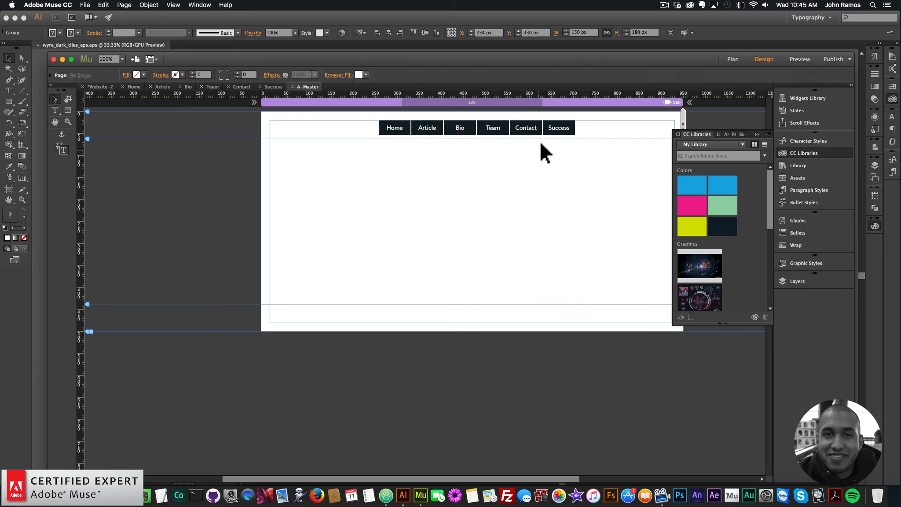
Close the CC Libraries, widen the menu to about 663 px and centre it on the page at X 149, Y 20.
left_click(824, 153)
left_click(572, 127)
left_click_drag(575, 127, 673, 131)
left_click_drag(524, 129, 493, 130)
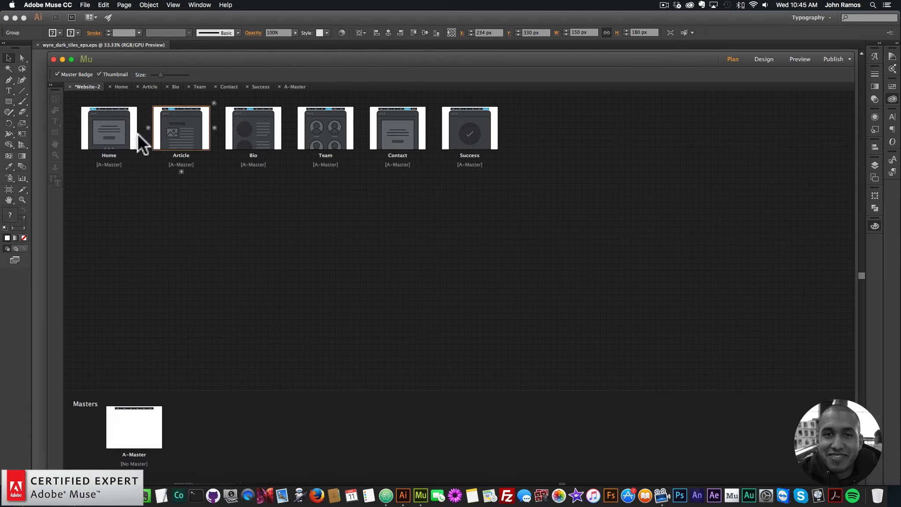
Check the menu on the Home page, lower the A-Master header guide to Y 120 and reopen Home.
double_click(132, 138)
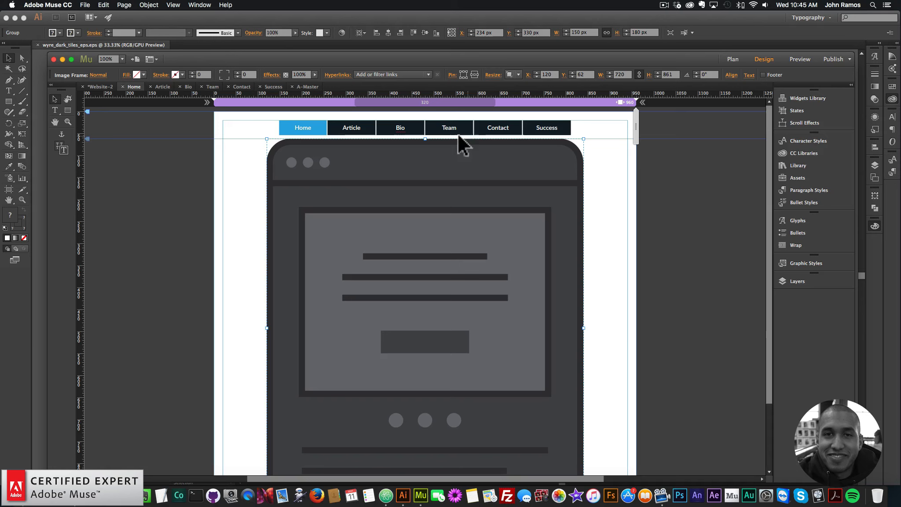
left_click(732, 61)
double_click(123, 442)
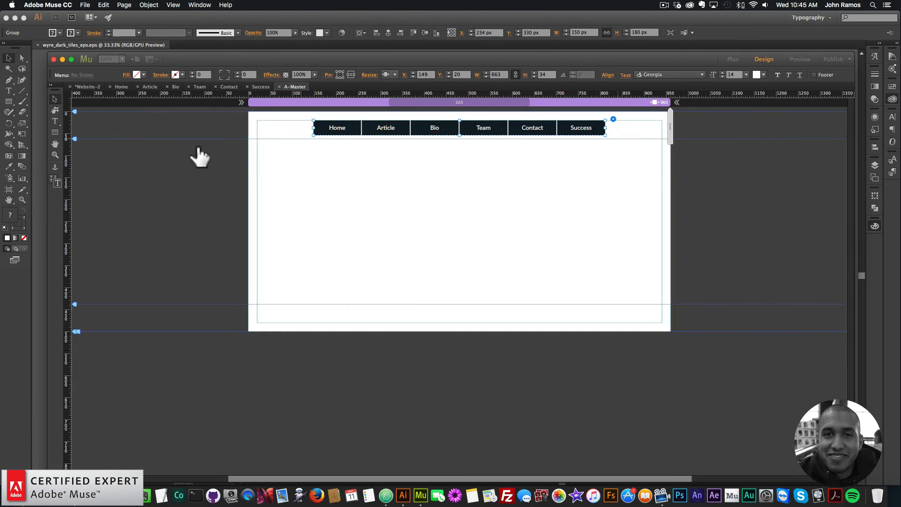
left_click_drag(88, 139, 82, 165)
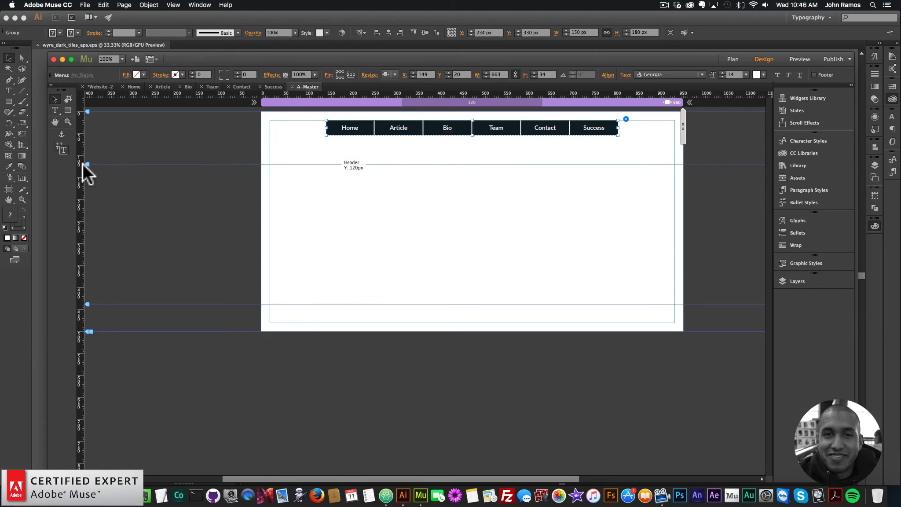
left_click(733, 59)
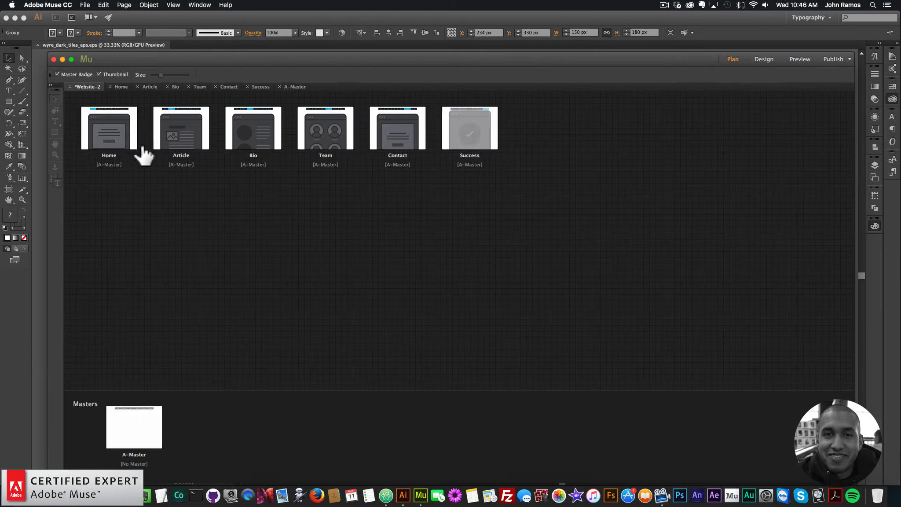
double_click(128, 135)
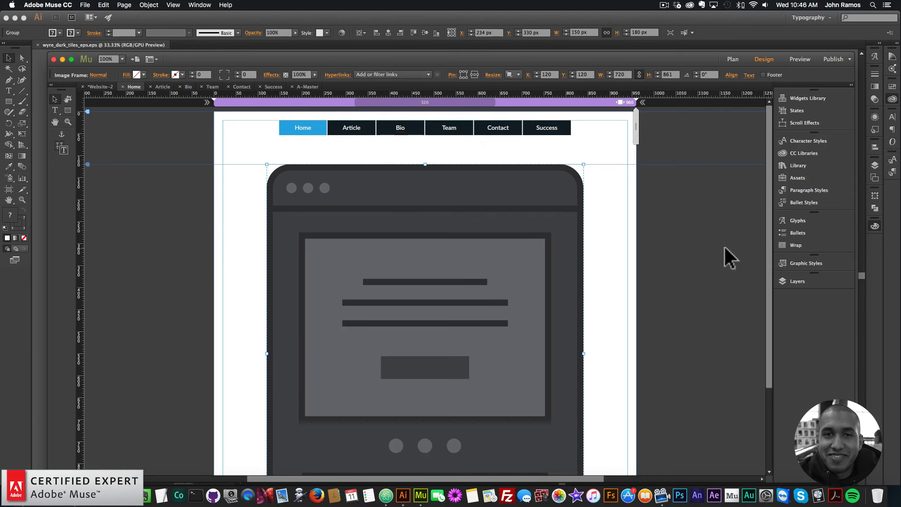
Open the A-Master page, switch to Illustrator and draw a rectangle of about 462 × 360 px on the canvas beside the artboard.
left_click(731, 60)
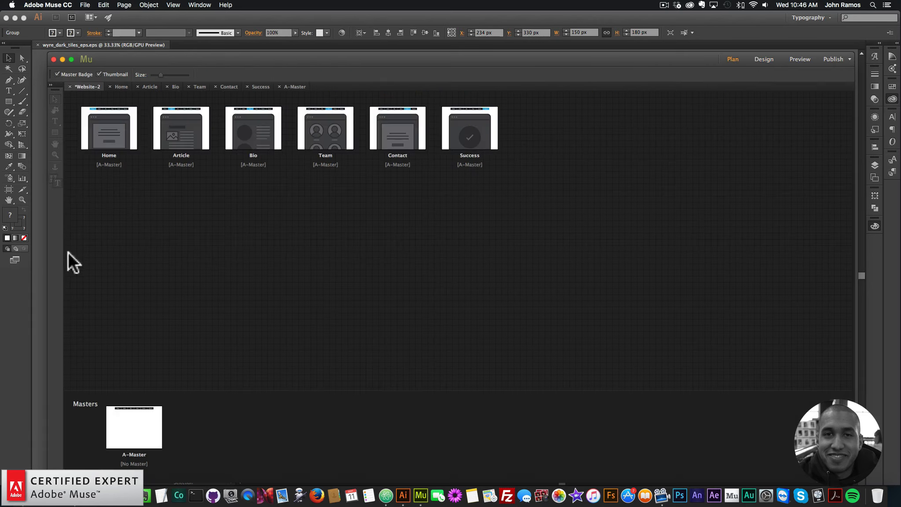
double_click(133, 411)
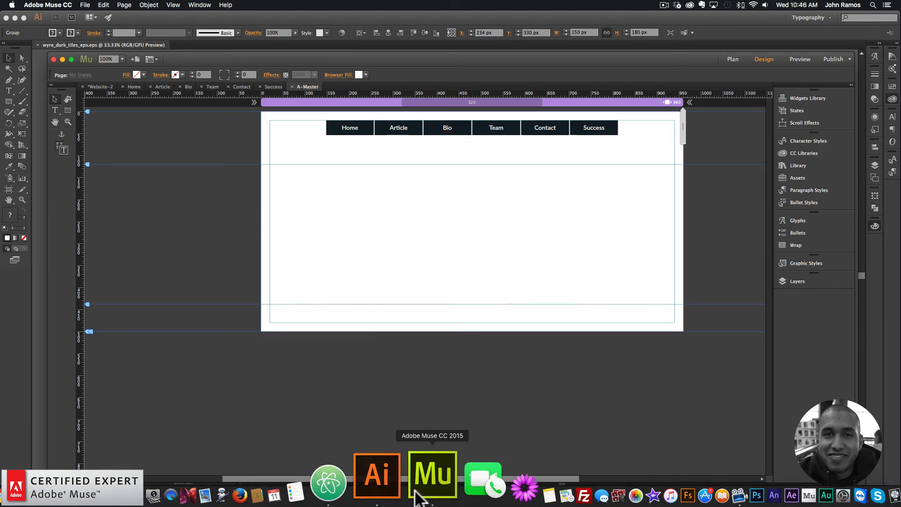
left_click(409, 488)
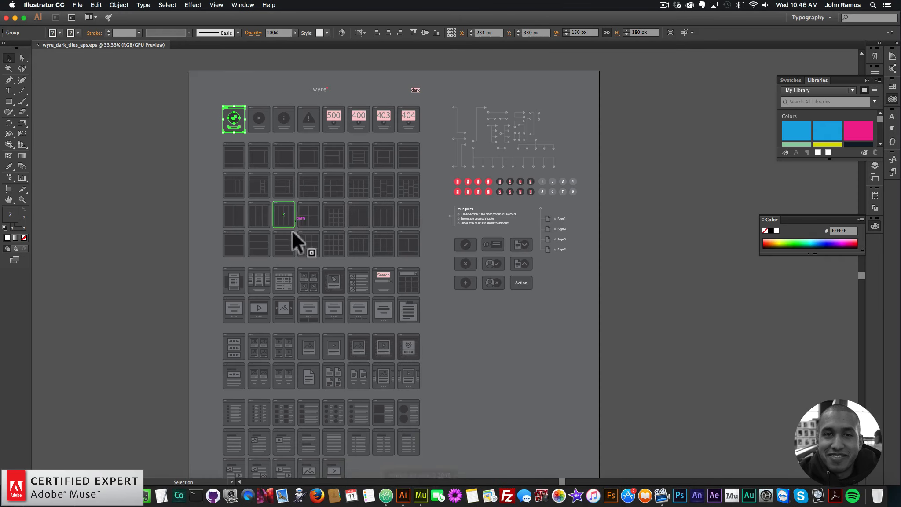
left_click(205, 135)
left_click(8, 101)
left_click_drag(96, 90, 163, 142)
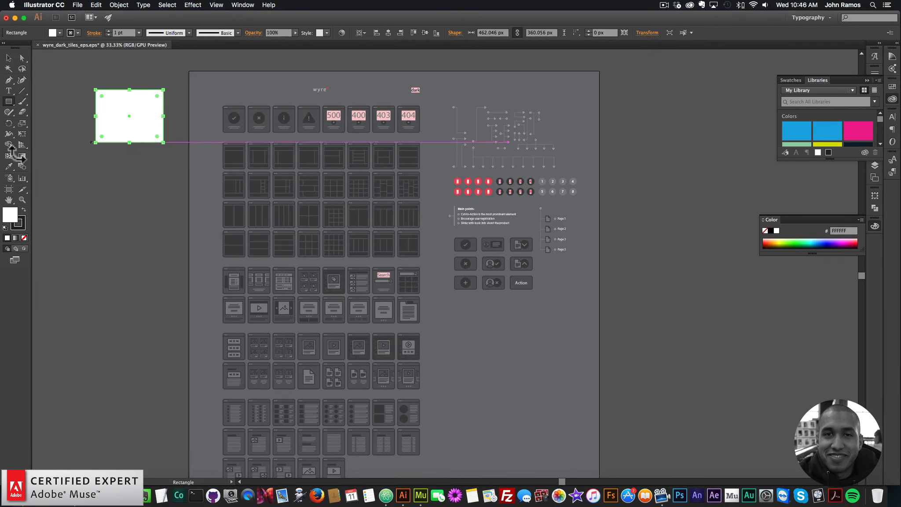
Sample the grey artboard background onto the rectangle and copy the fill's hex code 6D6E71.
left_click(8, 167)
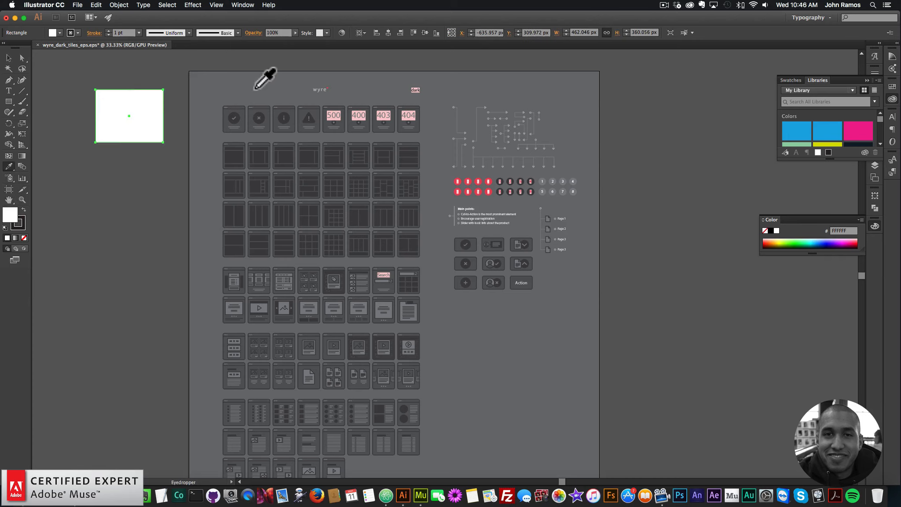
left_click(264, 75)
left_click(9, 57)
double_click(10, 215)
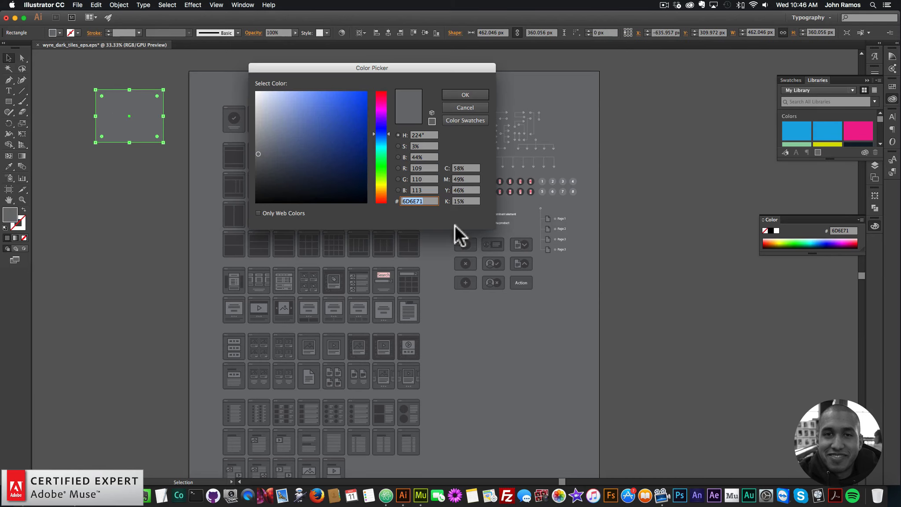
key("super+c")
left_click(453, 107)
Switch back to Muse and set A-Master's browser fill to the copied hex colour 6D6E71.
left_click(421, 495)
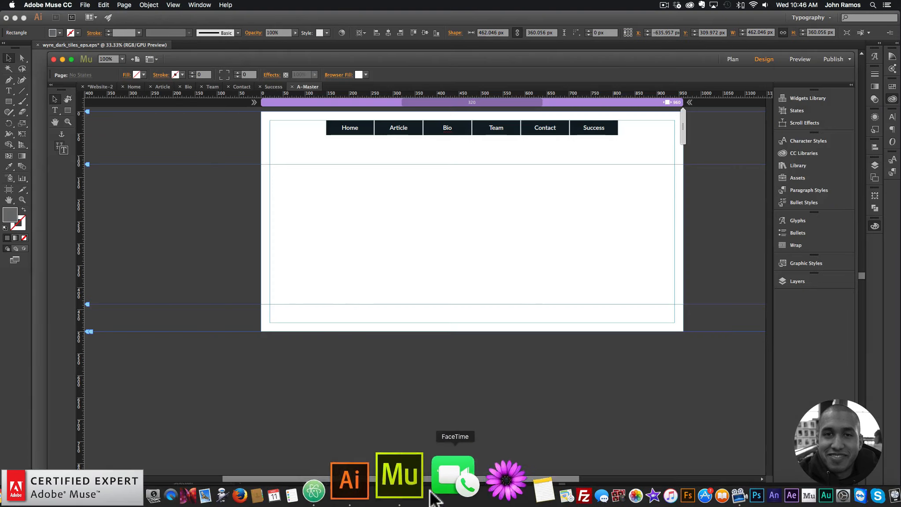
left_click(358, 74)
left_click(443, 120)
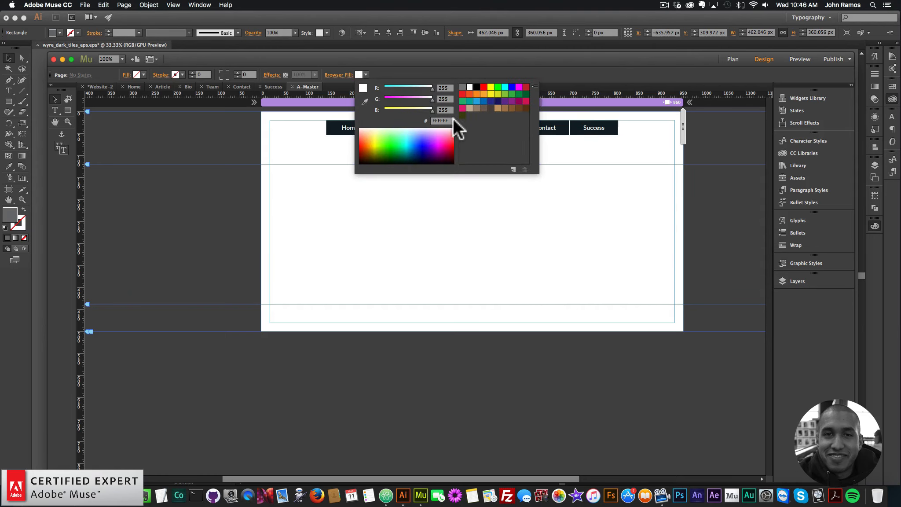
key("super+v")
key("Return")
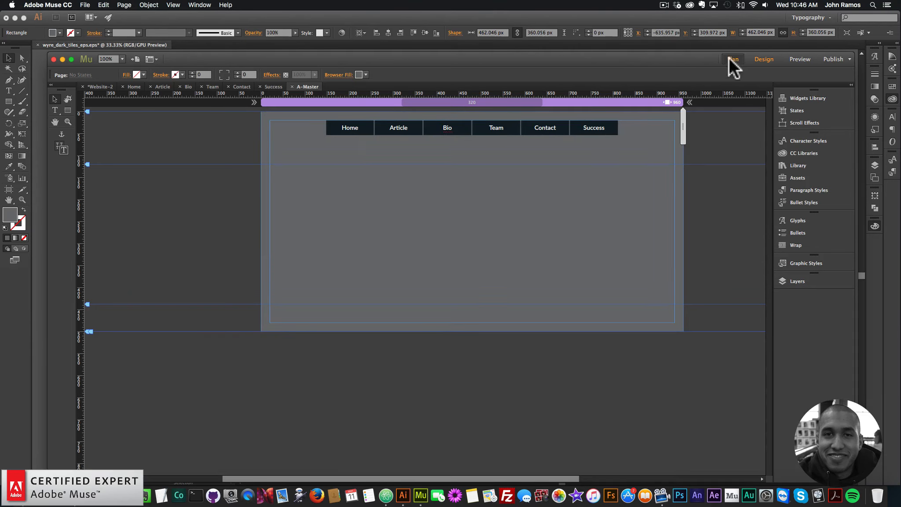
Check the page thumbnails in the site plan and preview the whole site in the browser.
left_click(732, 59)
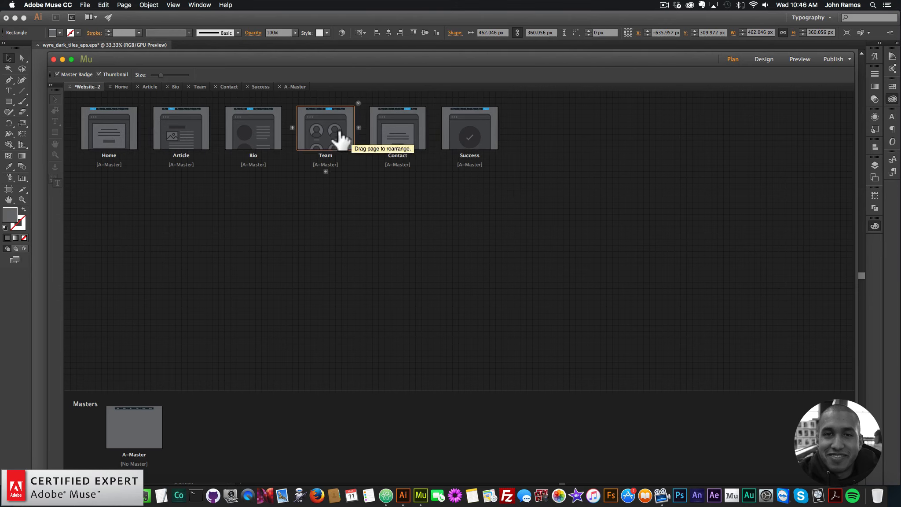
left_click(85, 5)
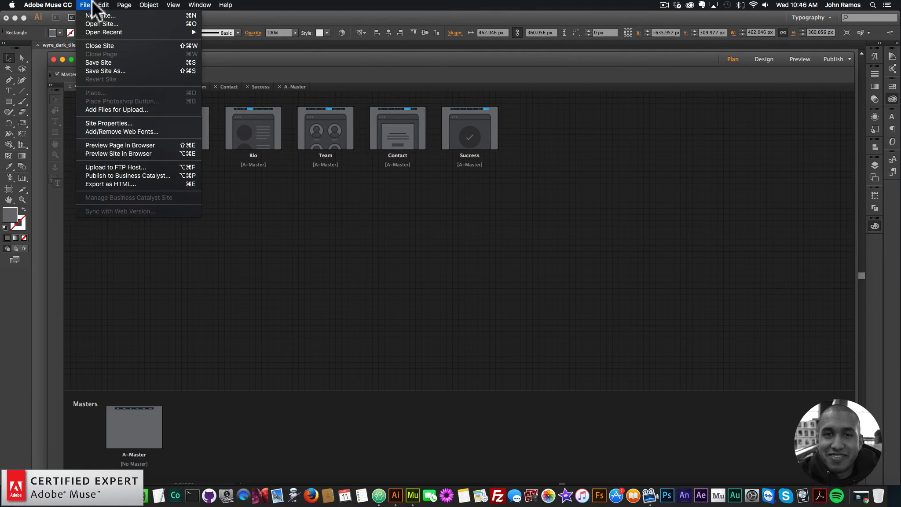
left_click(112, 151)
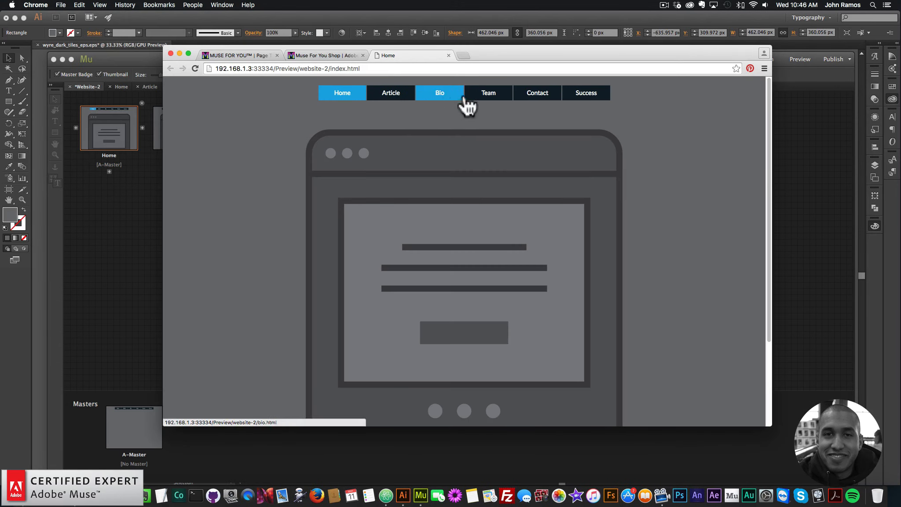
Go through the Article, Bio, Team, Contact, Success and Home pages in the browser preview to test the menu.
left_click(387, 96)
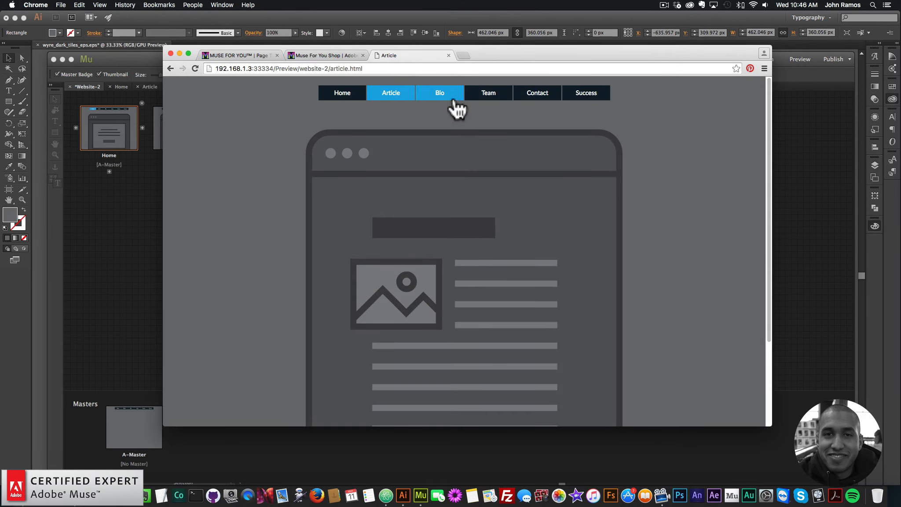
left_click(450, 98)
left_click(487, 93)
left_click(538, 93)
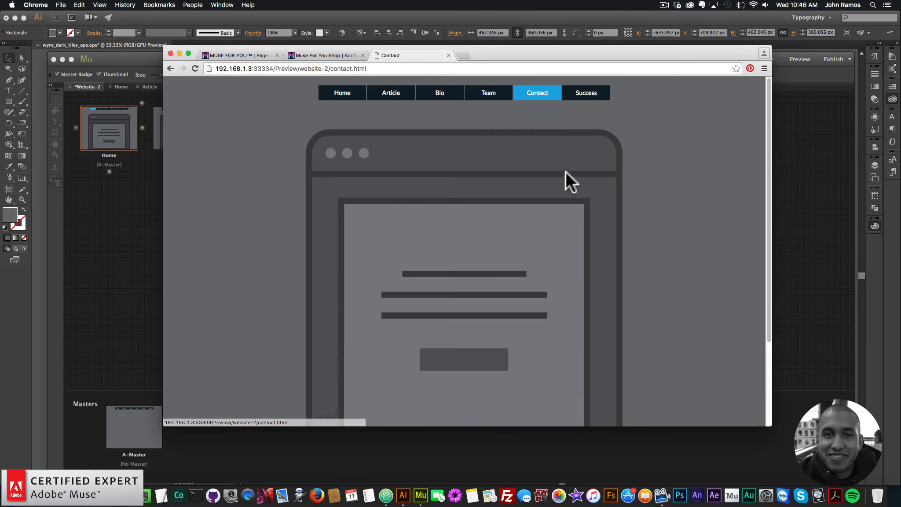
left_click(587, 98)
left_click(339, 93)
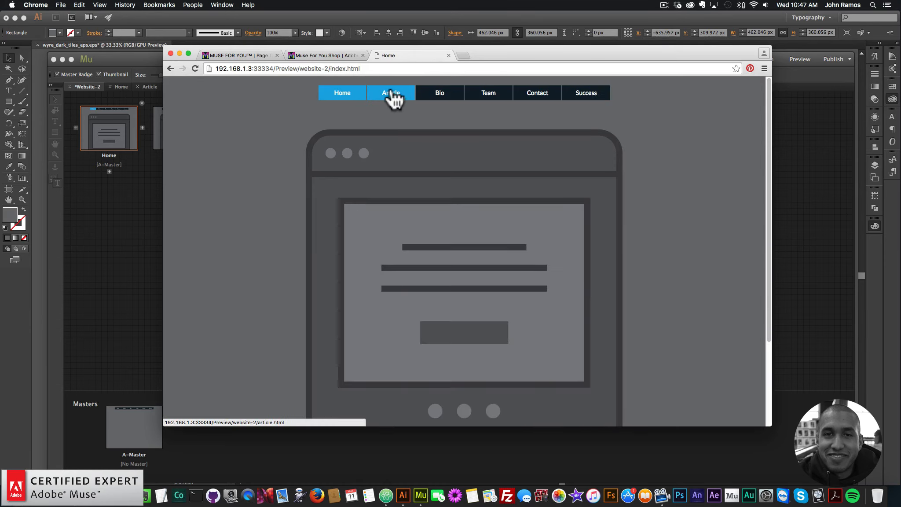
left_click(392, 95)
left_click(445, 96)
left_click(487, 97)
left_click(546, 98)
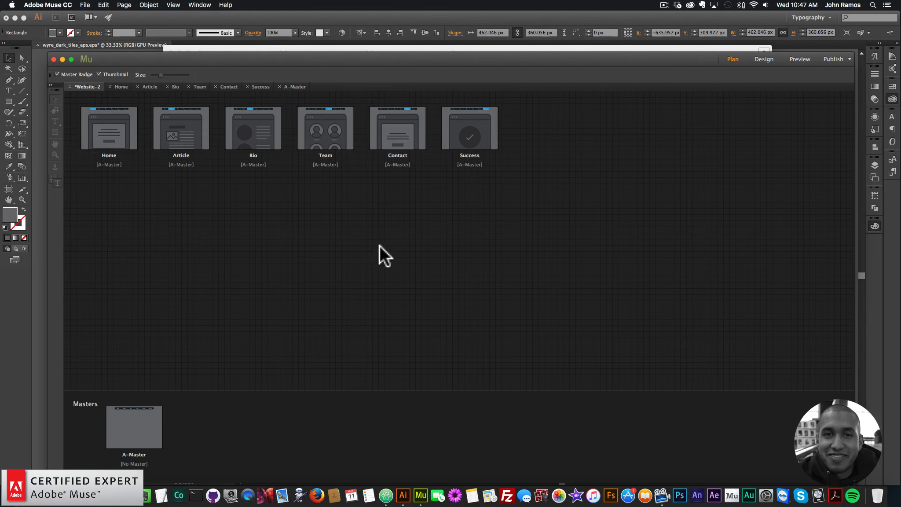
Return to Muse, open A-Master and filter the Library for "transitioner".
double_click(141, 428)
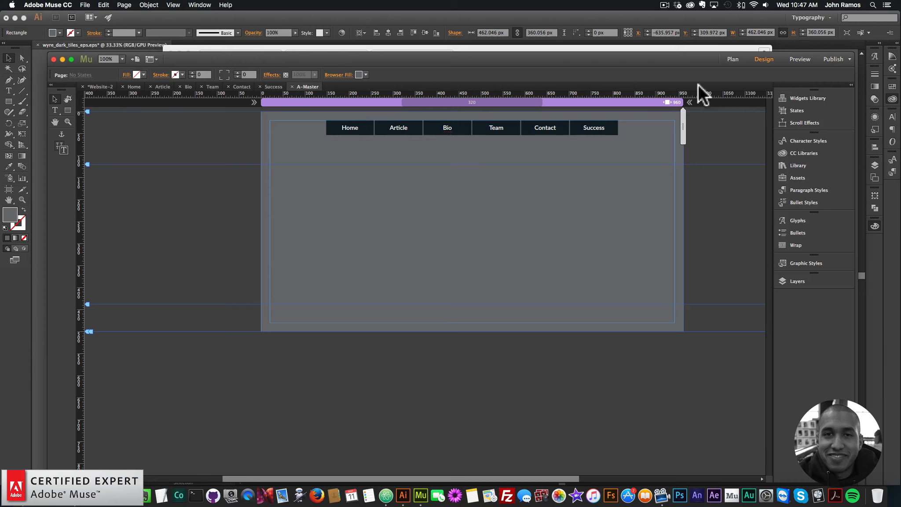
left_click(805, 161)
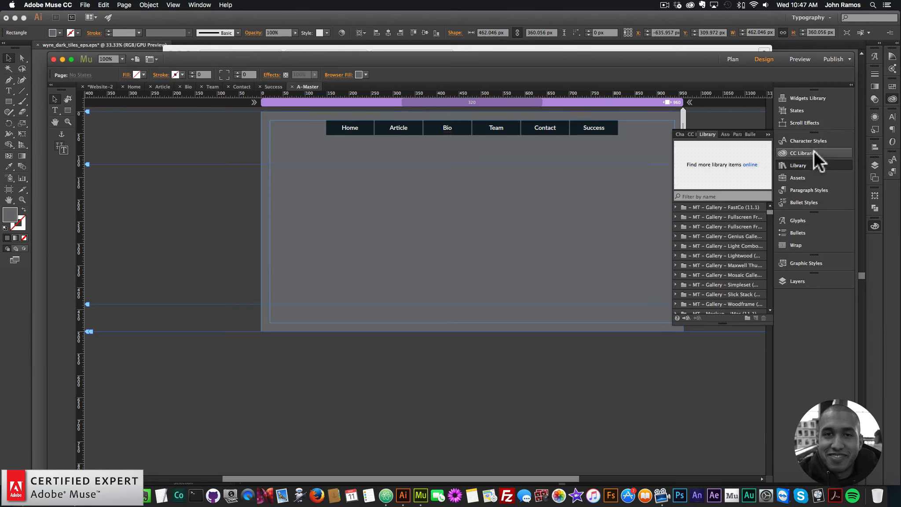
left_click(199, 5)
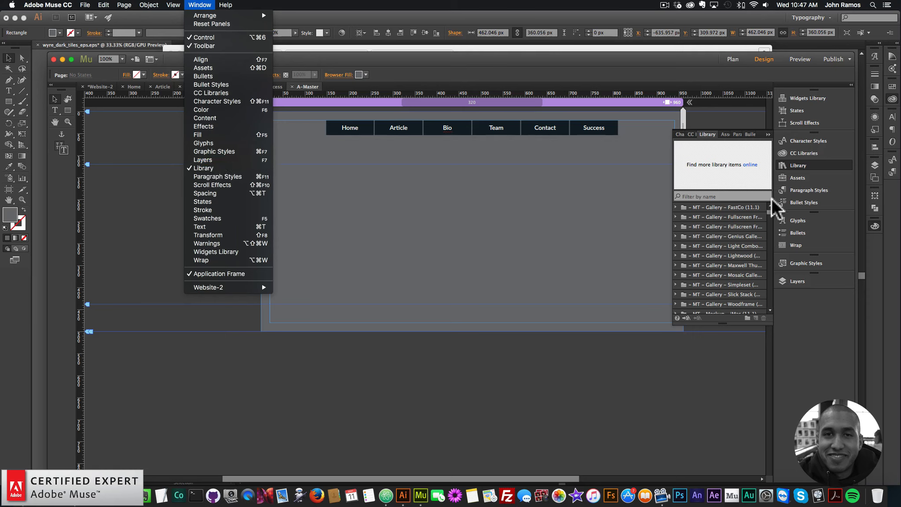
left_click(796, 163)
left_click(723, 195)
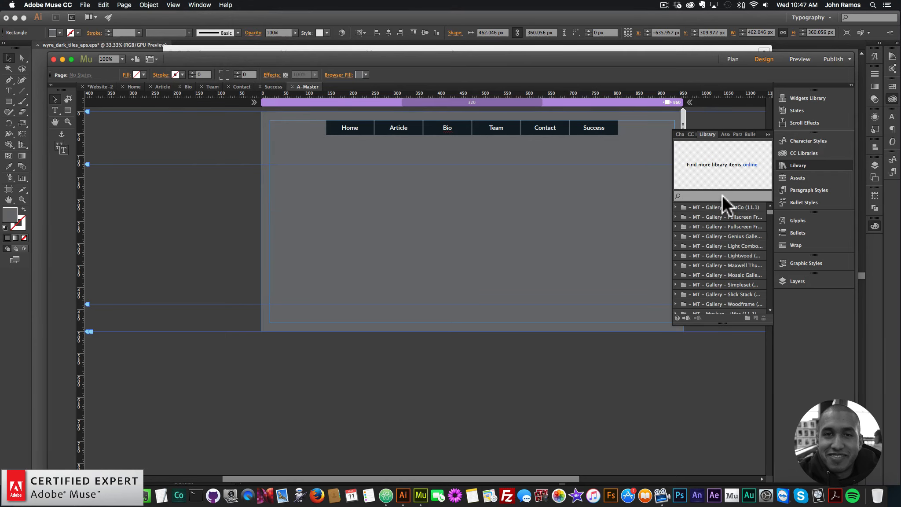
type("transitioner")
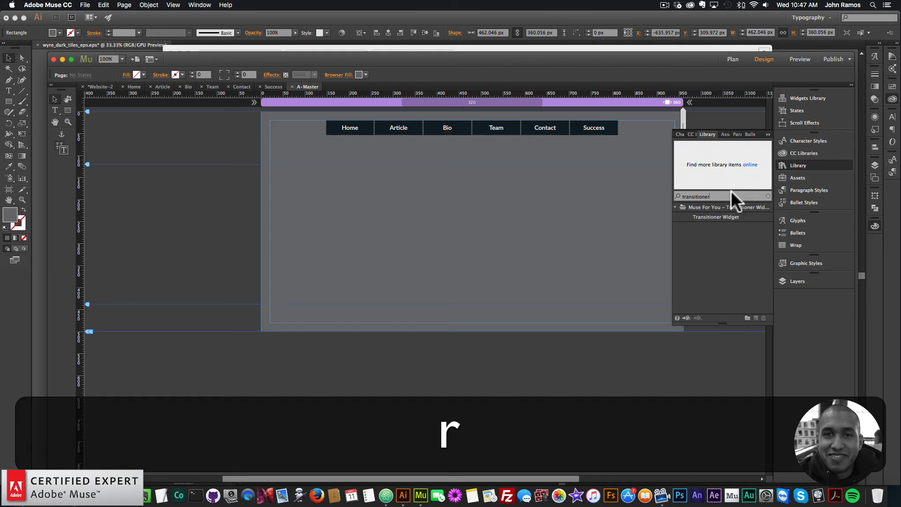
Place the Transitioner Widget on A-Master just outside the page's left edge at about X -50, Y 66.
left_click(714, 217)
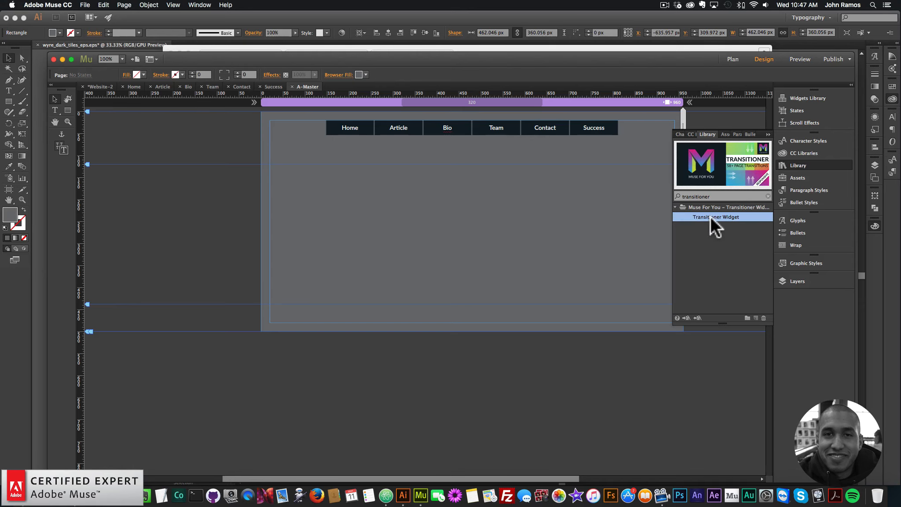
left_click_drag(710, 217, 200, 132)
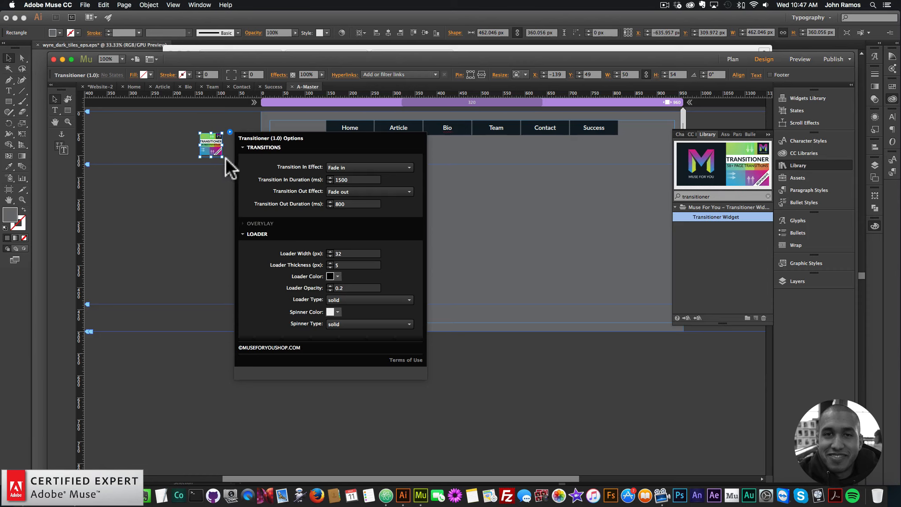
left_click_drag(212, 148, 247, 154)
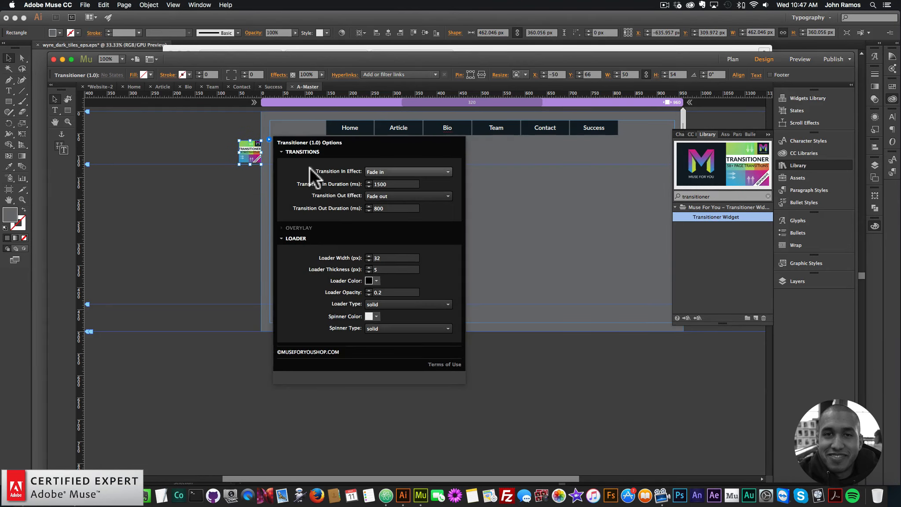
left_click(231, 197)
Reopen A-Master and review the Transitioner widget's options and its list of Transition In effects.
left_click(734, 61)
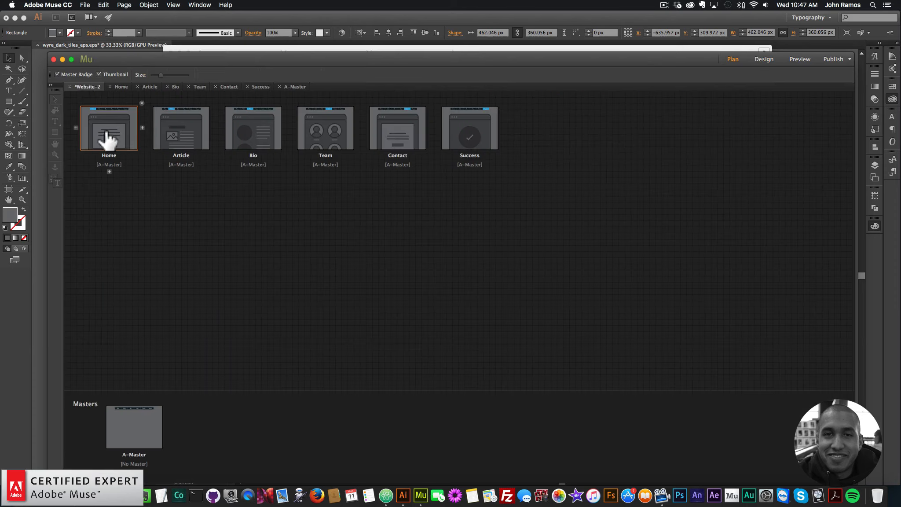
double_click(128, 427)
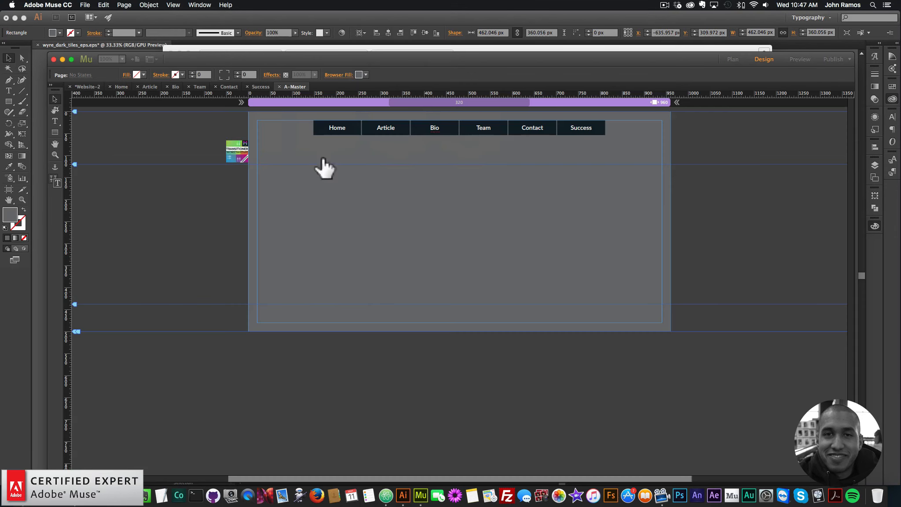
left_click(249, 150)
left_click(269, 139)
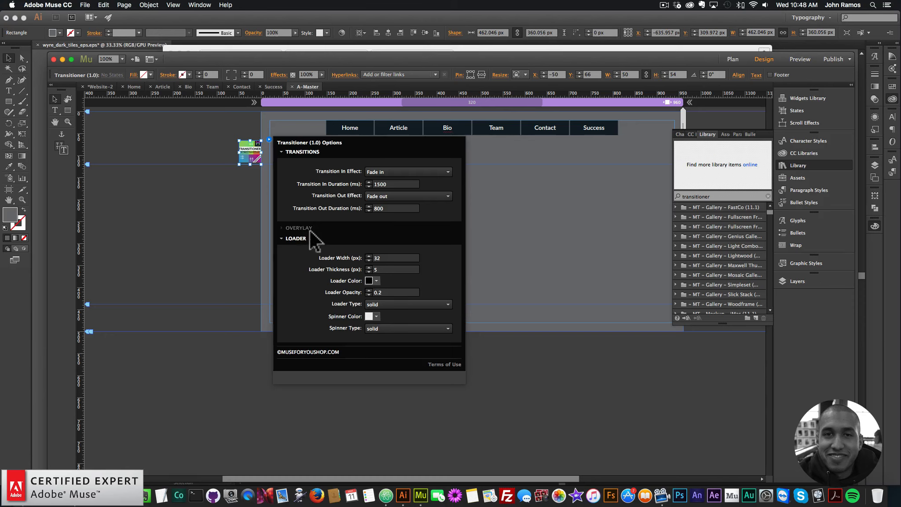
left_click(391, 171)
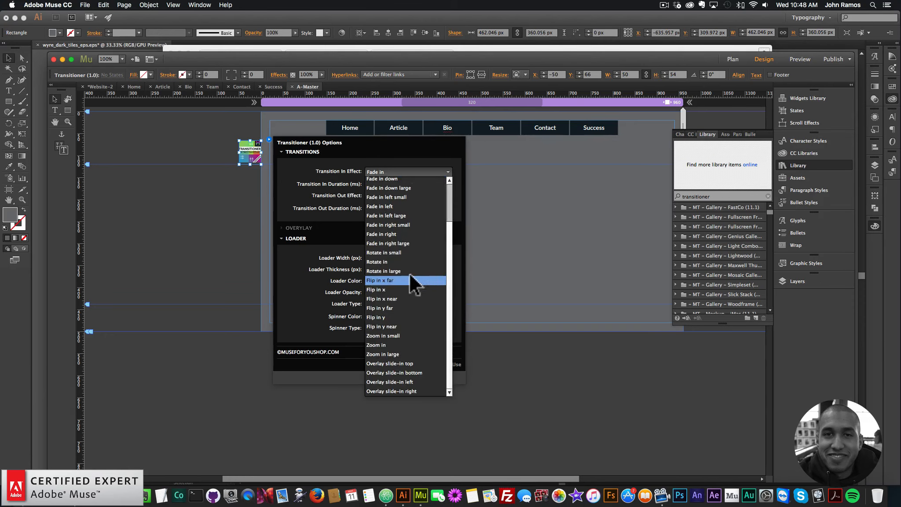
left_click(353, 164)
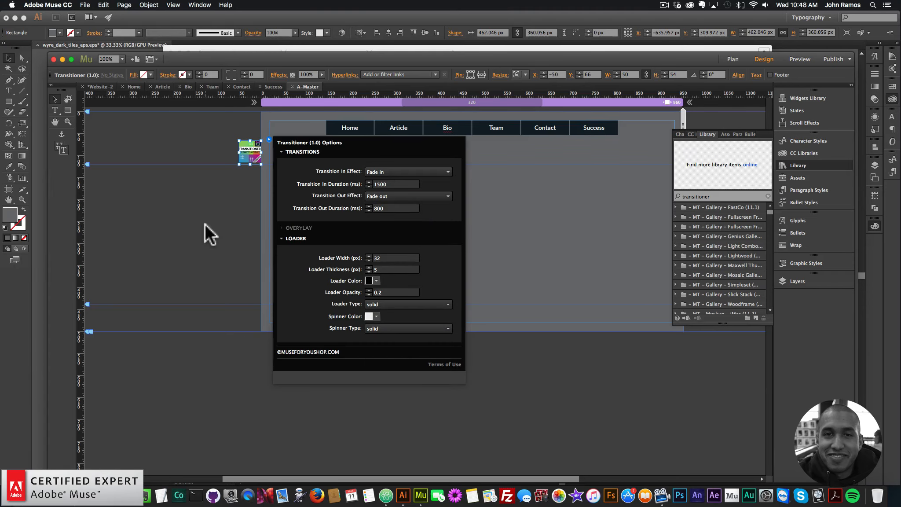
Open the Home page from the site plan and preview the site with the widget in the browser.
left_click(733, 59)
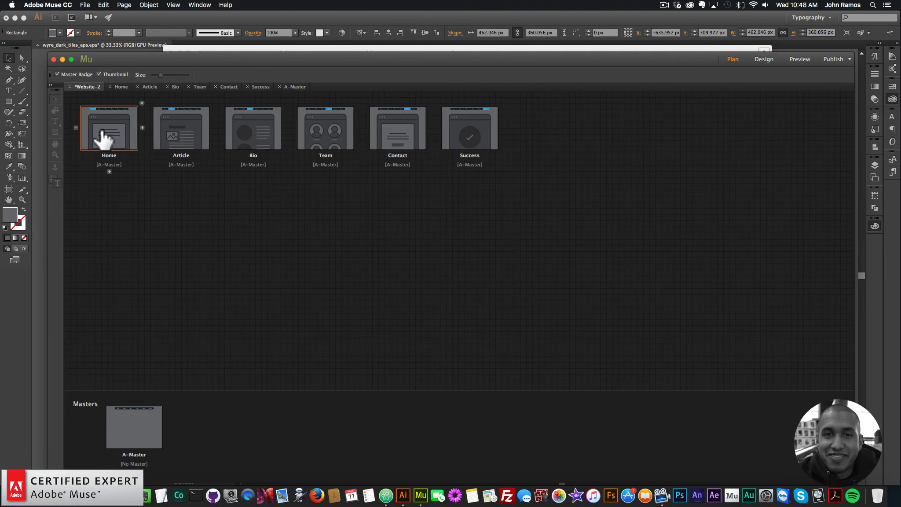
double_click(118, 132)
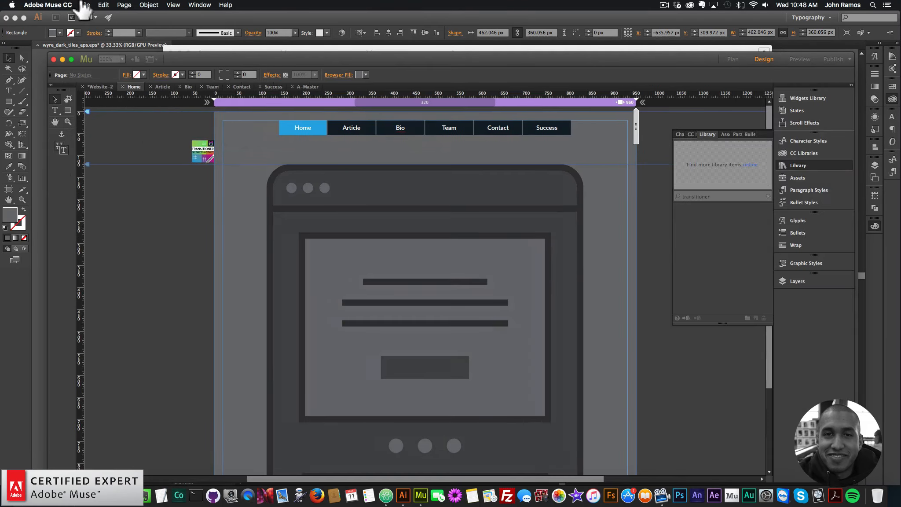
left_click(86, 8)
left_click(107, 154)
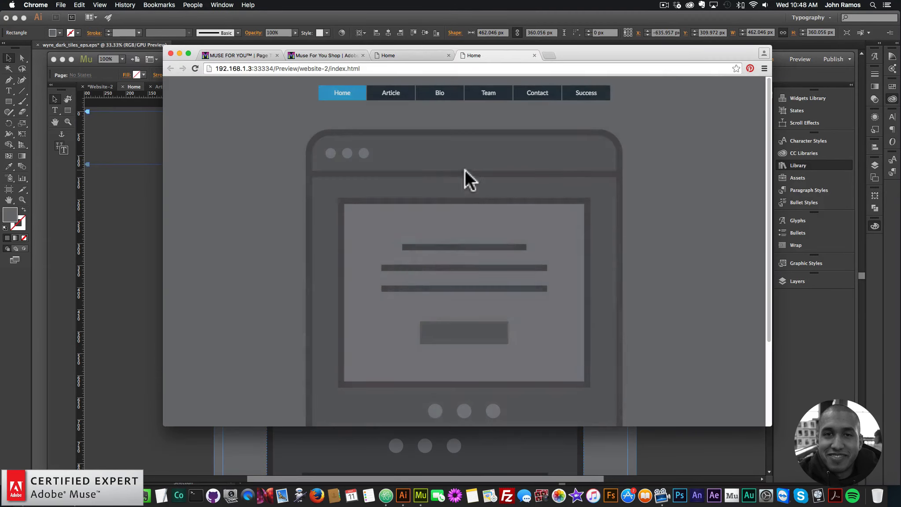
Visit the Article, Bio, Team, Contact and Success pages in the browser preview to check the fade transitions.
left_click(389, 94)
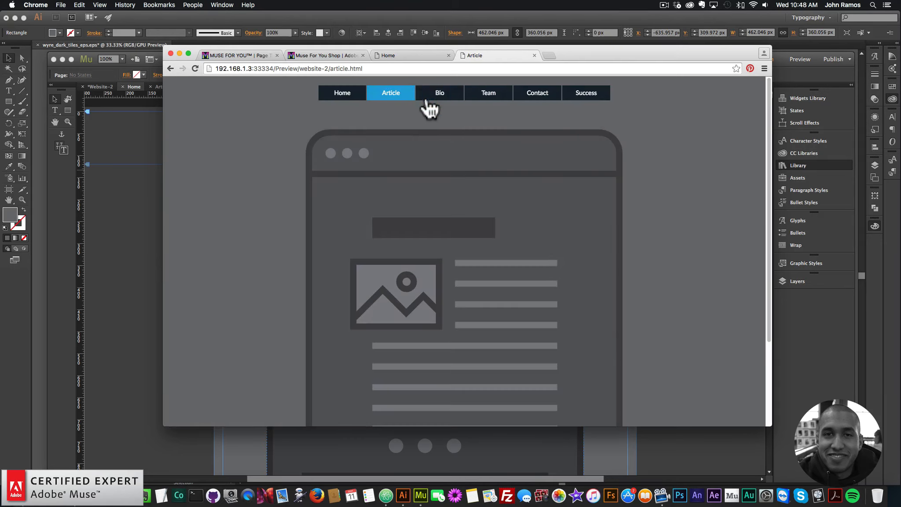
left_click(439, 97)
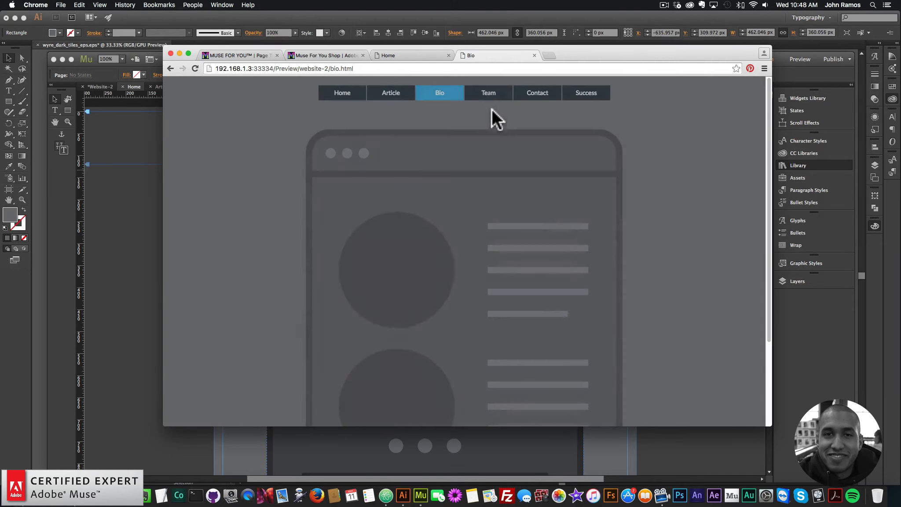
left_click(491, 94)
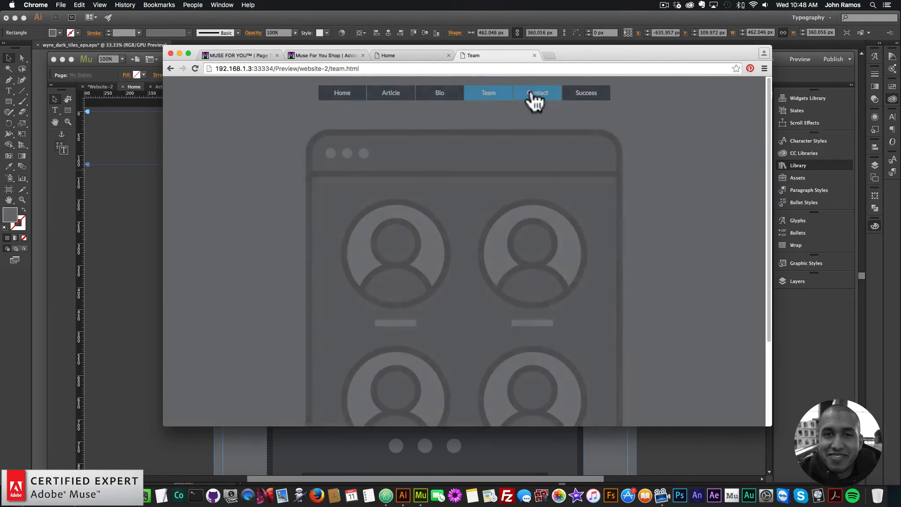
left_click(586, 96)
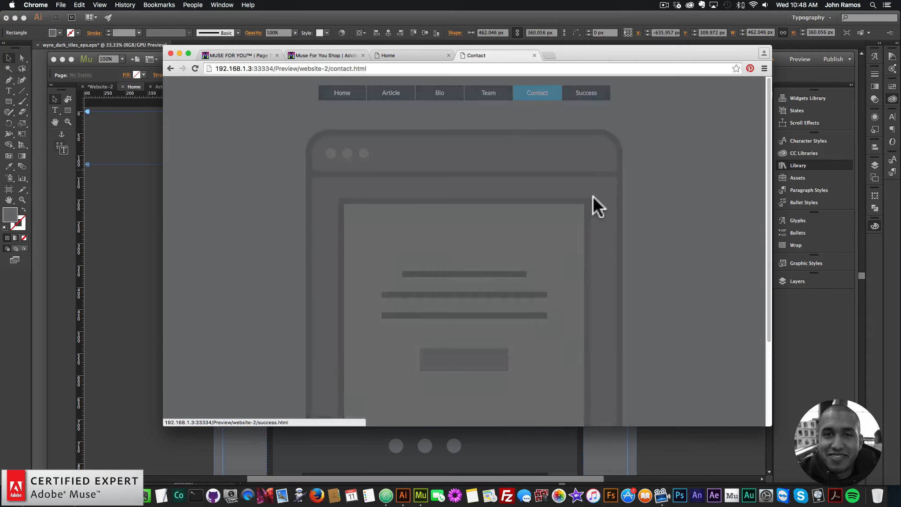
Return to Muse and set the A-Master Transitioner widget's Transition In Effect to Rotate in and Transition Out Effect to Flip out x.
left_click(131, 239)
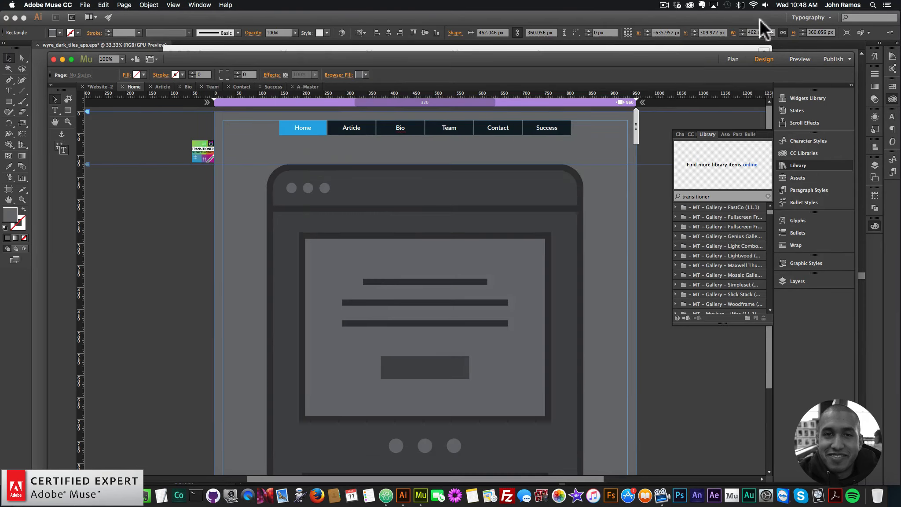
key("super+m")
double_click(133, 436)
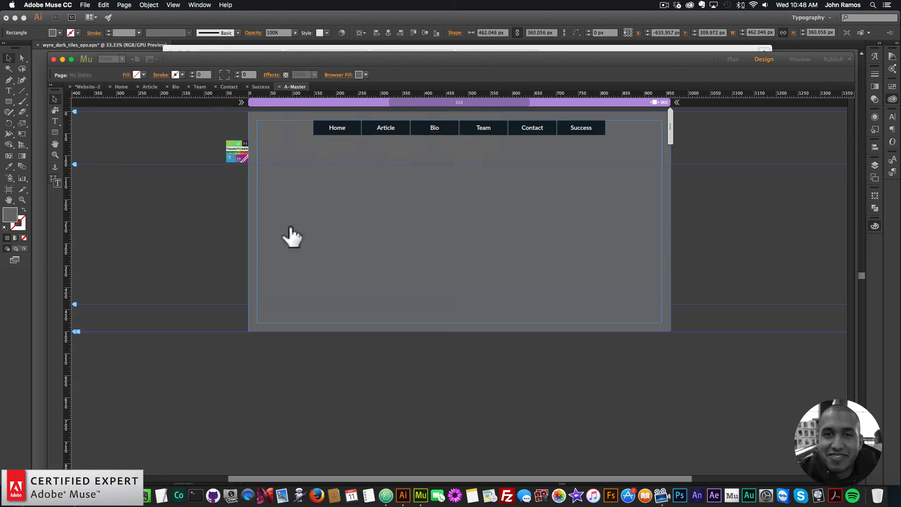
left_click(253, 154)
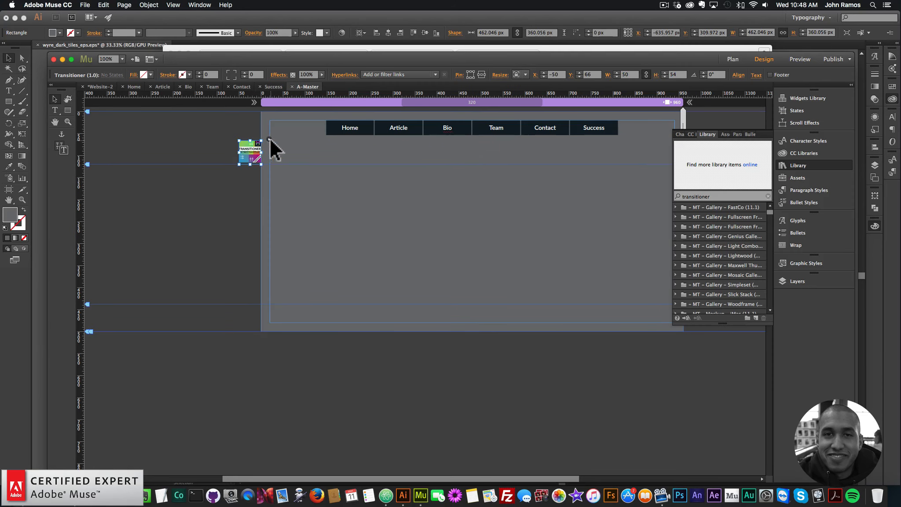
left_click(269, 139)
left_click(383, 172)
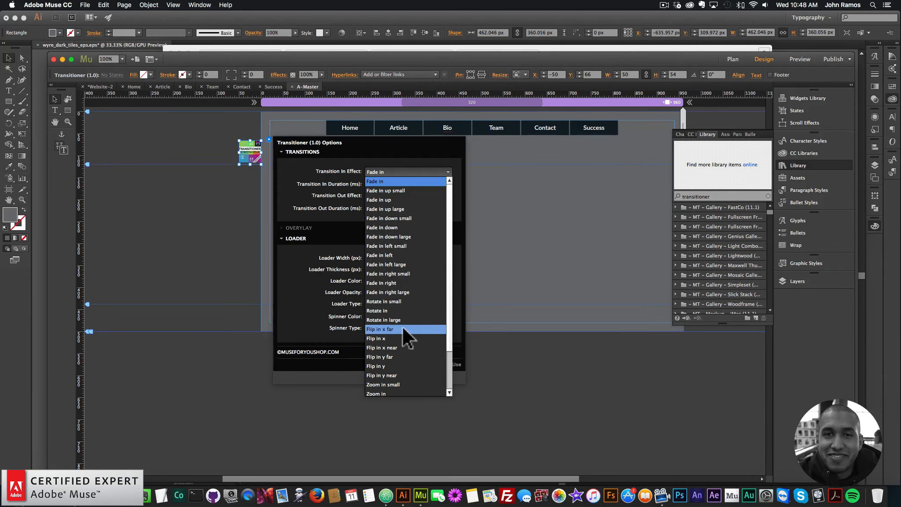
left_click(393, 310)
left_click(420, 196)
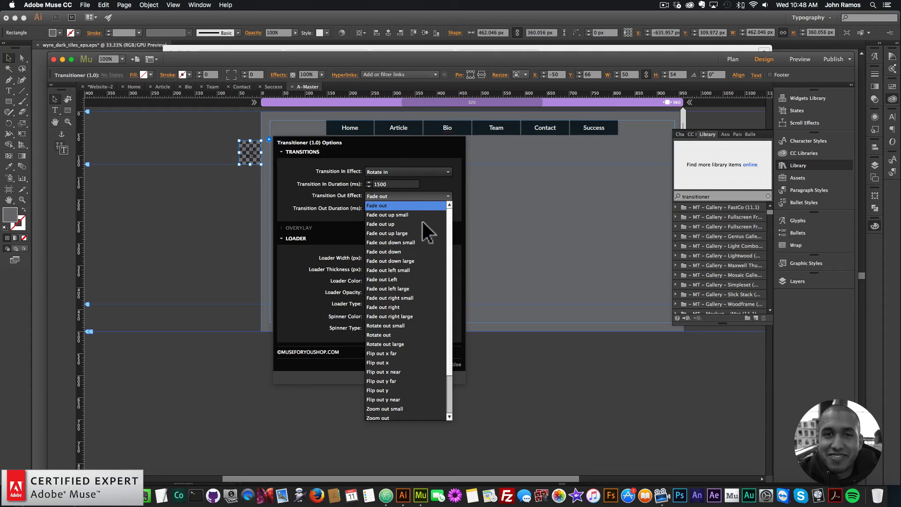
scroll(407, 340, "down", 2)
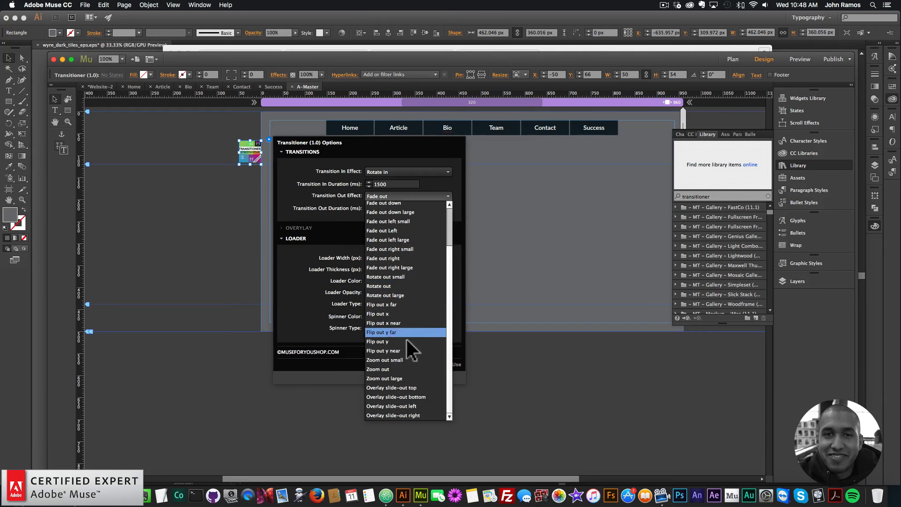
left_click(391, 313)
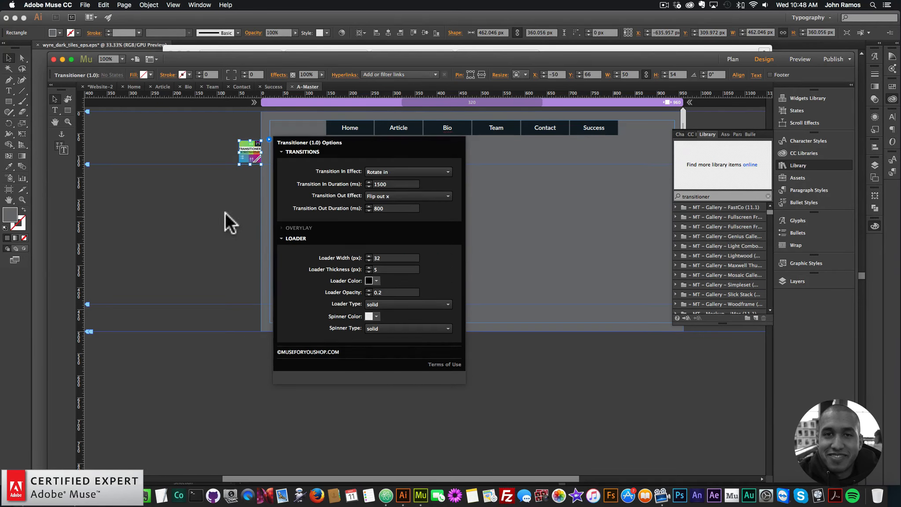
key("Escape")
Open the Home page from the site plan and preview the whole site in the browser.
left_click(734, 59)
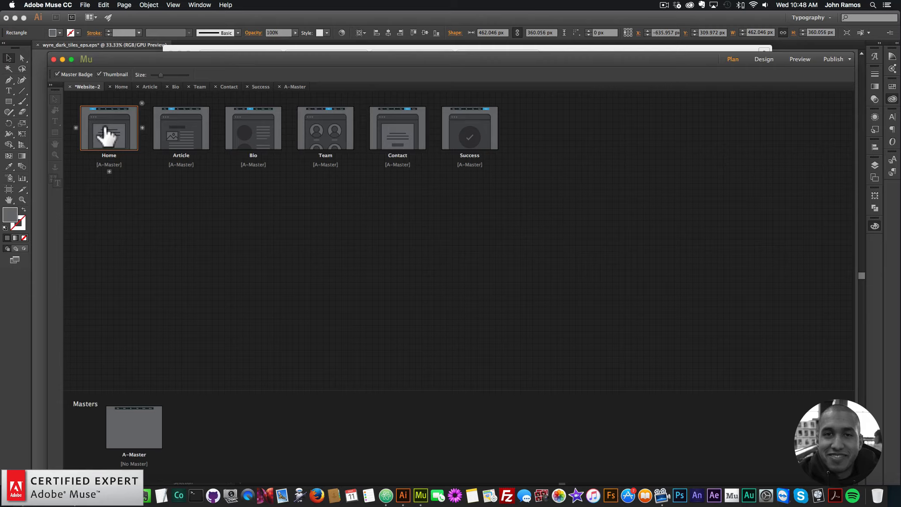
double_click(106, 133)
left_click(85, 5)
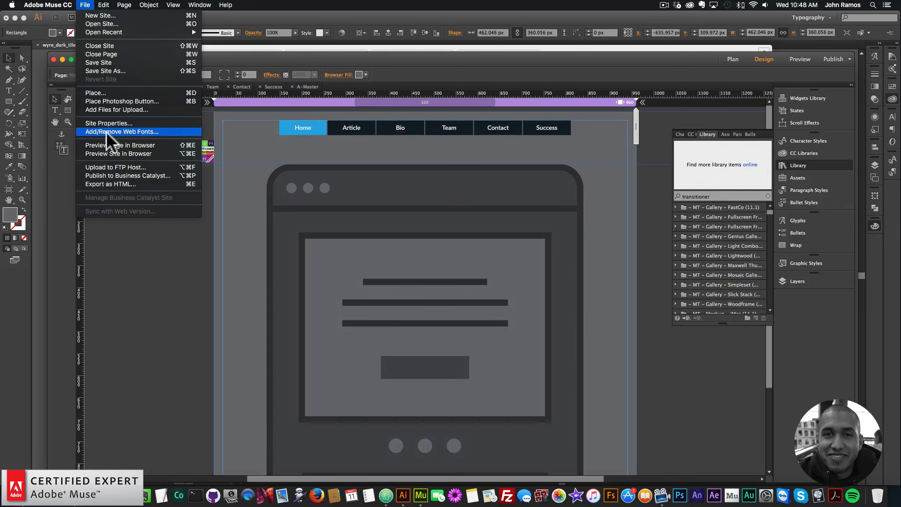
left_click(114, 153)
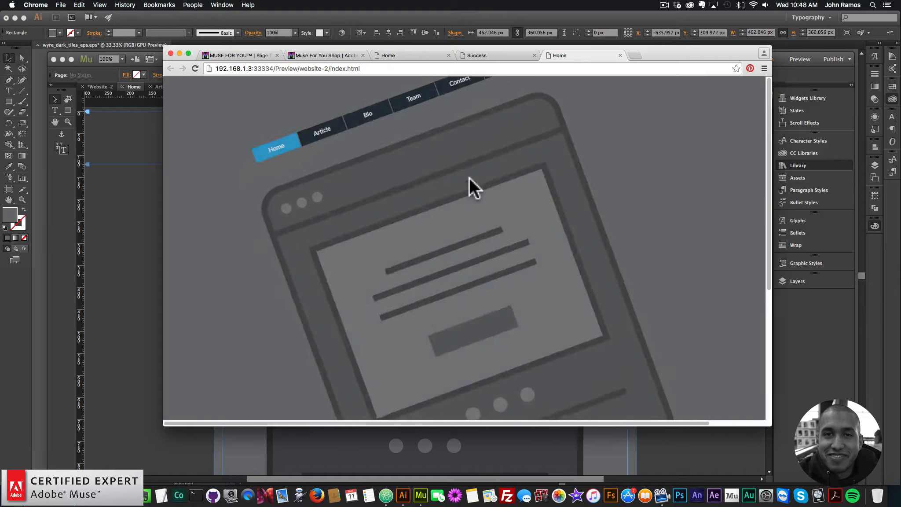
Visit the Article, Bio, Team, Contact and Success pages in the preview to check the rotate-in and flip-out transitions.
left_click(389, 101)
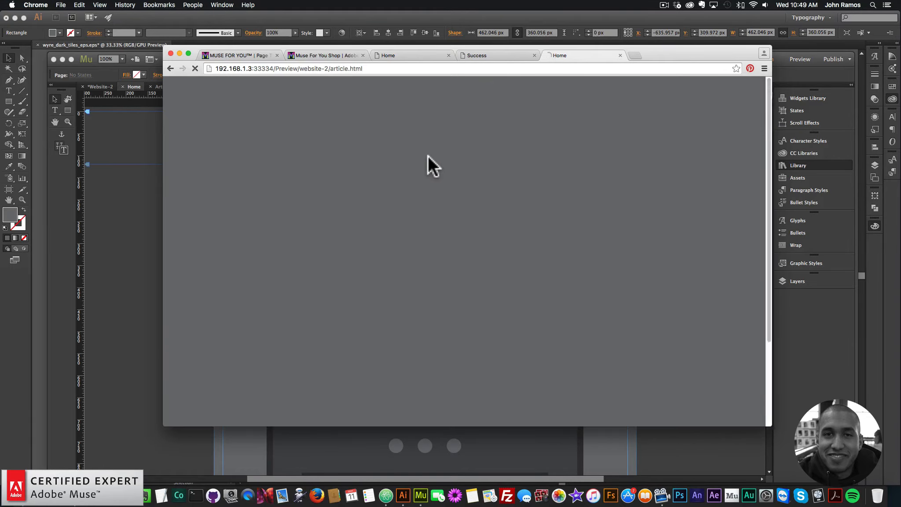
left_click(444, 100)
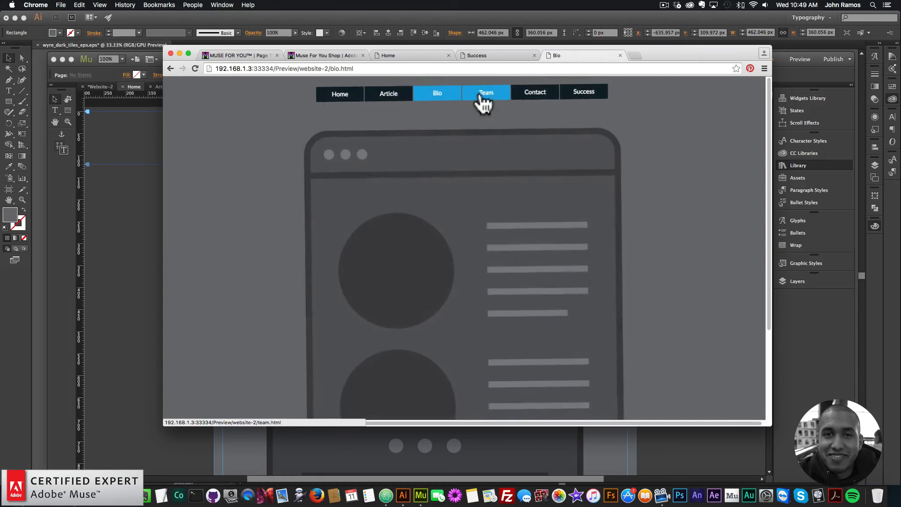
left_click(481, 94)
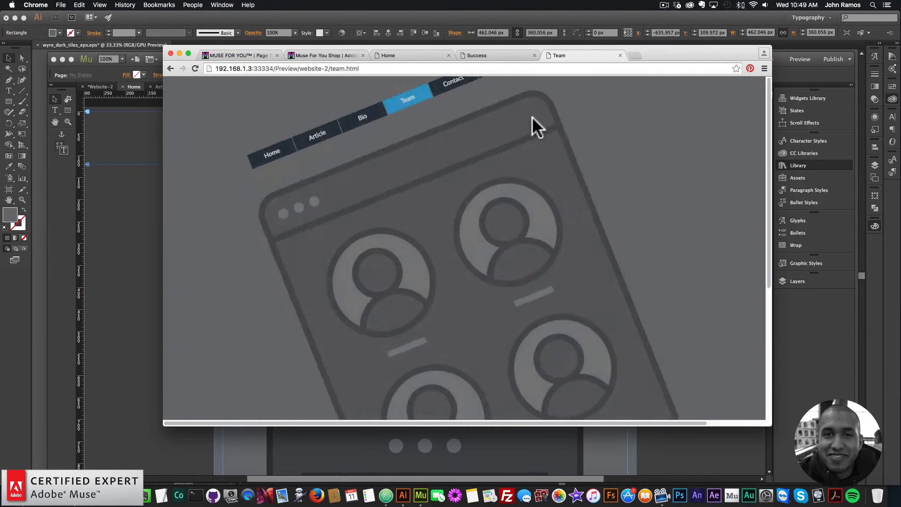
left_click(532, 98)
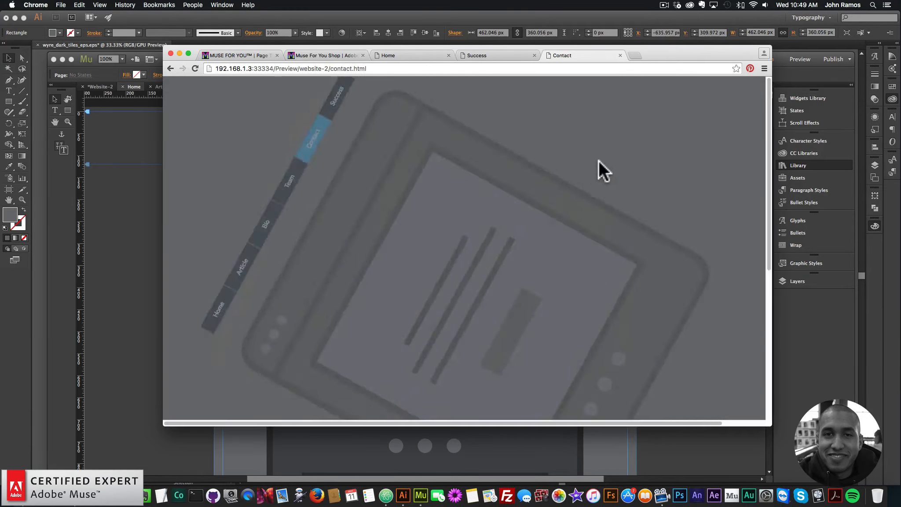
left_click(598, 98)
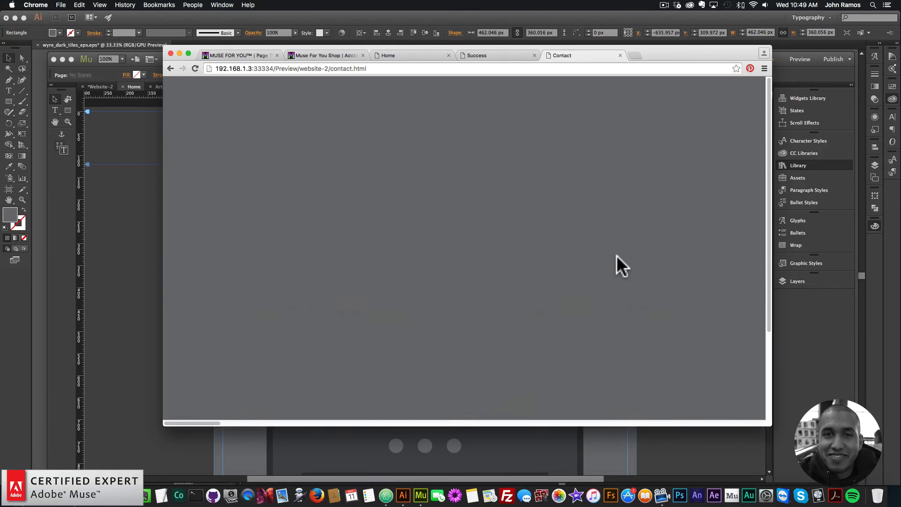
Return to Muse and draw a green-filled square of about 214 x 214 px near the top of the Home page's mockup graphic.
left_click(144, 265)
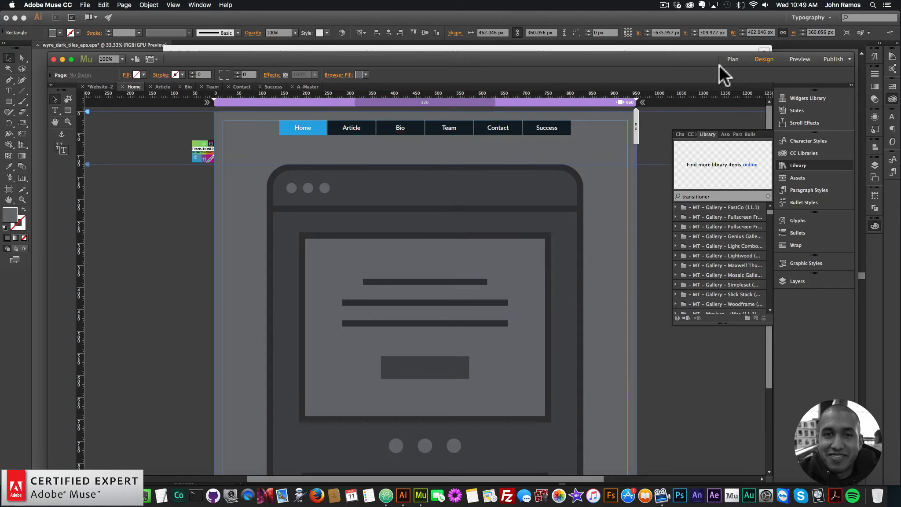
left_click(731, 59)
double_click(110, 132)
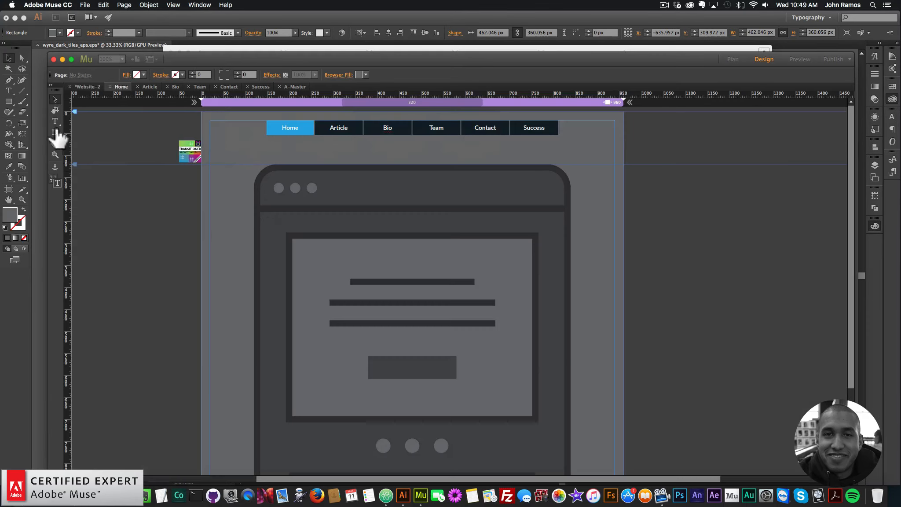
left_click(67, 111)
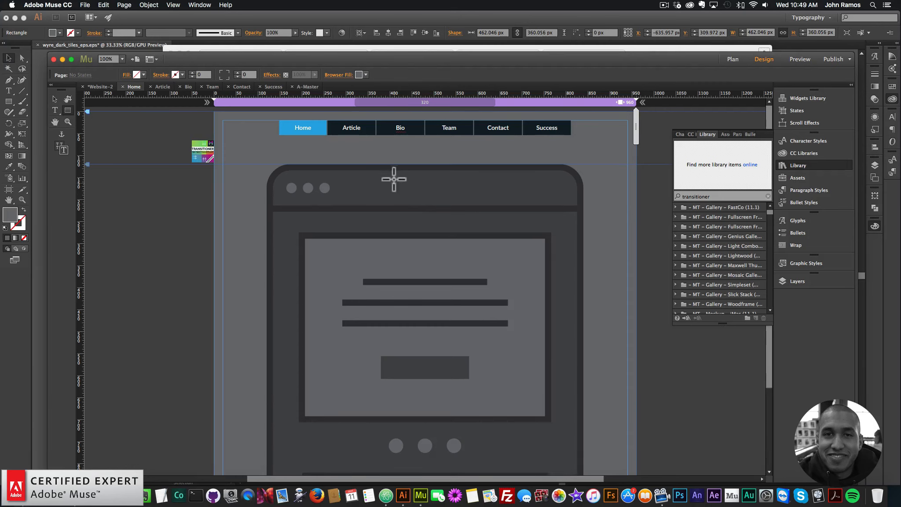
left_click_drag(393, 178, 487, 271)
left_click(143, 75)
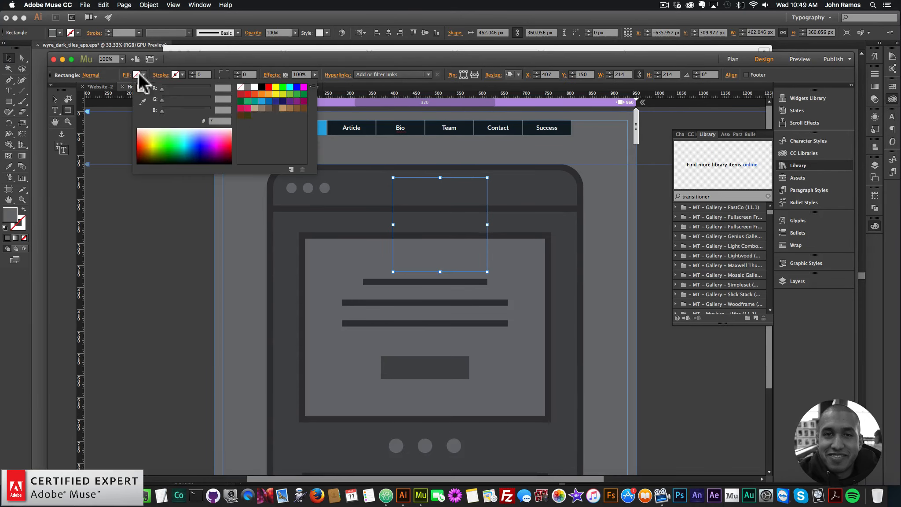
left_click(240, 101)
left_click(247, 101)
left_click(54, 99)
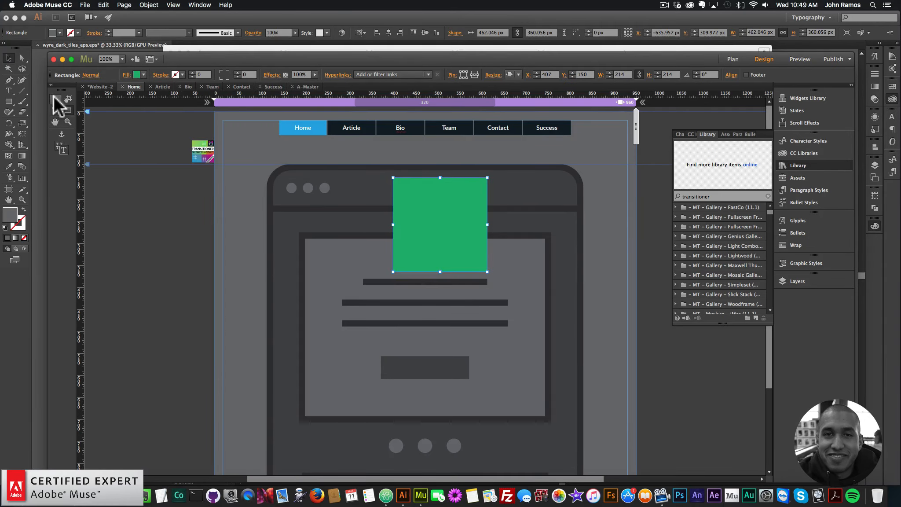
Duplicate the green square twice, placing one copy at the lower left and one at the lower right of the mockup graphic.
key("super+c")
key("super+v")
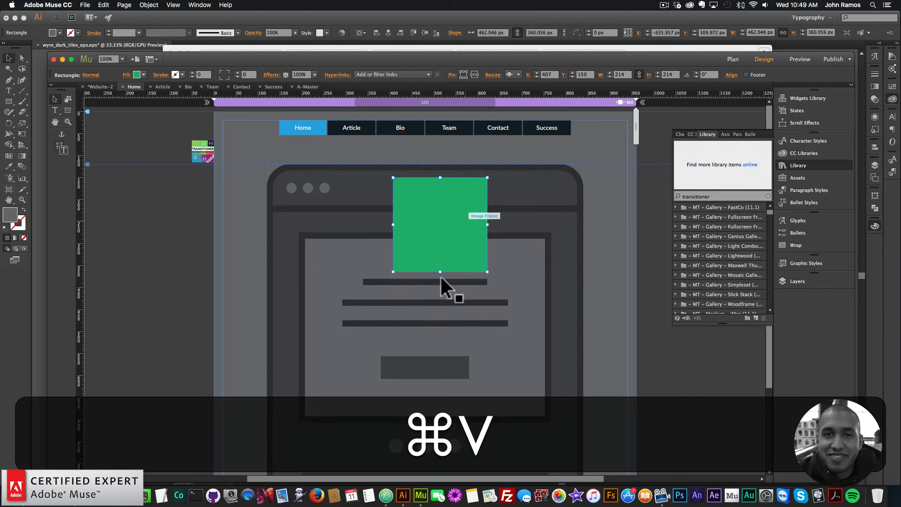
left_click_drag(408, 306, 301, 361)
key("super+v")
left_click_drag(411, 287, 513, 333)
Add a text frame beside the top green square with the placeholder text "asdfklasdkf;jasd;lfkj" coloured white.
left_click(55, 110)
left_click_drag(497, 190, 610, 266)
type("asdfklasdkf;jasd;lfkj")
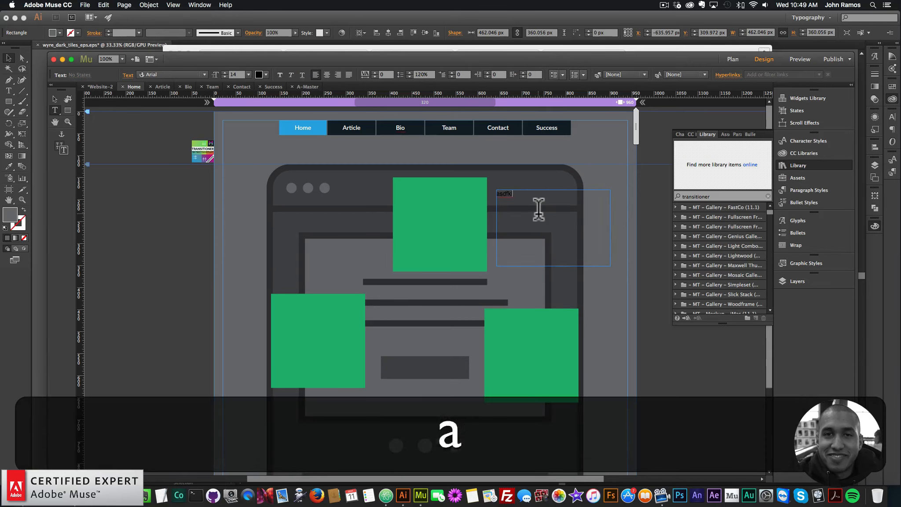
key("super+a")
left_click(260, 74)
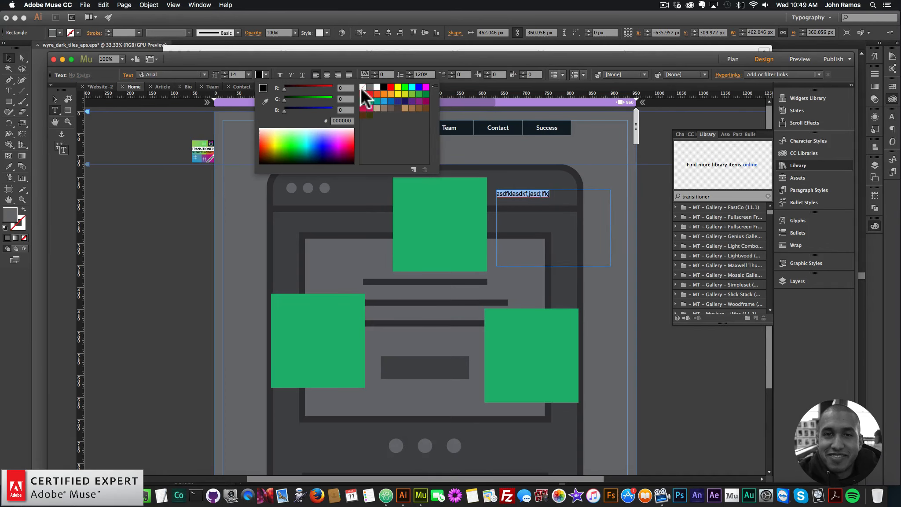
left_click(368, 86)
left_click(55, 98)
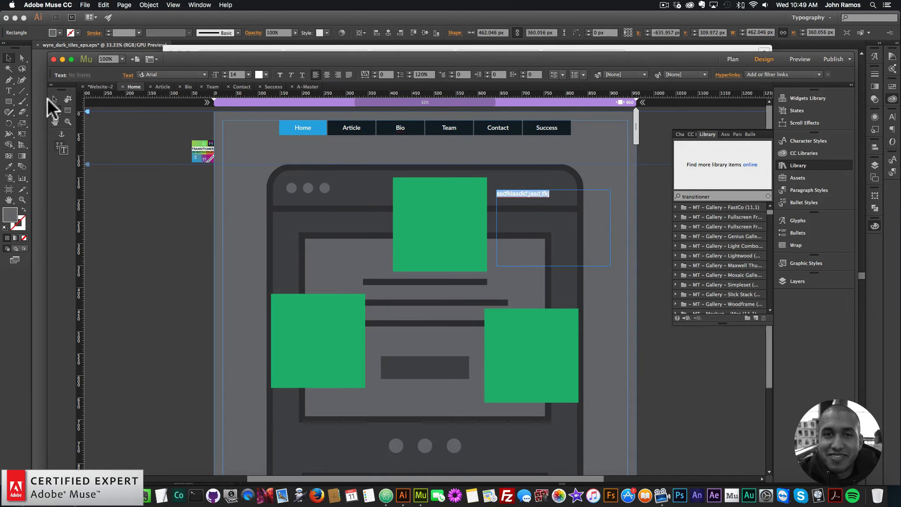
left_click(162, 253)
Preview the site in the browser and visit Article, Bio and Home to check how the added squares and text transition.
left_click(85, 5)
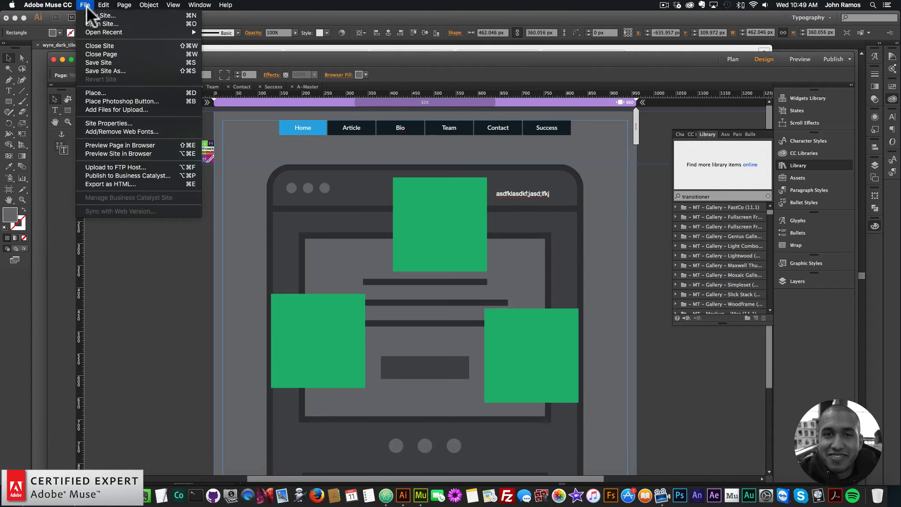
left_click(117, 151)
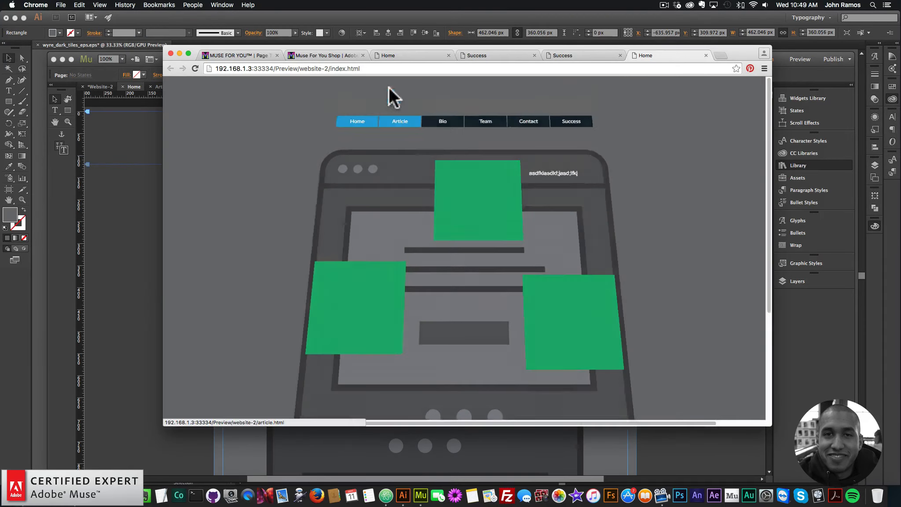
left_click(389, 91)
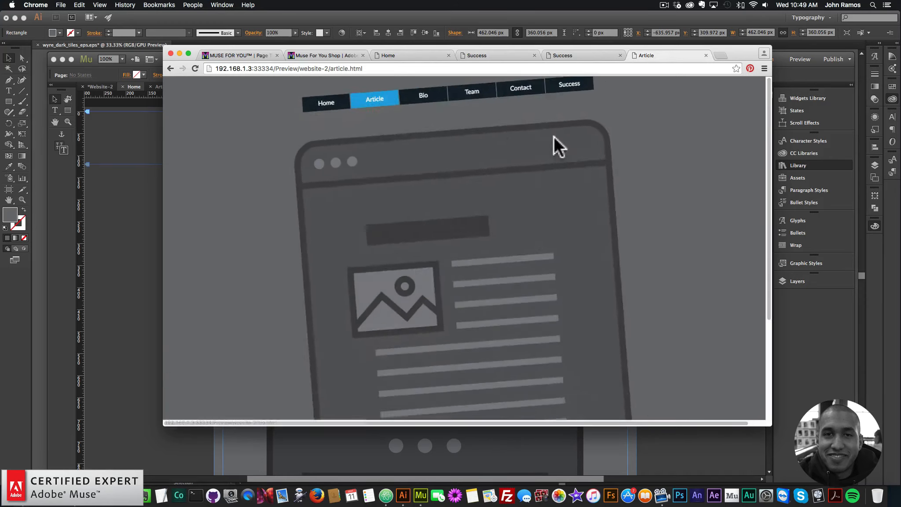
left_click(439, 104)
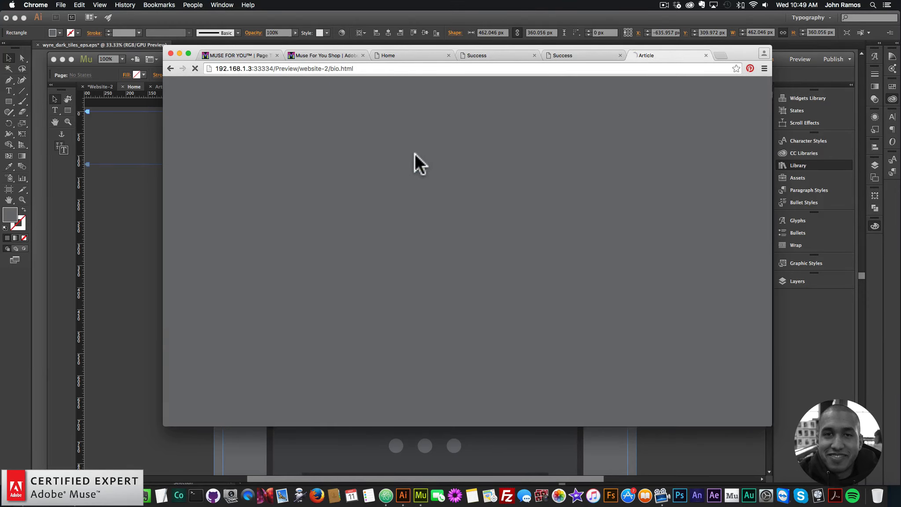
left_click(335, 98)
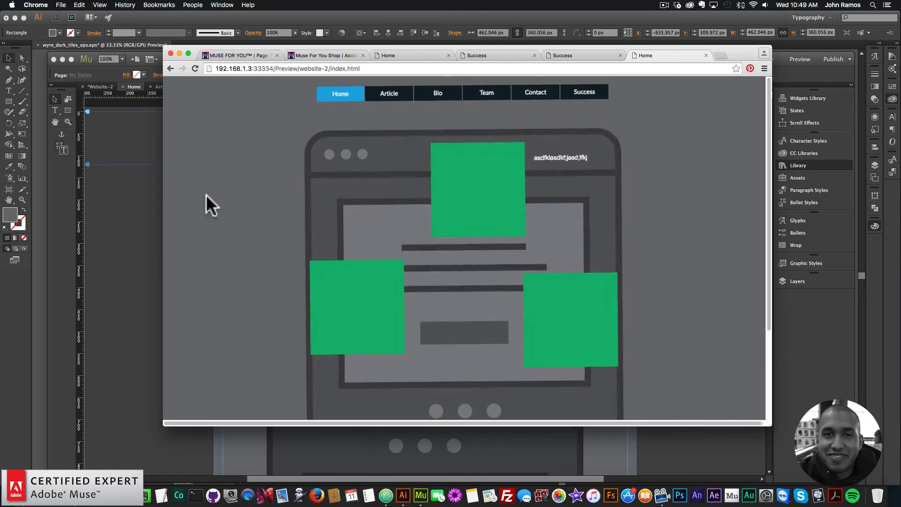
Return to Muse, delete the three green squares and the text frame from the Home page, and go back to the site plan.
key("super+Tab")
left_click(408, 228, "shift")
left_click(531, 341, "shift")
left_click(522, 195, "shift")
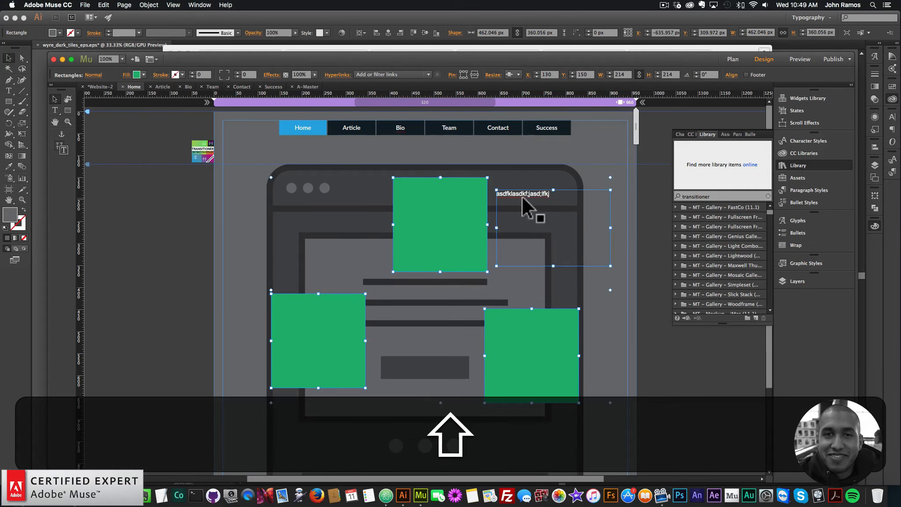
key("BackSpace")
key("super+m")
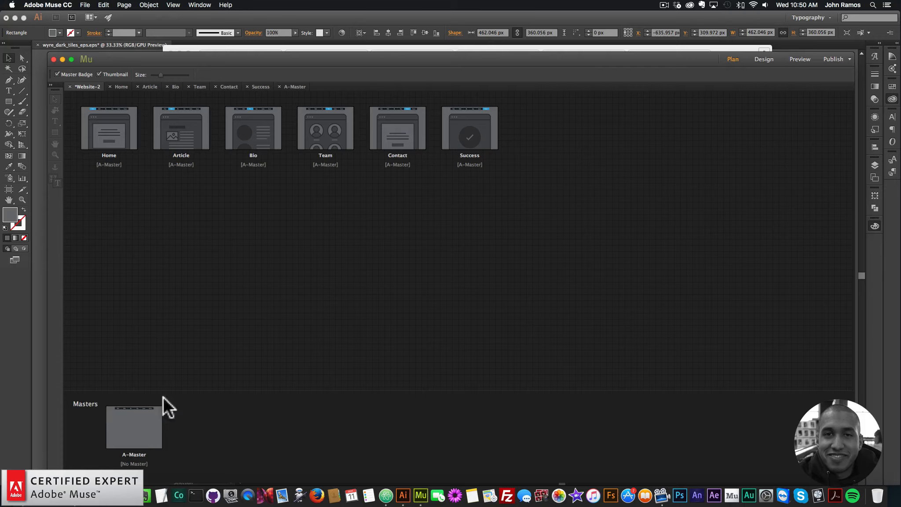
Delete the Transitioner widget from the A-Master page and return to the site plan.
double_click(137, 434)
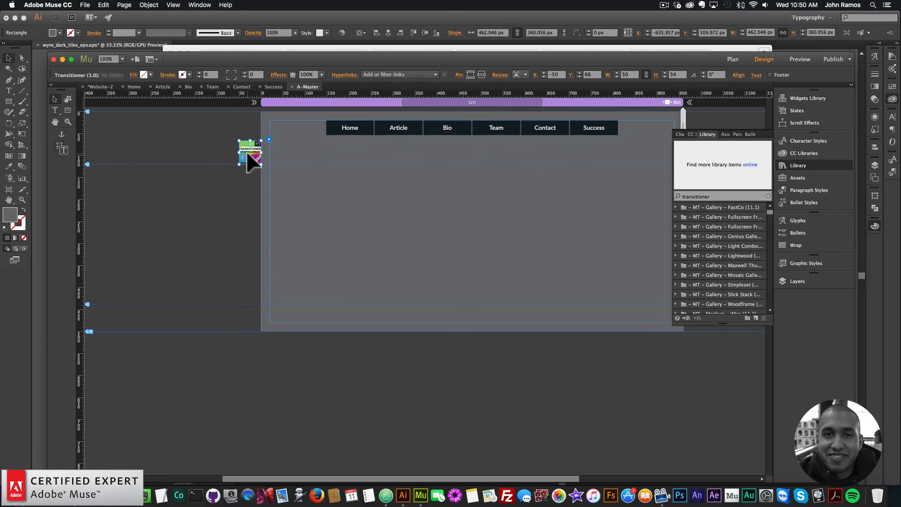
key("BackSpace")
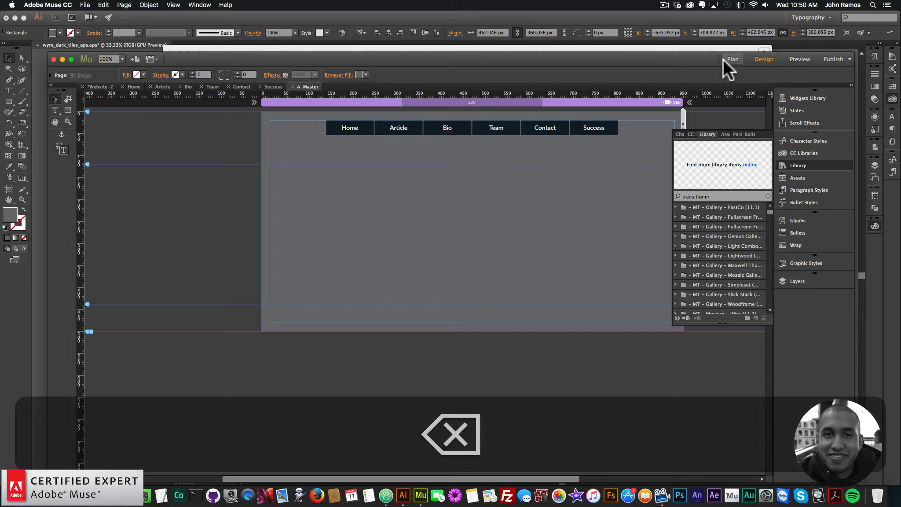
left_click(725, 60)
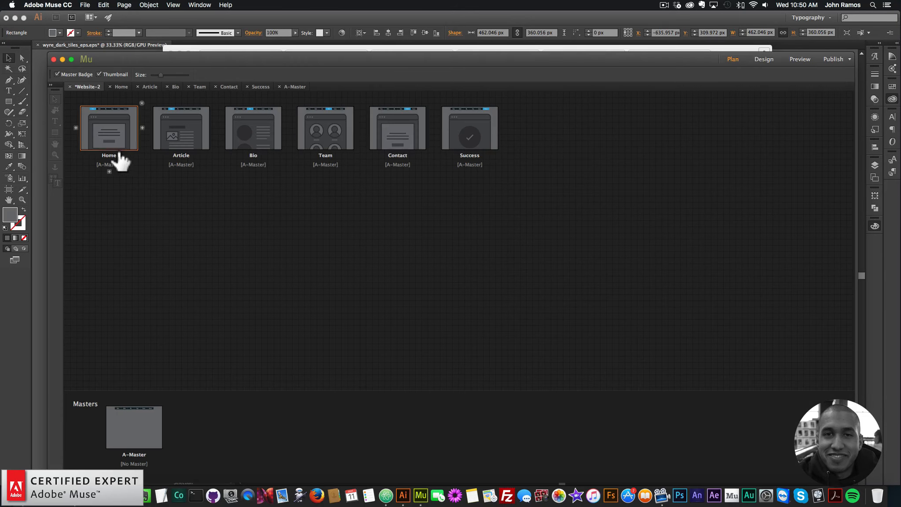
Search the library for "transitioner" and place the Transitioner Widget just outside the Home page's left edge, level with the menu area.
double_click(116, 130)
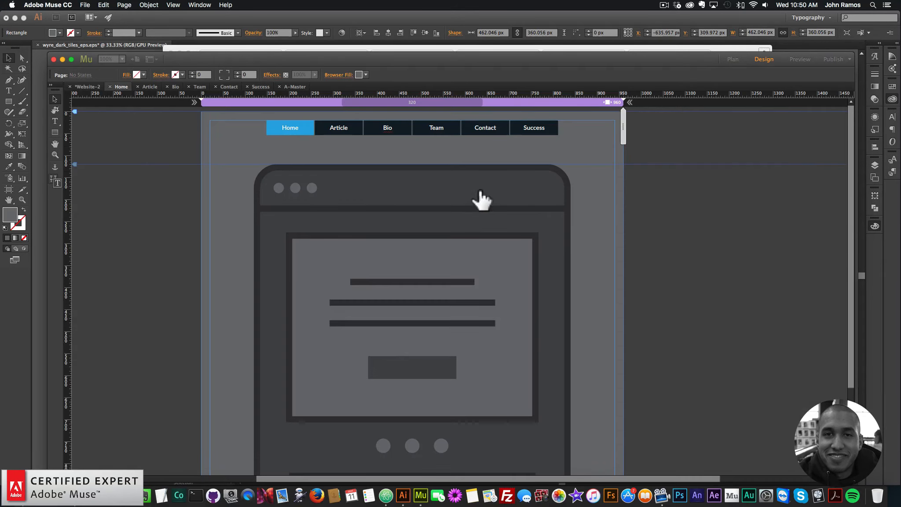
left_click(797, 167)
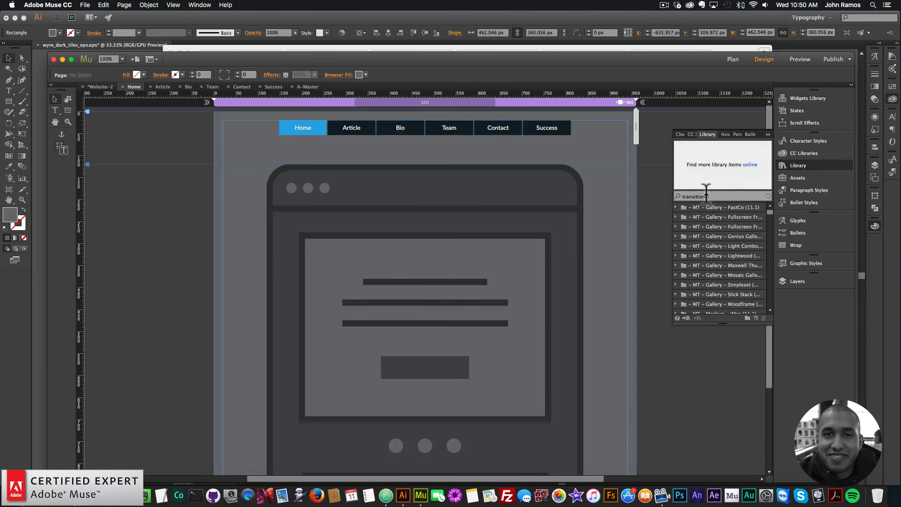
type("transitioner")
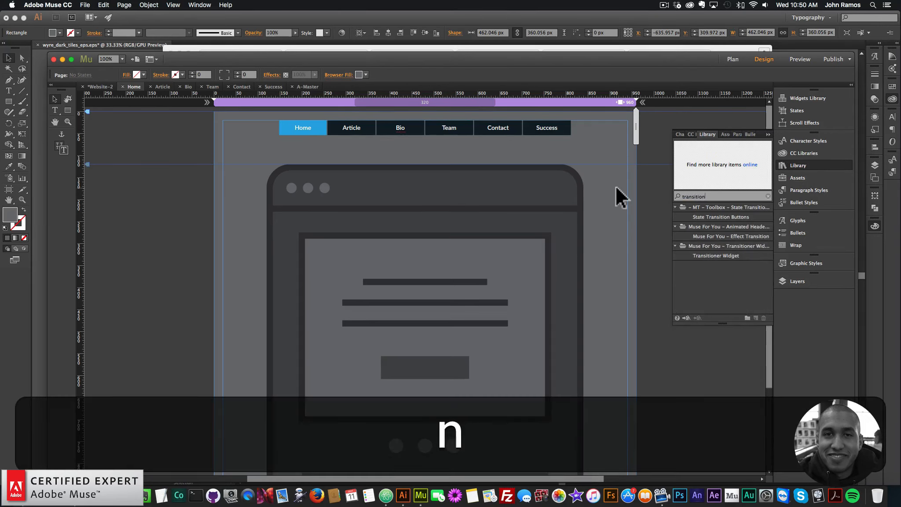
left_click_drag(694, 216, 203, 152)
Set the Home page widget's Transition In Effect to Fade in left and its Transition Out Effect to Zoom out.
left_click(222, 138)
left_click(374, 172)
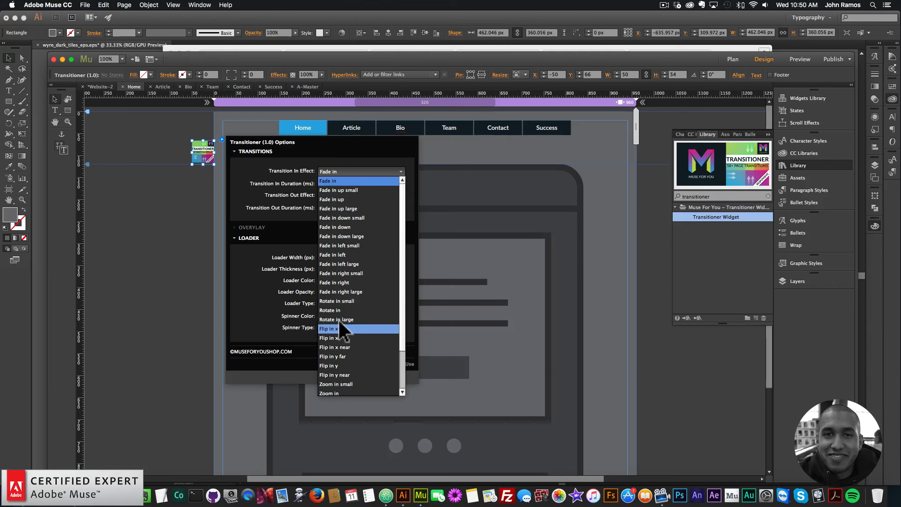
left_click(338, 254)
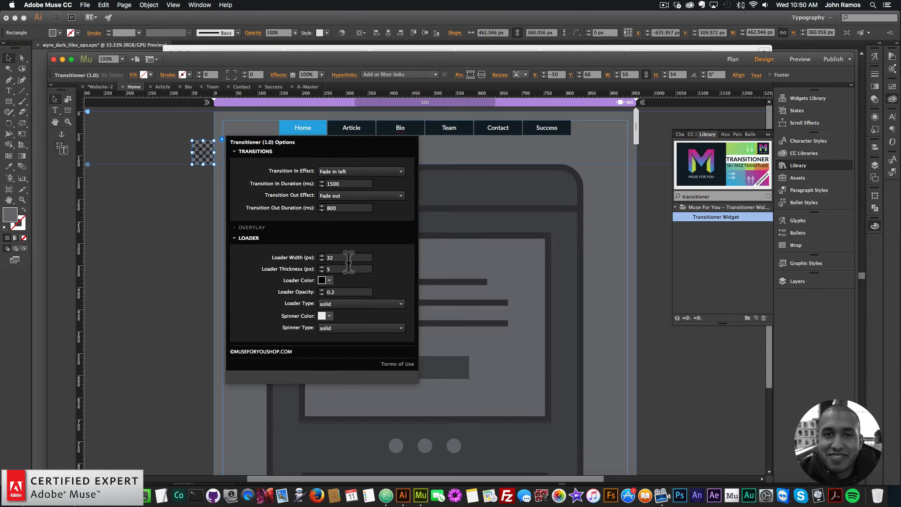
left_click(342, 196)
scroll(348, 394, "down", 1)
left_click(353, 405)
left_click(202, 210)
Copy the Home page's Transitioner widget onto the Article page and place it just outside the page's left edge.
left_click(210, 156)
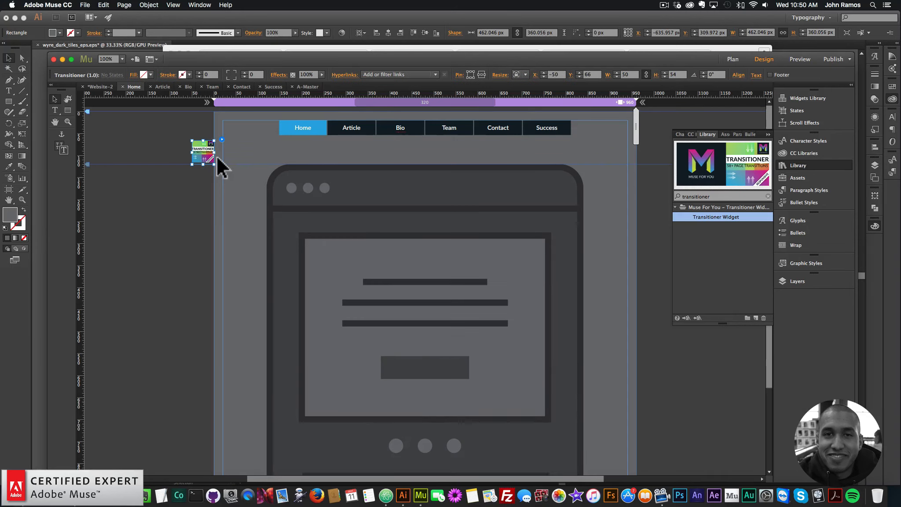
key("super+c")
left_click(733, 59)
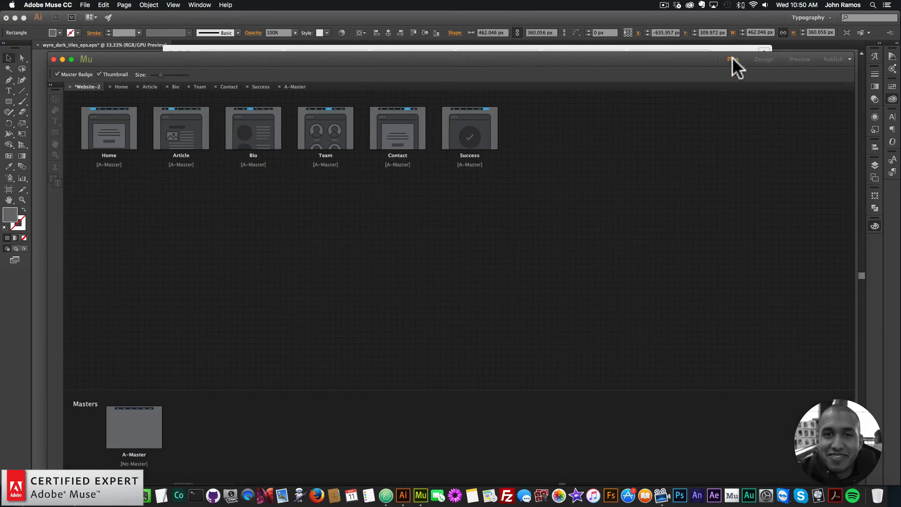
double_click(183, 137)
left_click(338, 190)
key("super+v")
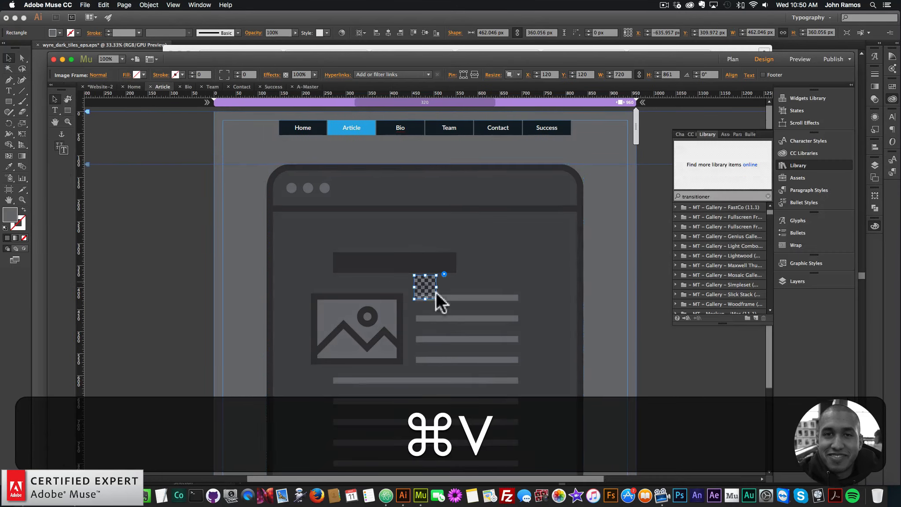
left_click_drag(424, 284, 205, 150)
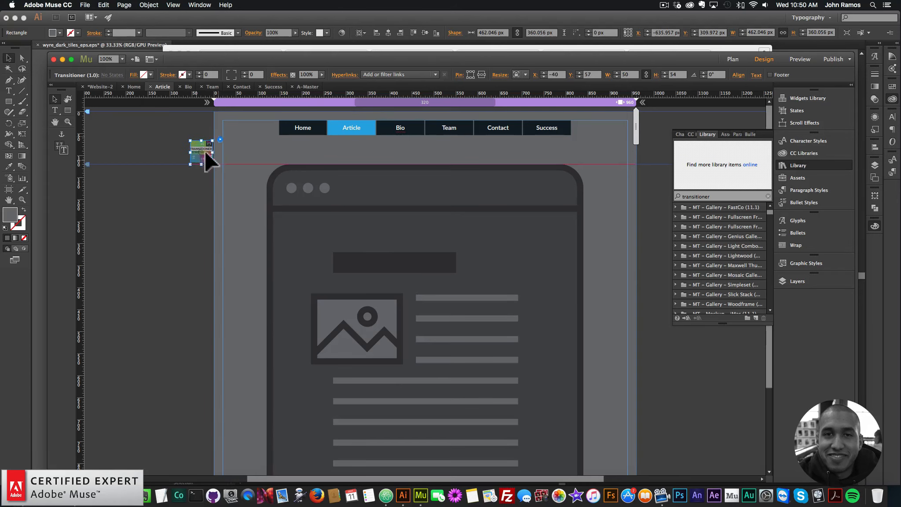
Set the Article page widget's Transition In Effect to Zoom in large and its Transition Out Effect to Fade out up.
left_click(221, 139)
left_click(347, 171)
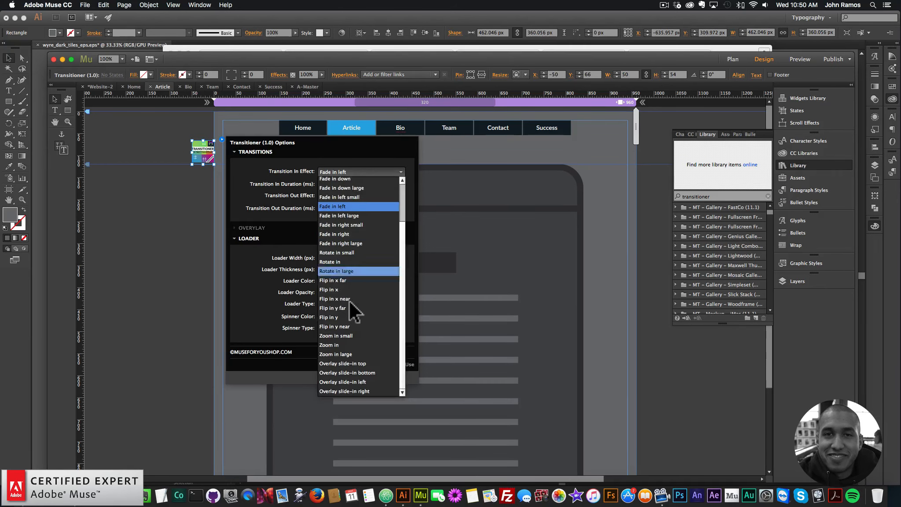
left_click(344, 352)
left_click(347, 196)
scroll(362, 274, "up", 3)
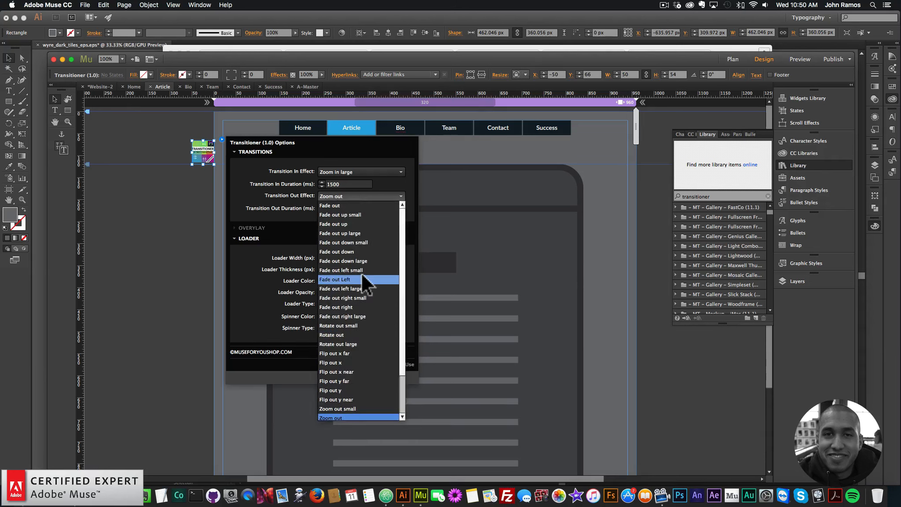
left_click(348, 223)
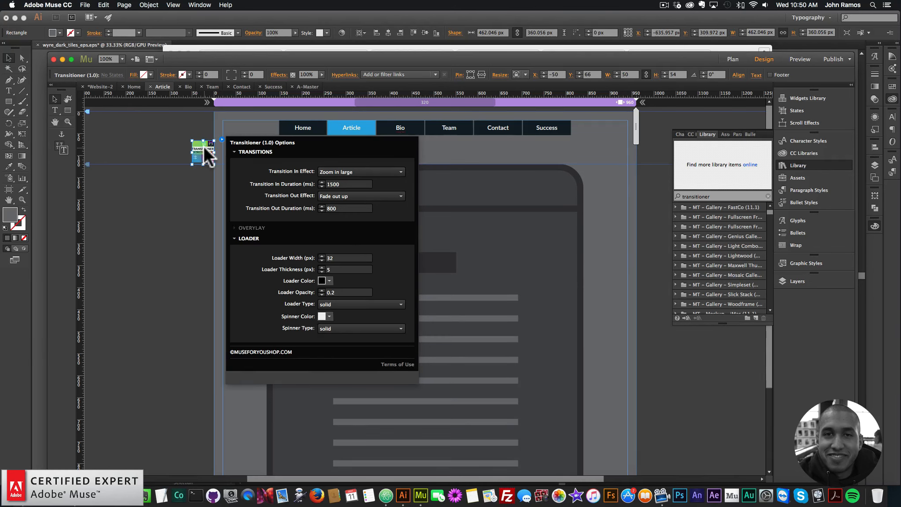
Copy the Article page's Transitioner widget onto the Bio page and place it just outside the page's left edge.
left_click(203, 146)
key("super+c")
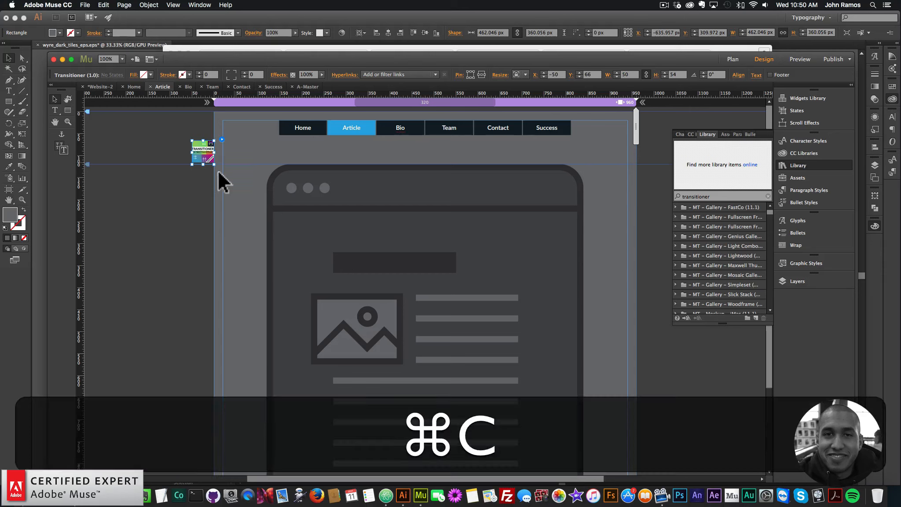
left_click(733, 59)
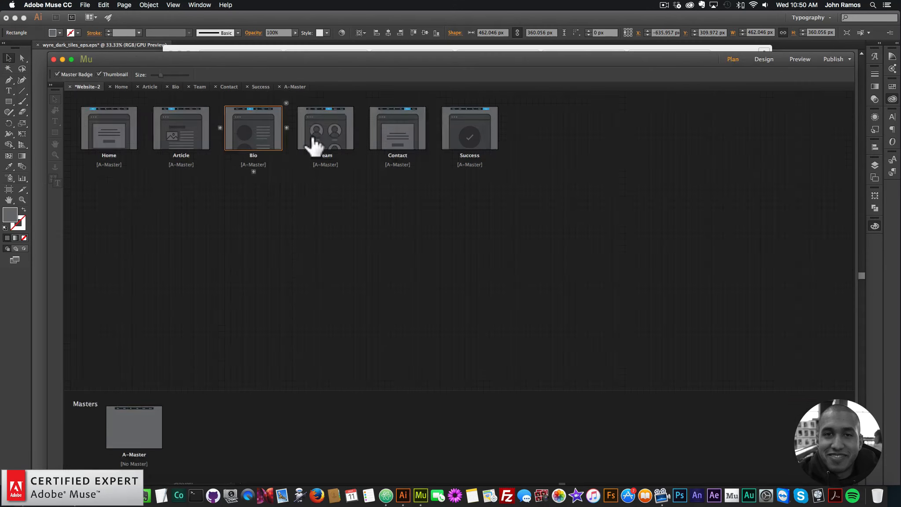
double_click(253, 128)
key("super+v")
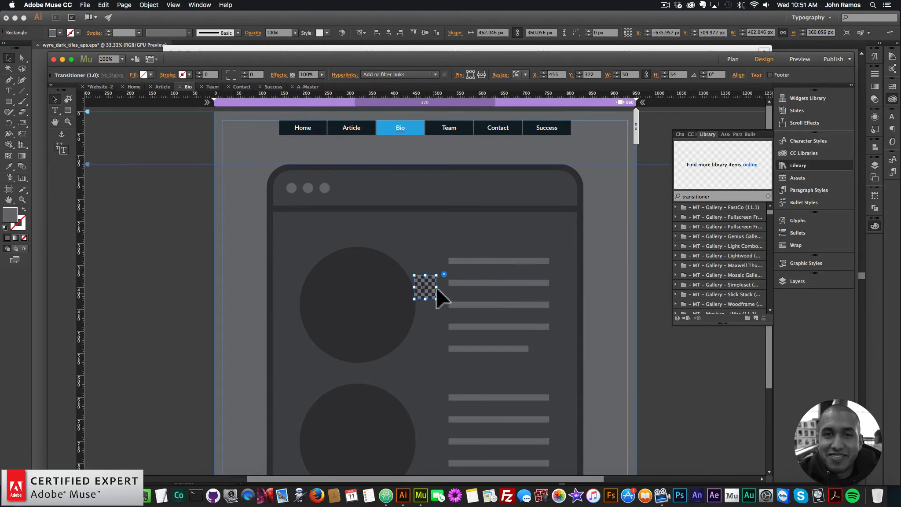
left_click_drag(423, 291, 200, 153)
Set the Bio page widget's Transition In Effect to Flip in y and its Transition Out Effect to Fade out right.
left_click(222, 140)
left_click(369, 172)
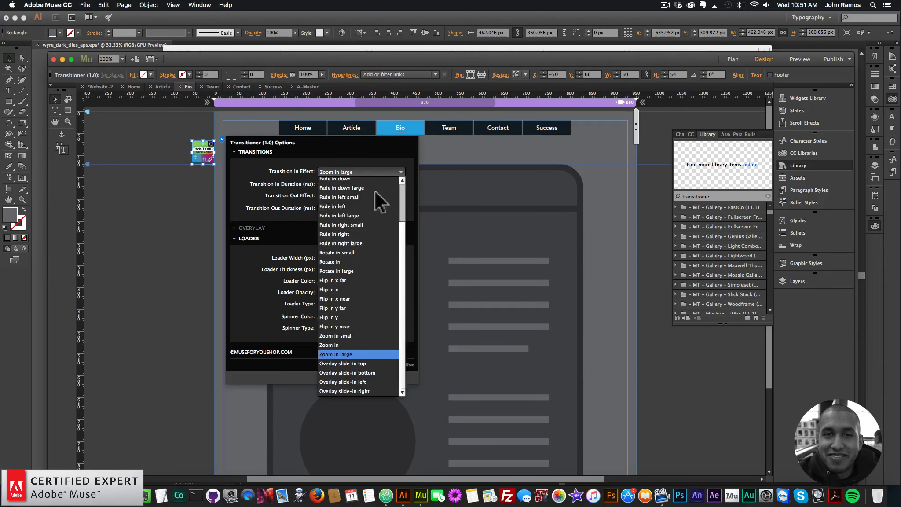
left_click(348, 280)
left_click(343, 170)
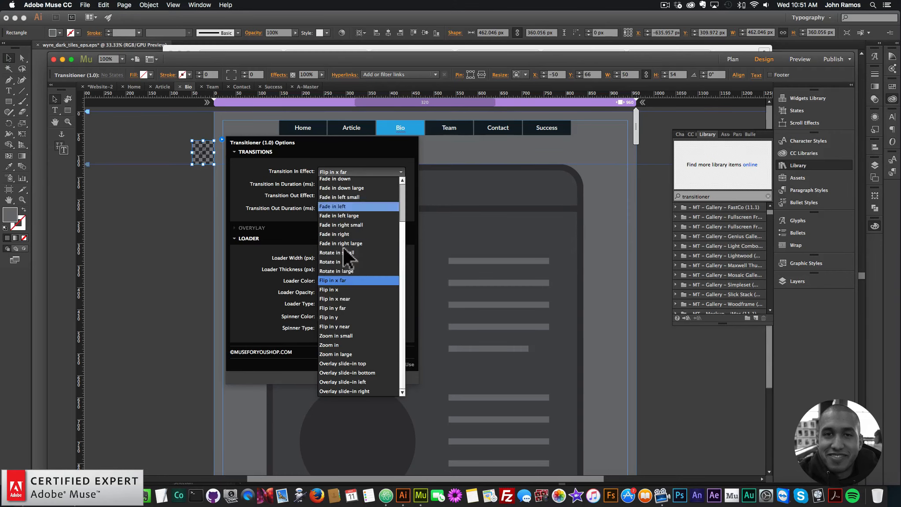
left_click(341, 316)
left_click(339, 196)
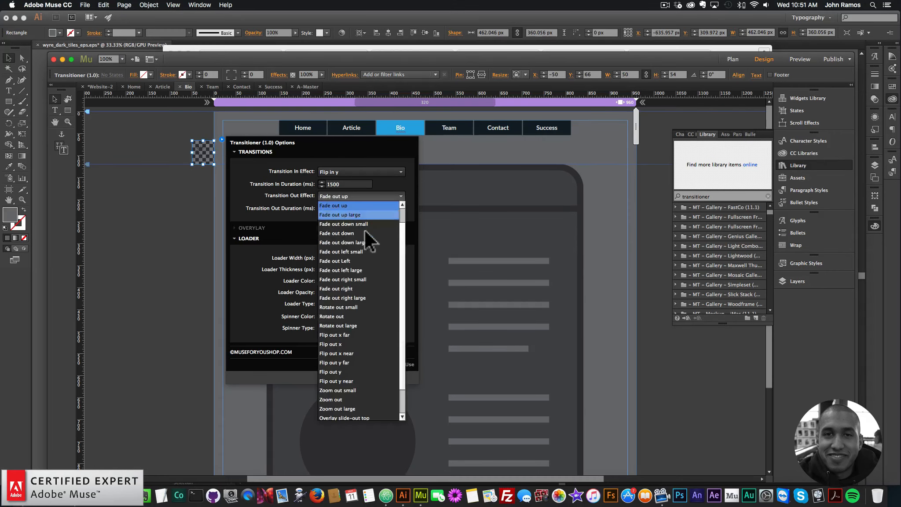
left_click(346, 288)
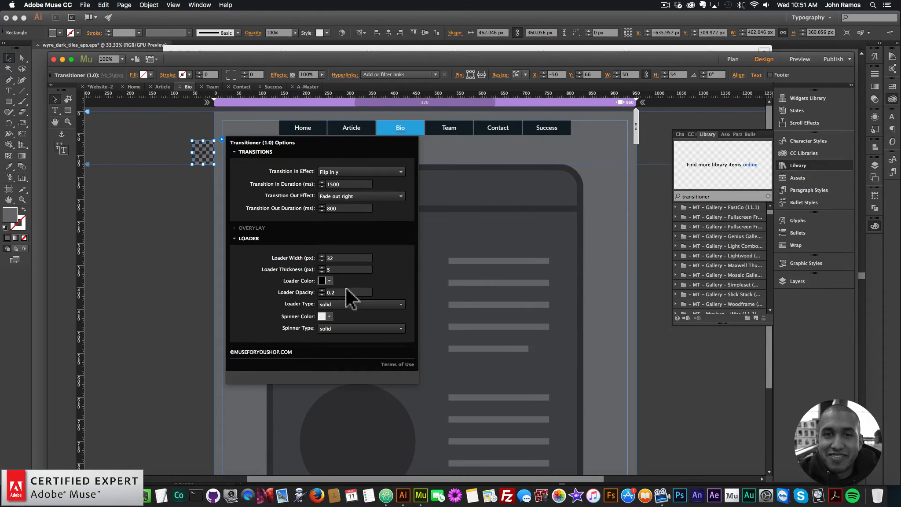
left_click(162, 225)
Preview the site in the browser and visit Article, Bio, Article again and Home to check each page's own transition.
left_click(733, 59)
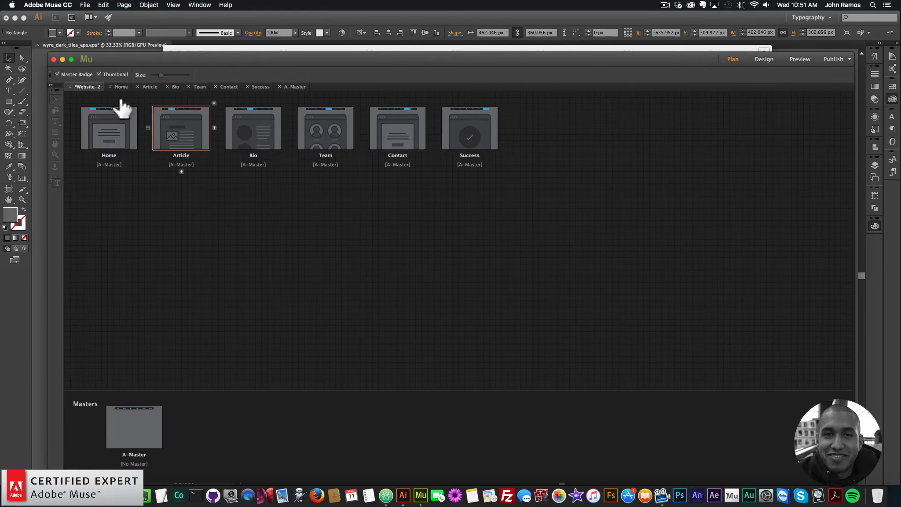
left_click(85, 5)
left_click(125, 153)
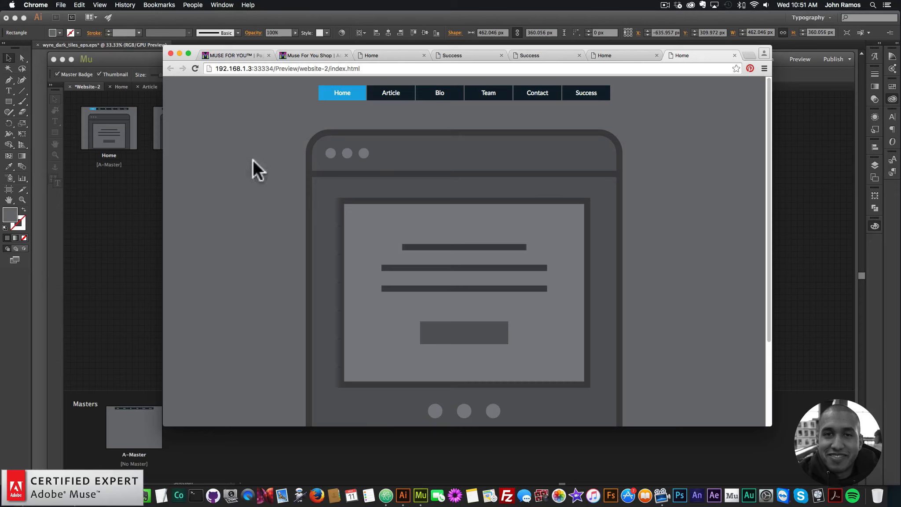
left_click(407, 94)
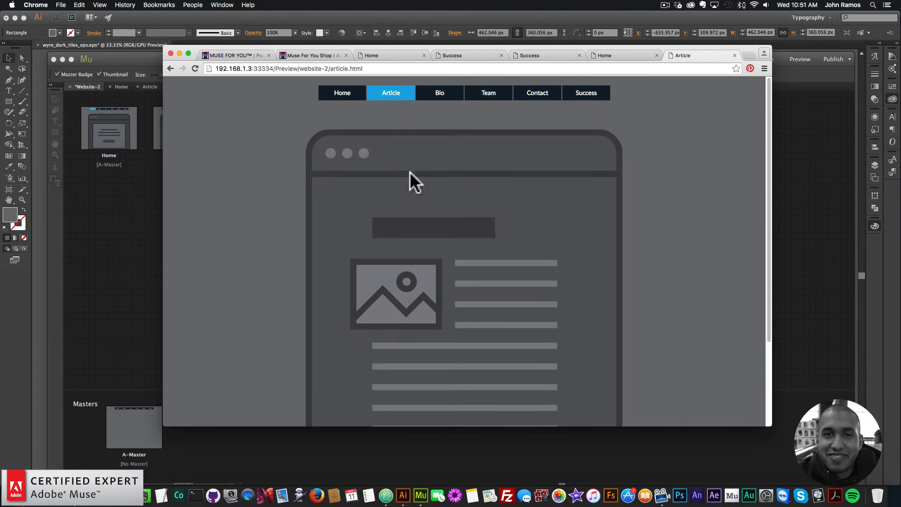
left_click(436, 93)
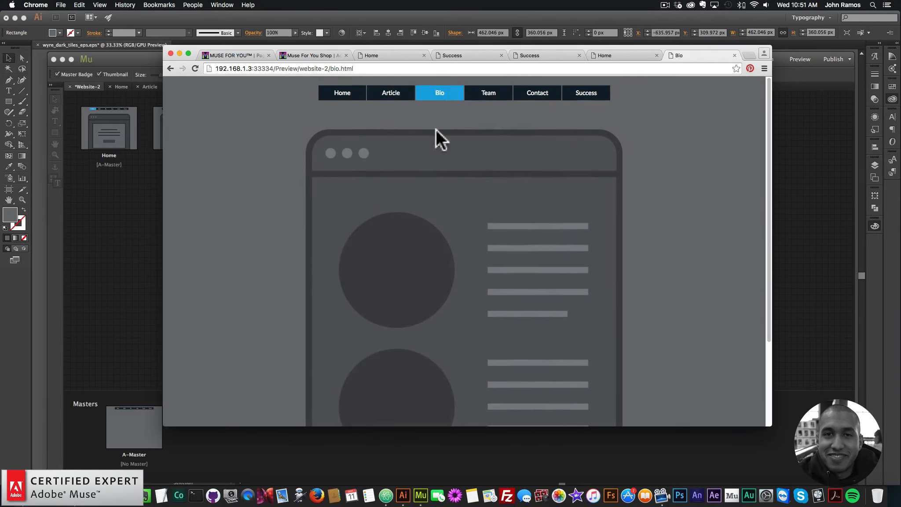
left_click(396, 96)
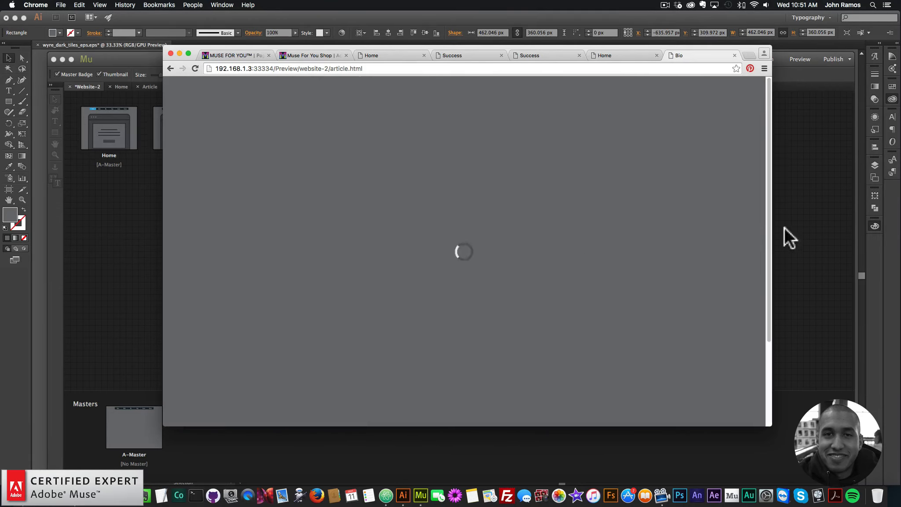
left_click(348, 96)
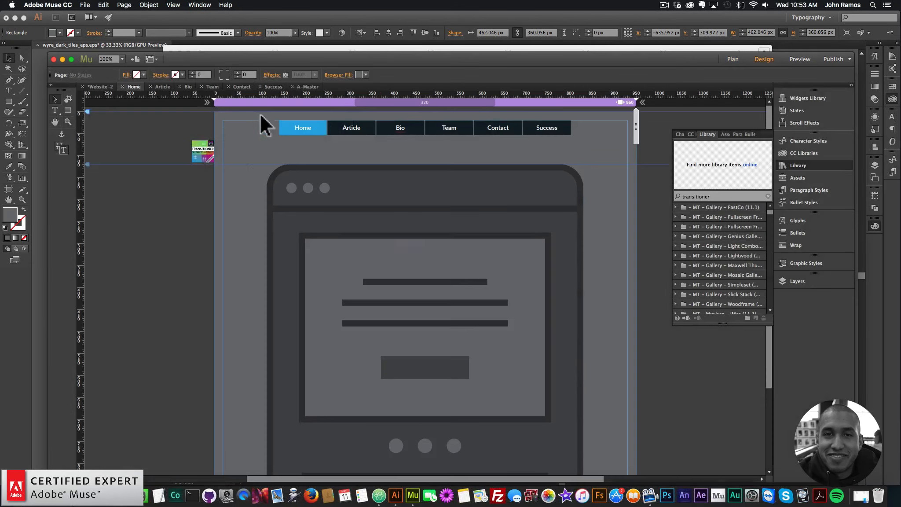
Change the Home page widget's Transition In Effect to Overlay slide-in top and its Transition Out Effect to Overlay slide-out bottom.
left_click(221, 139)
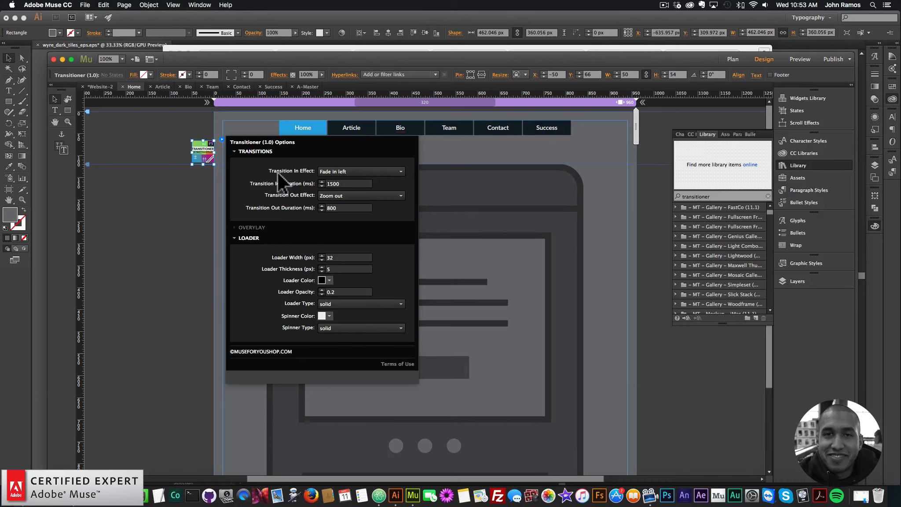
left_click(341, 171)
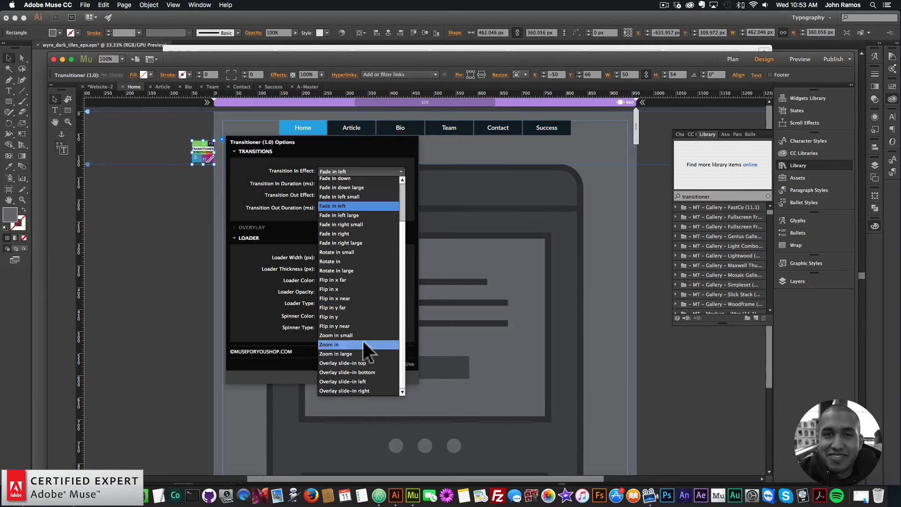
left_click(344, 363)
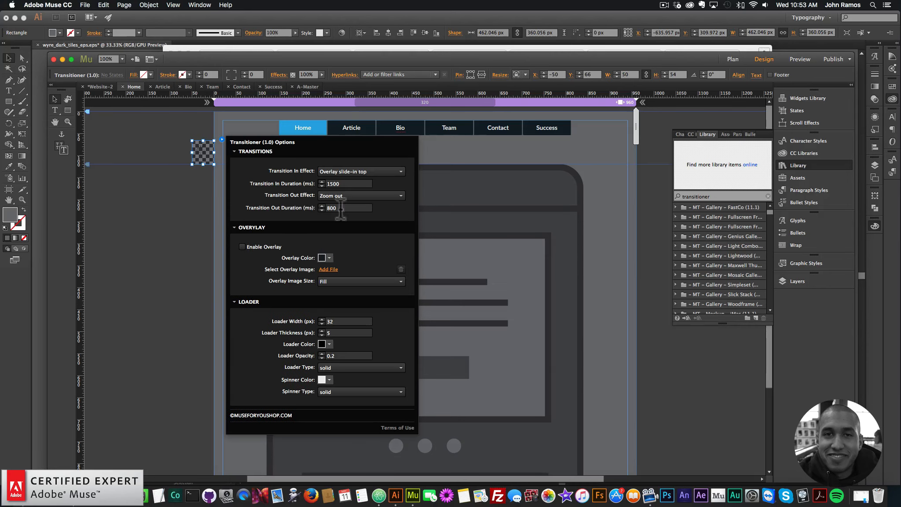
left_click(343, 194)
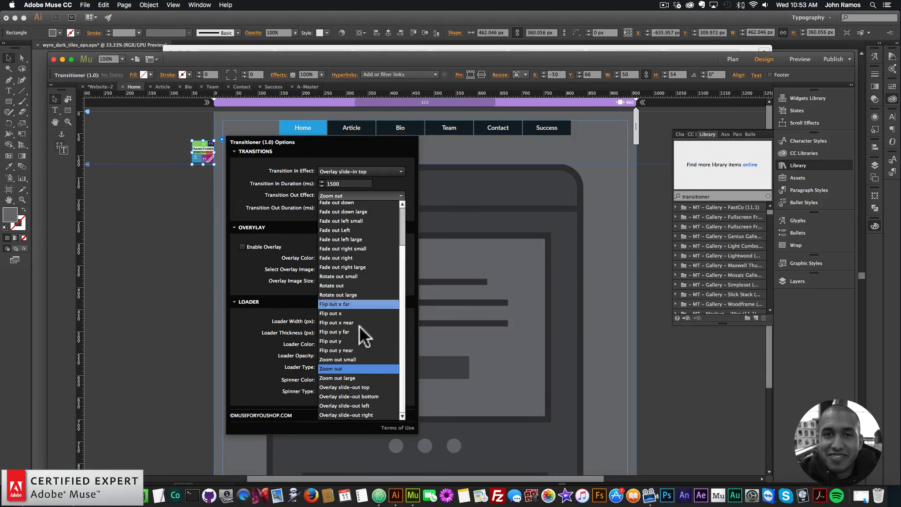
left_click(358, 396)
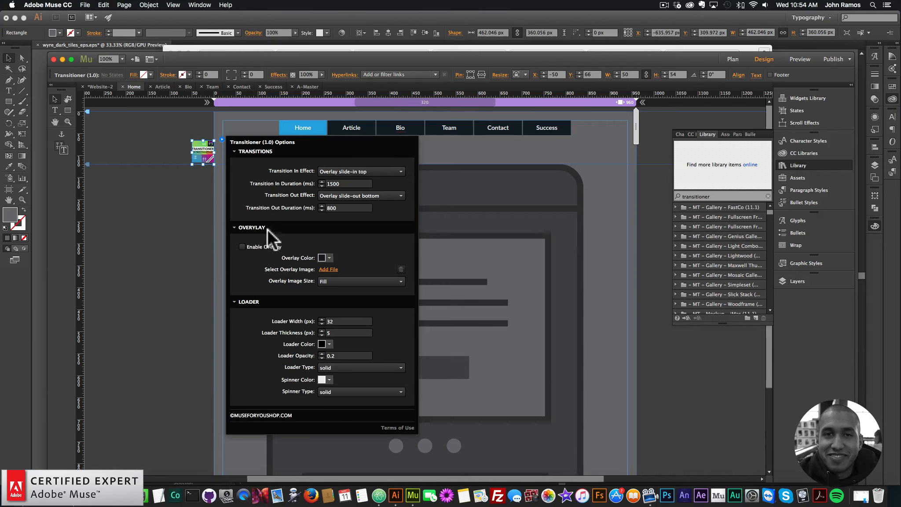
Enable the overlay in the Home page Transitioner widget's options.
left_click(242, 246)
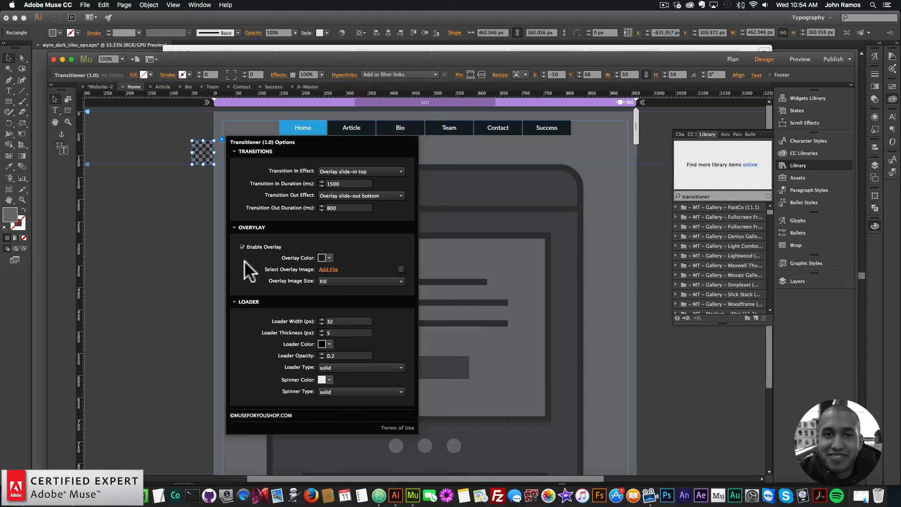
left_click(330, 258)
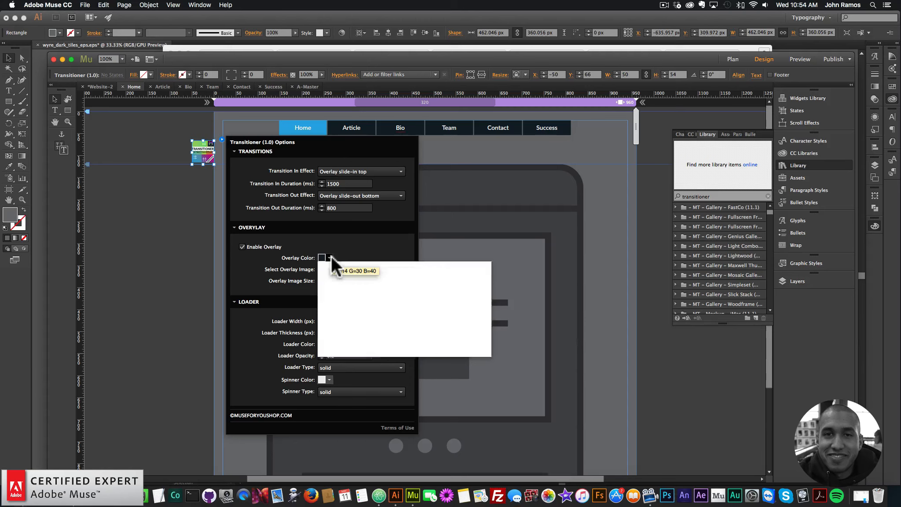
left_click(167, 241)
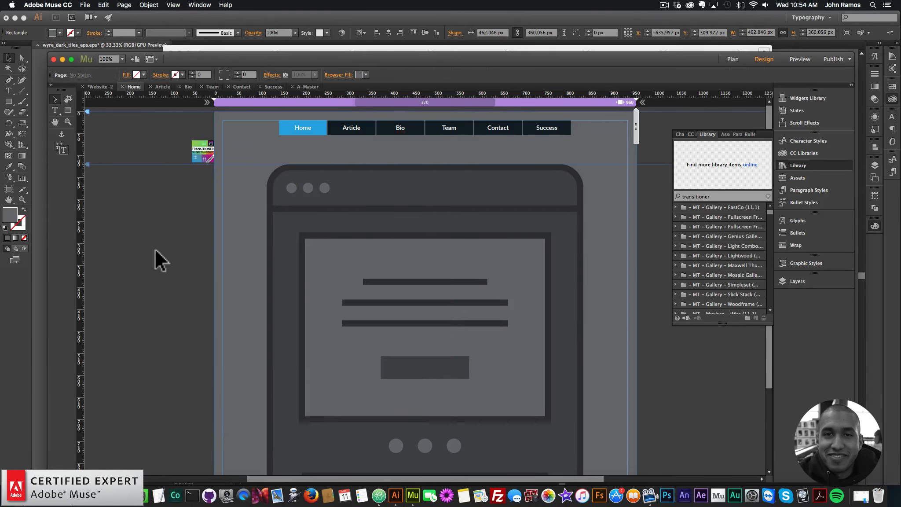
Preview the Home page in the browser and switch between Article and Home to check the overlay transition in its default colour.
left_click(85, 5)
left_click(118, 145)
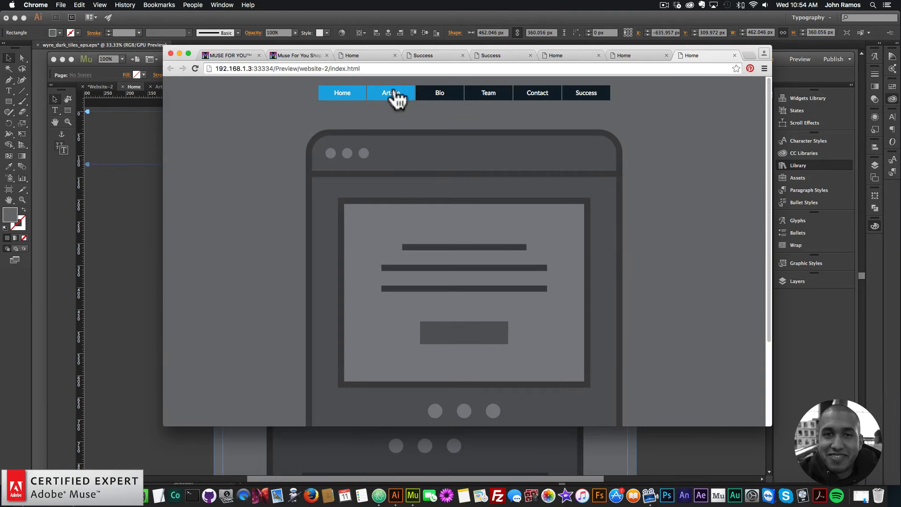
left_click(391, 95)
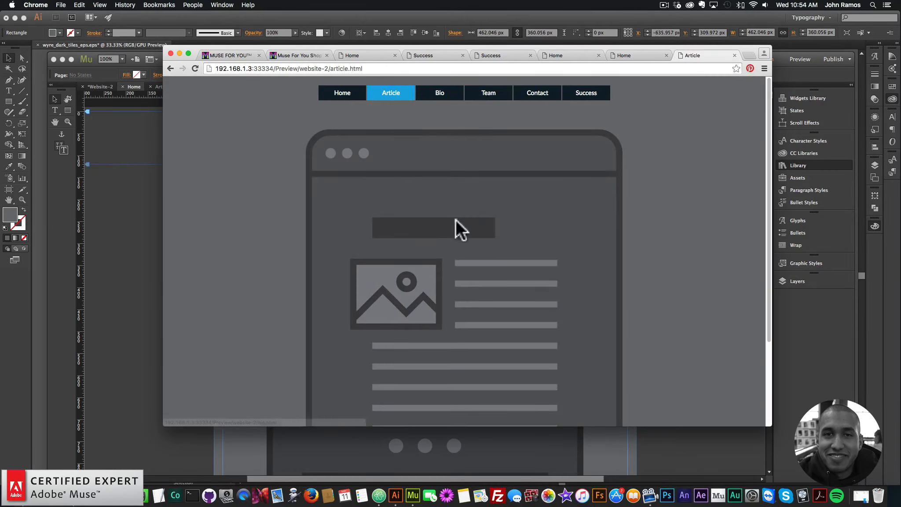
left_click(361, 96)
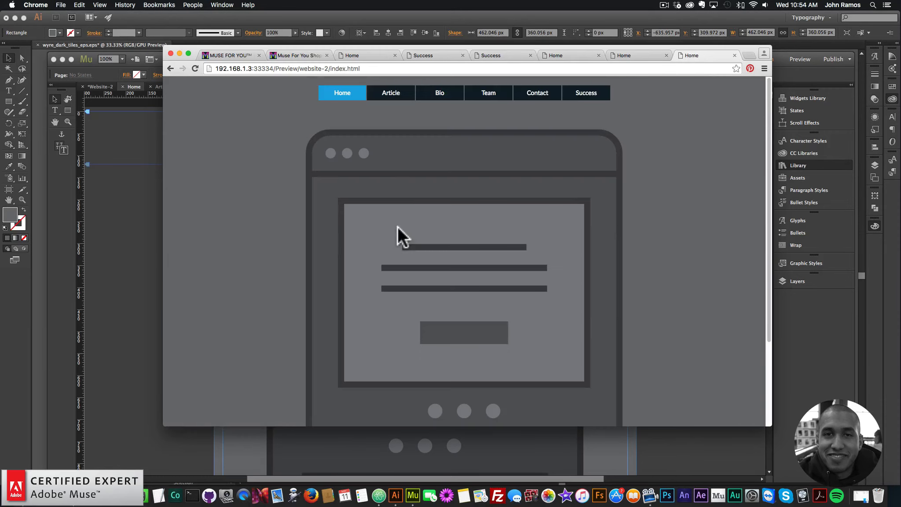
left_click(387, 95)
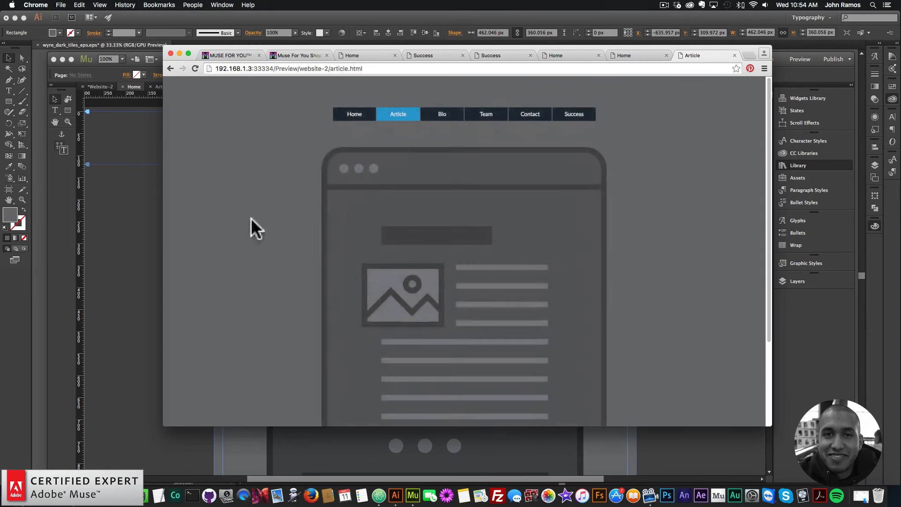
Back in Muse, set the Home page widget's Overlay Color to the light blue swatch.
key("super+Tab")
left_click(211, 145)
left_click(222, 140)
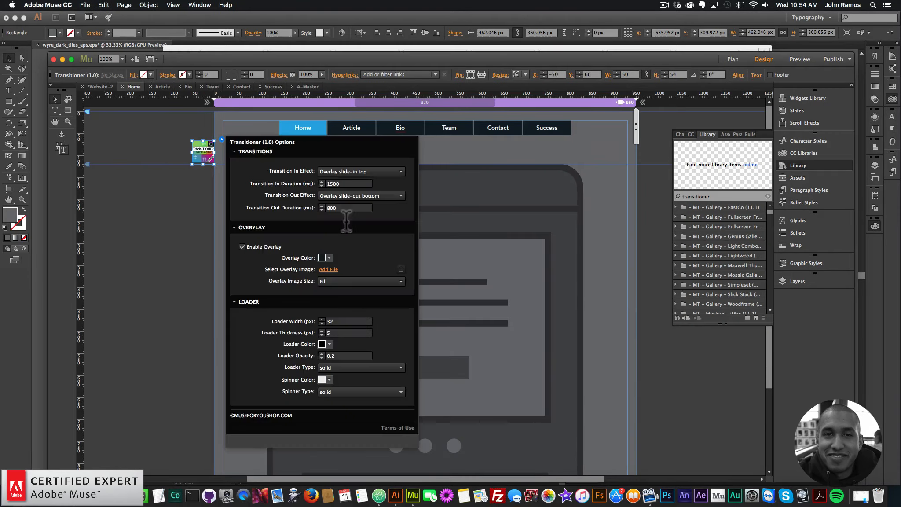
left_click(329, 257)
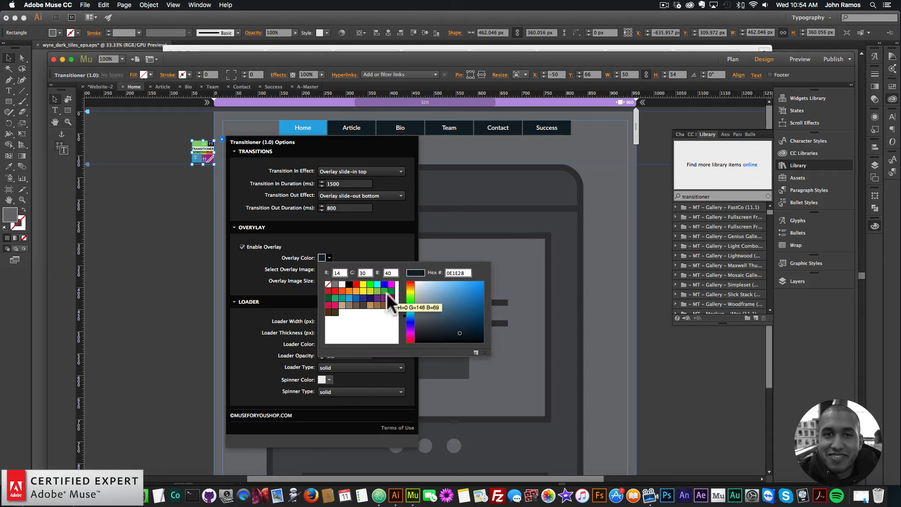
left_click(349, 296)
left_click(161, 238)
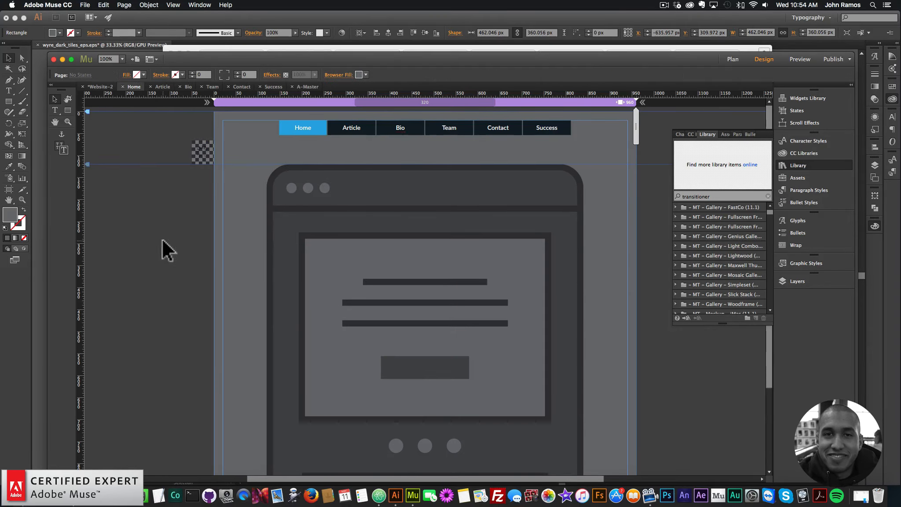
Preview the Home page in the browser again and go to Article to check the blue overlay transition.
left_click(85, 5)
left_click(121, 145)
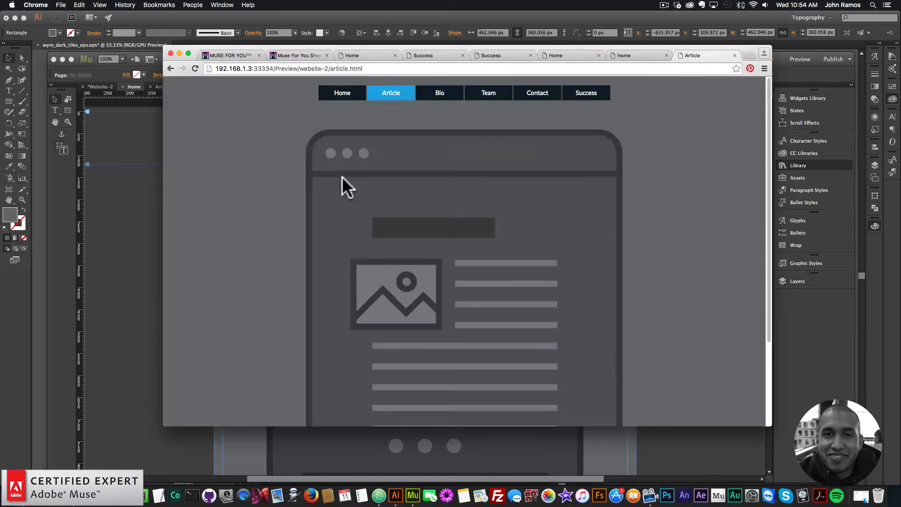
left_click(389, 95)
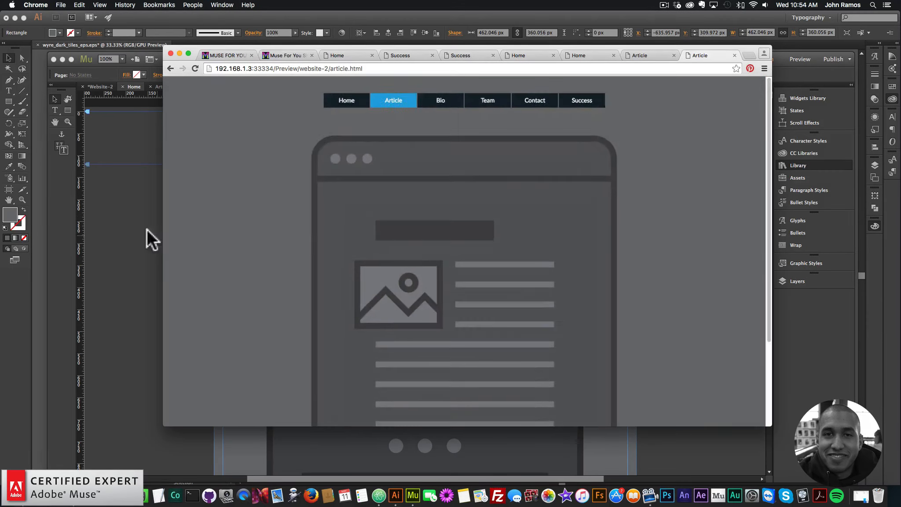
Return to Muse and add muse-for-you-background.png as the Home page widget's overlay image.
left_click(156, 233)
left_click(207, 156)
left_click(221, 139)
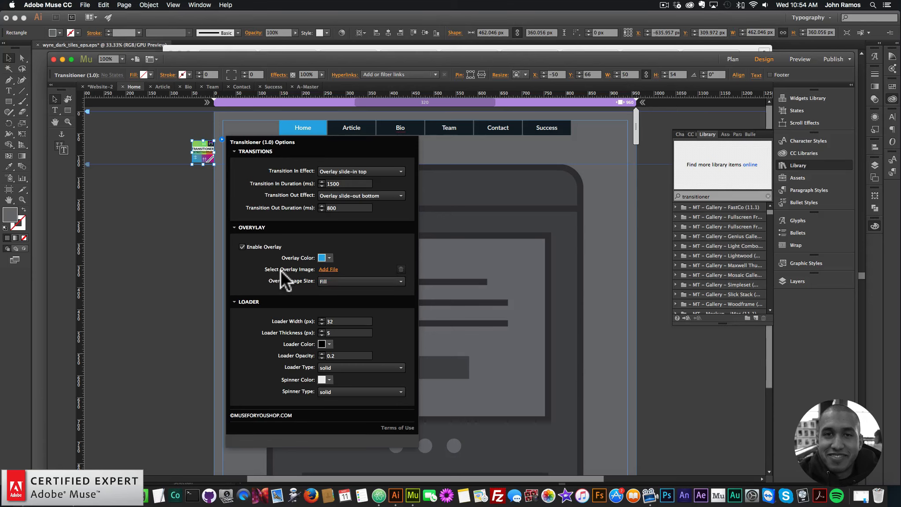
left_click(330, 270)
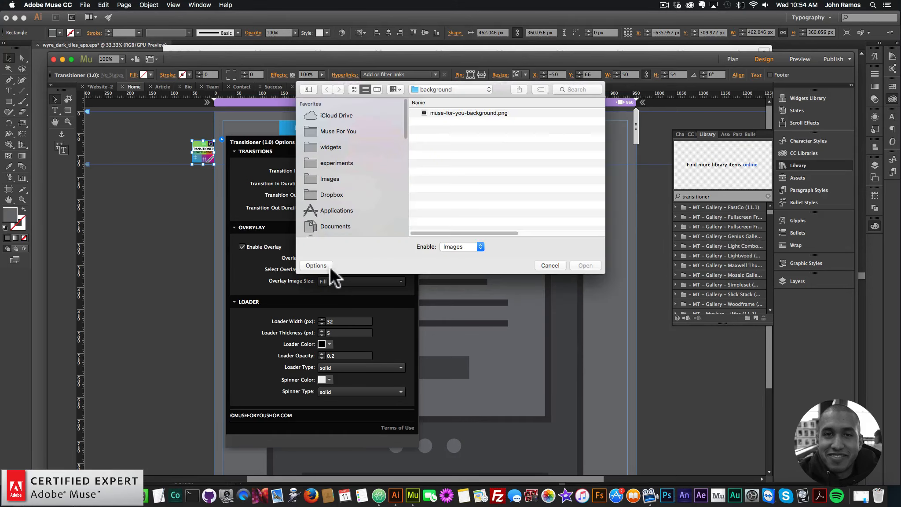
double_click(474, 112)
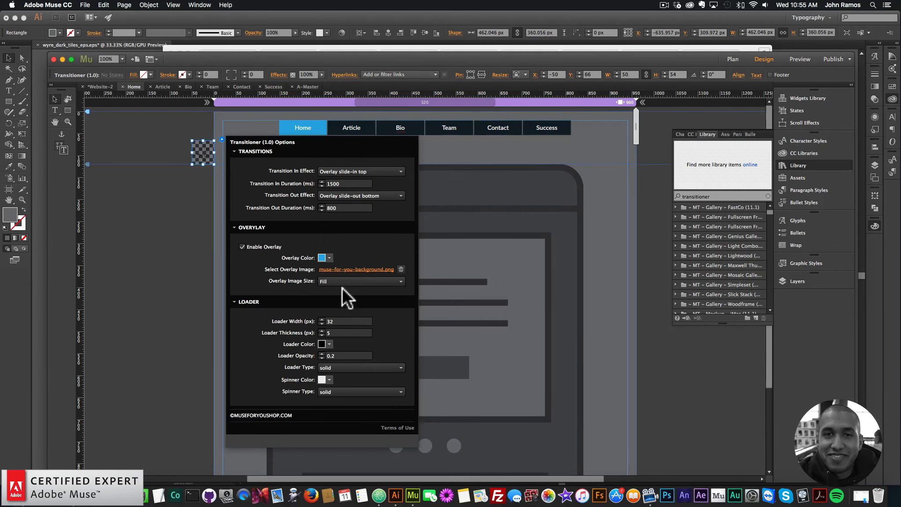
left_click(177, 222)
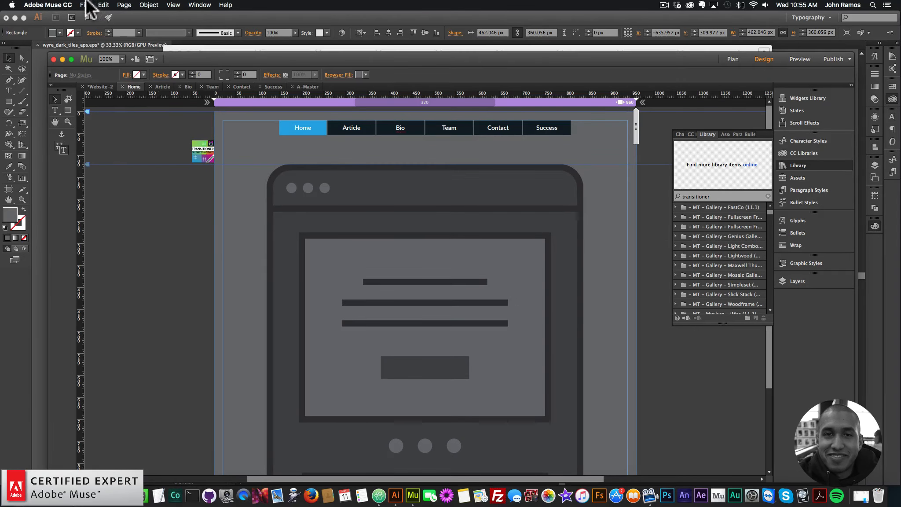
Preview the site in the browser and visit Article and Home to check the overlay image with the Fill size.
left_click(85, 5)
left_click(119, 153)
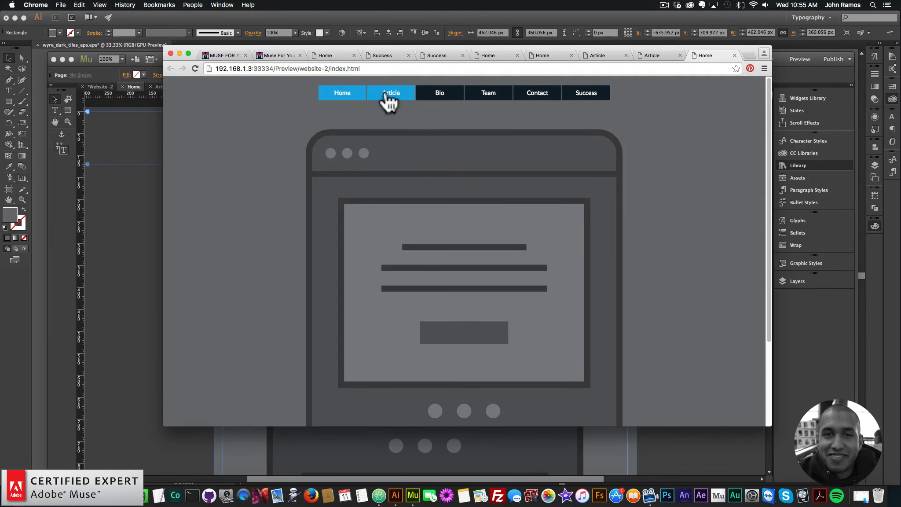
left_click(535, 170)
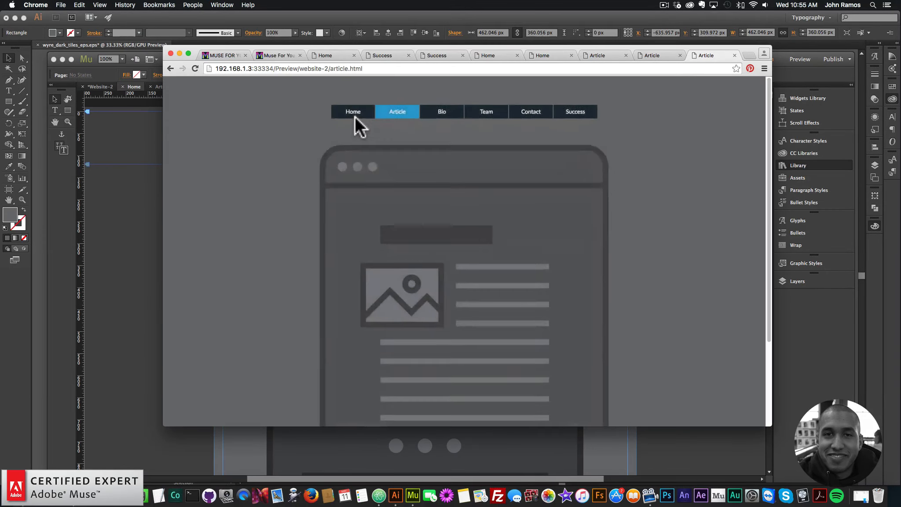
left_click(350, 100)
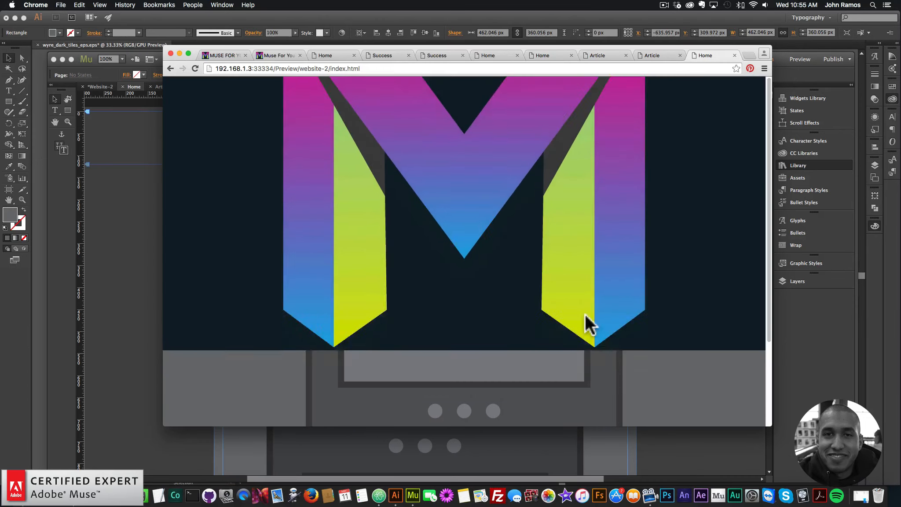
Back in Muse, set the Home page widget's Overlay Image Size to Cover.
left_click(159, 273)
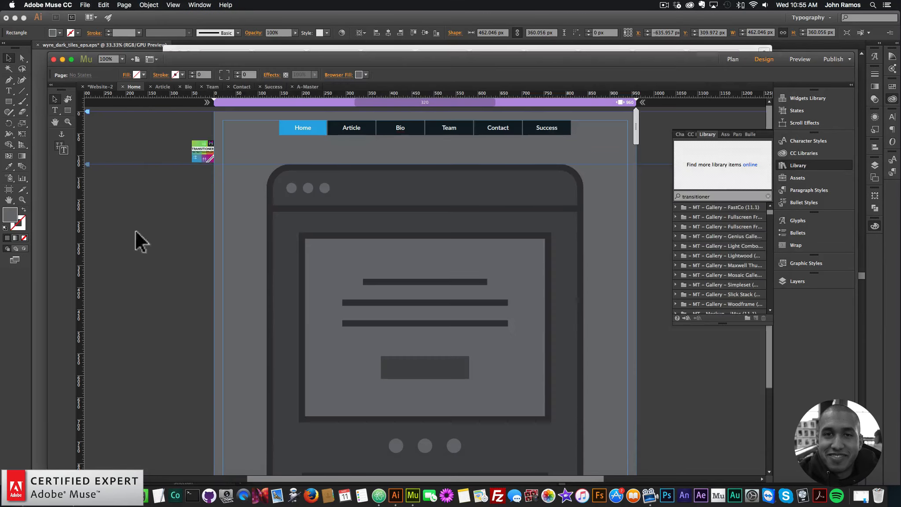
left_click(203, 147)
left_click(223, 139)
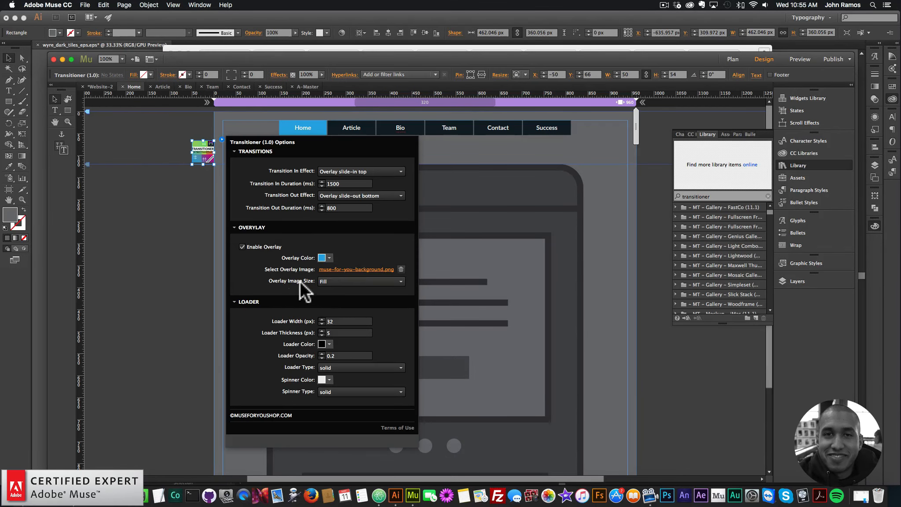
left_click(349, 281)
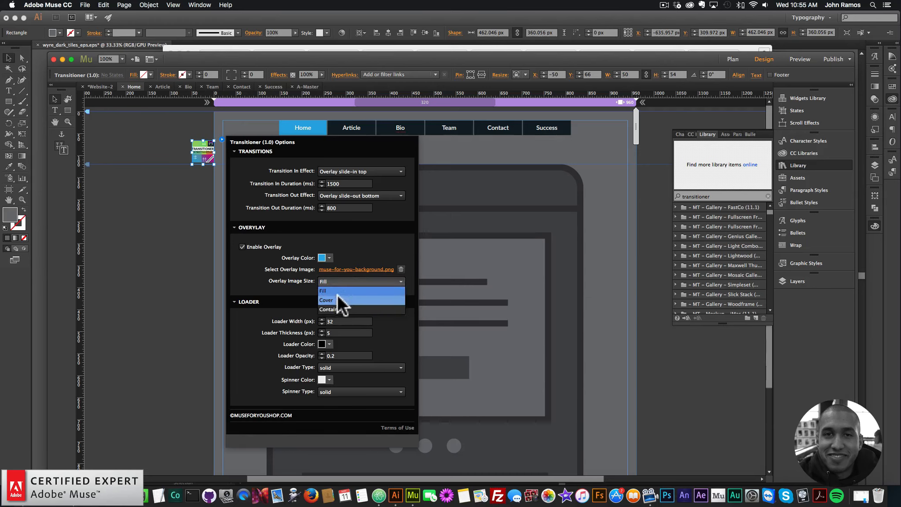
left_click(326, 299)
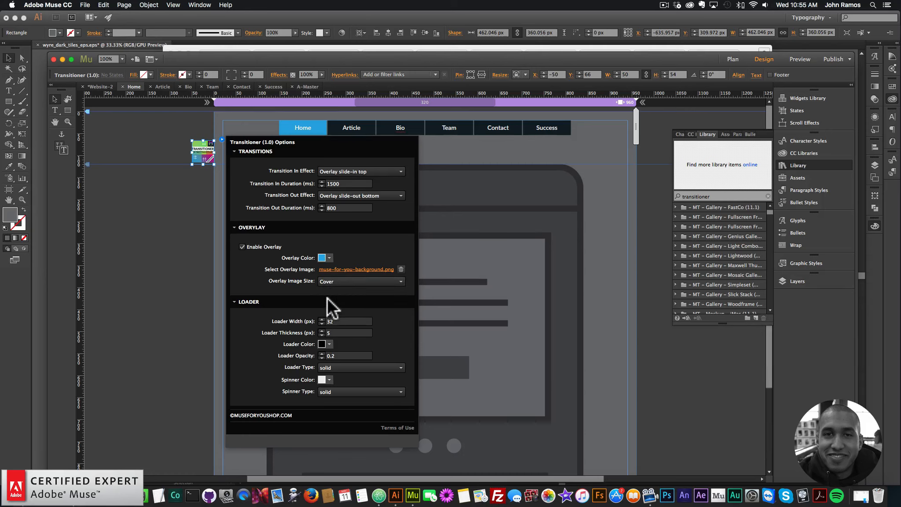
left_click(155, 216)
Preview the site in the browser and alternate between Article and Home to check the overlay image with the Cover size.
left_click(85, 5)
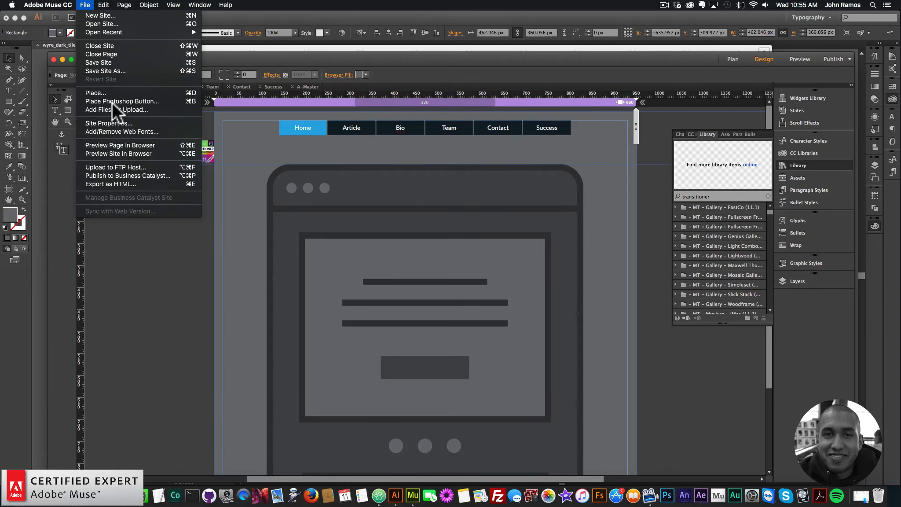
left_click(118, 154)
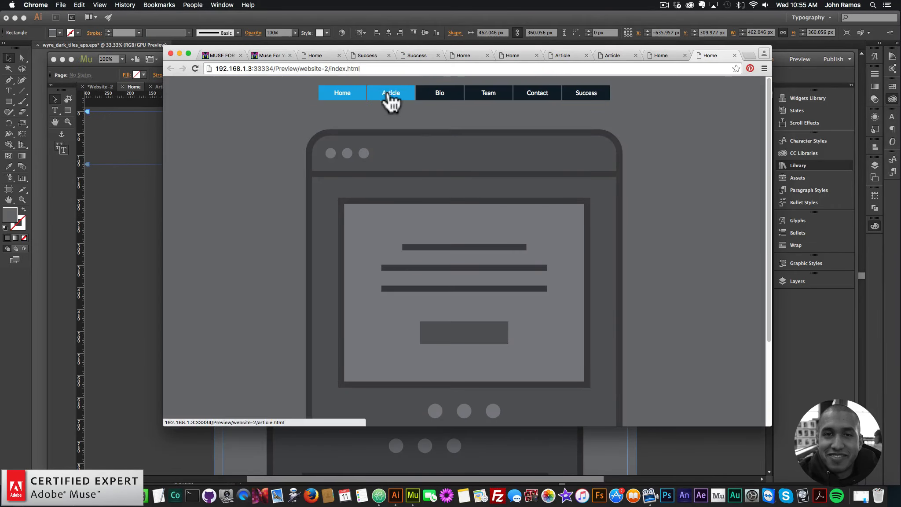
left_click(389, 94)
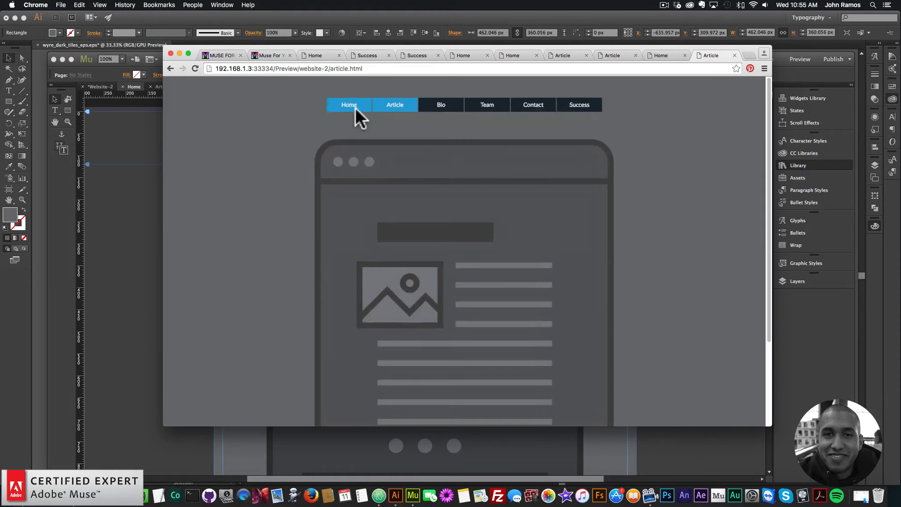
left_click(345, 98)
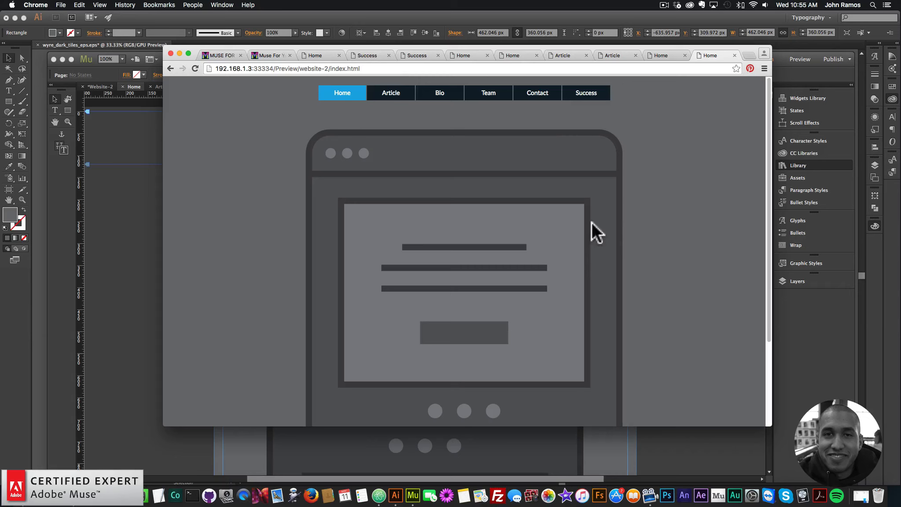
left_click(391, 94)
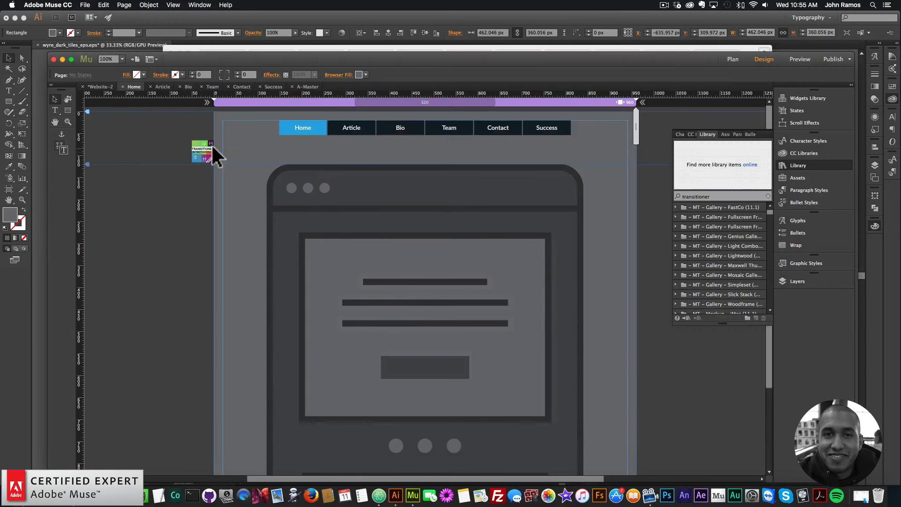
Set the Home page widget's Overlay Image Size to Contain.
mouse_move(212, 143)
left_mouse_down()
mouse_move(217, 136)
mouse_move(212, 145)
left_mouse_up()
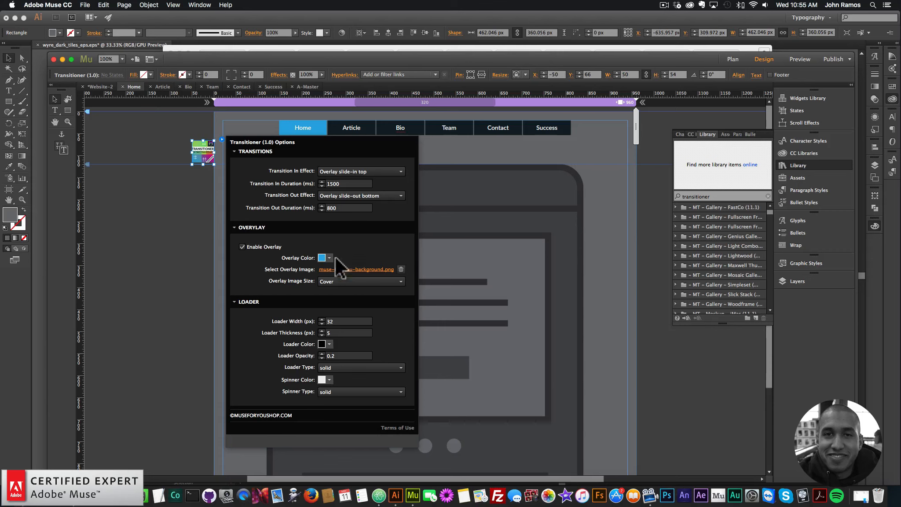
left_click(330, 280)
left_click(330, 307)
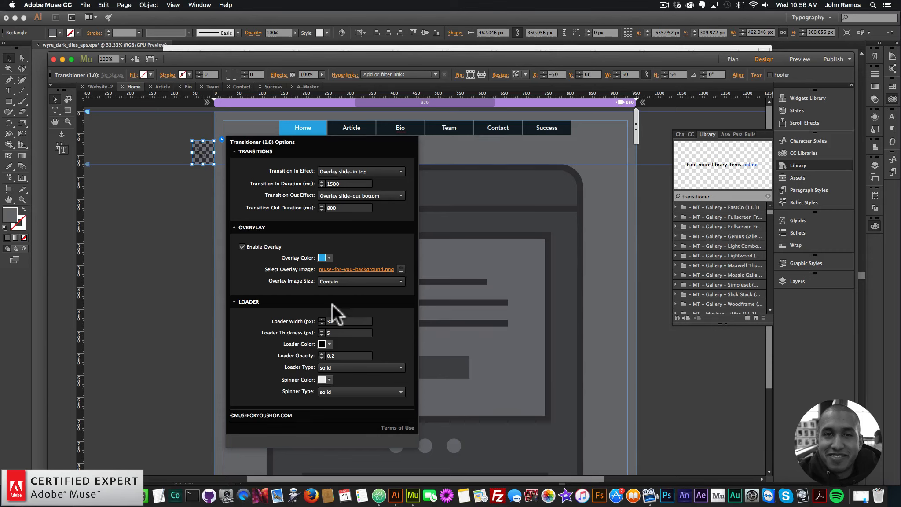
left_click(184, 216)
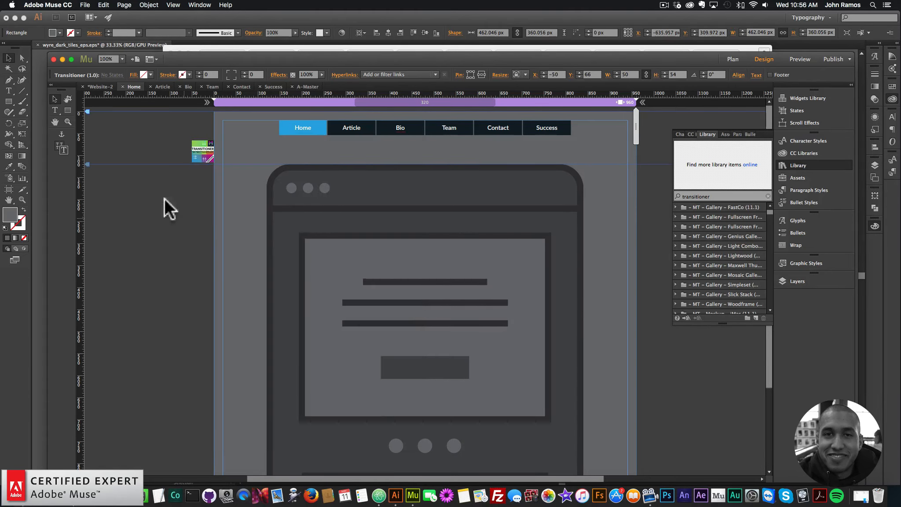
Preview the site in the browser and alternate between Article and Home to check the overlay image with the Contain size.
left_click(86, 5)
left_click(120, 151)
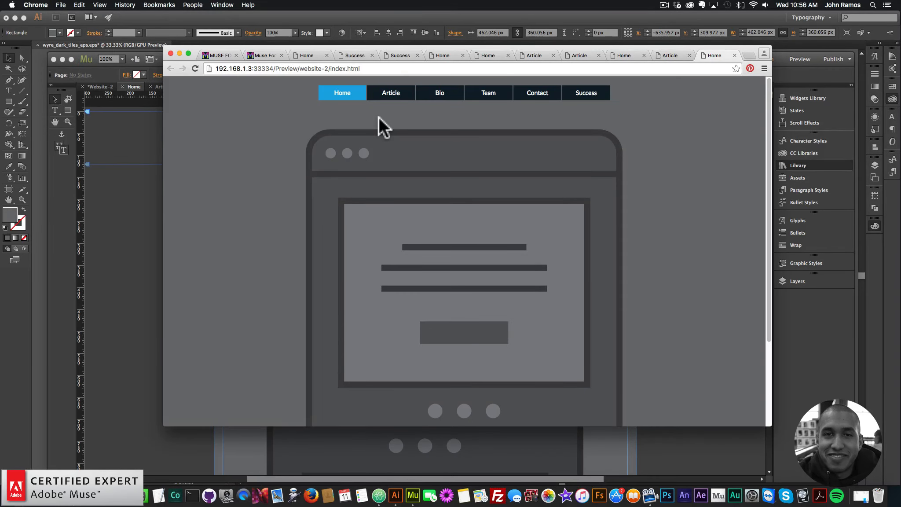
left_click(389, 94)
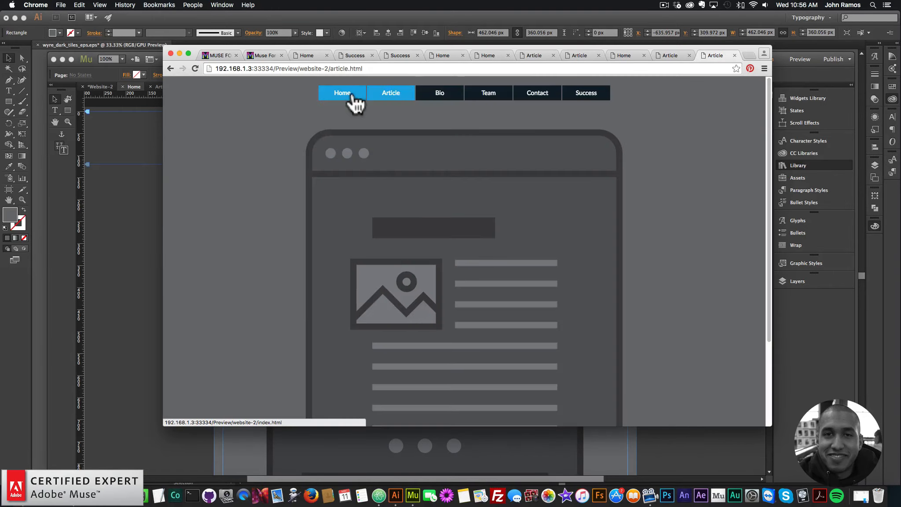
left_click(353, 94)
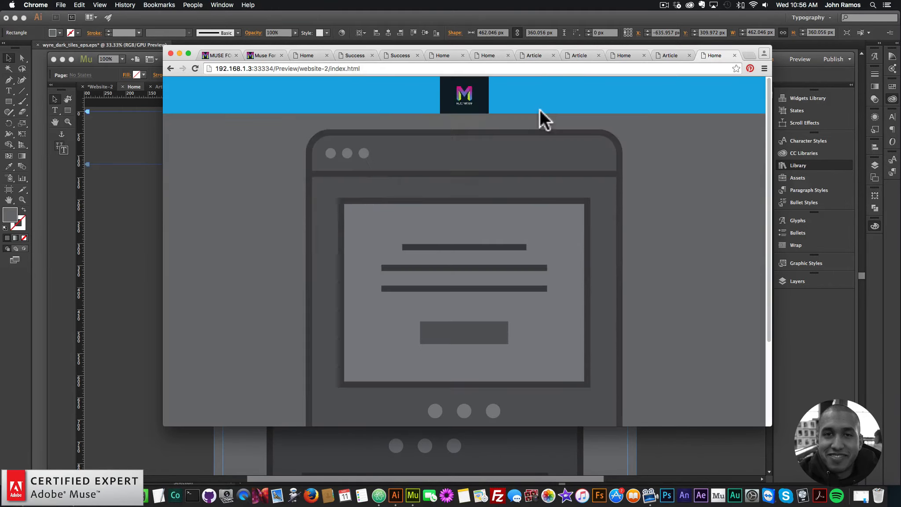
left_click(388, 93)
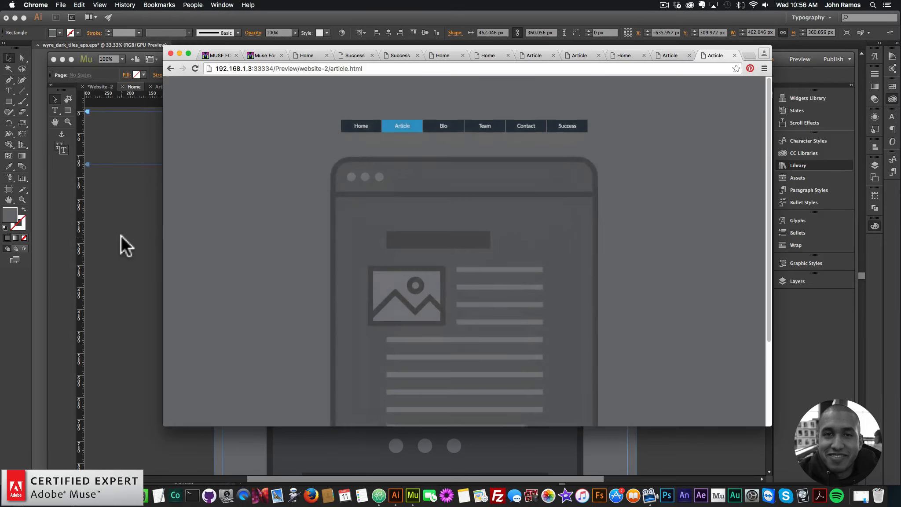
Back in Muse, copy hex code 0E1E28 by applying the dark navy library colour to the page and browser fills, and undo the fills.
left_click(120, 235)
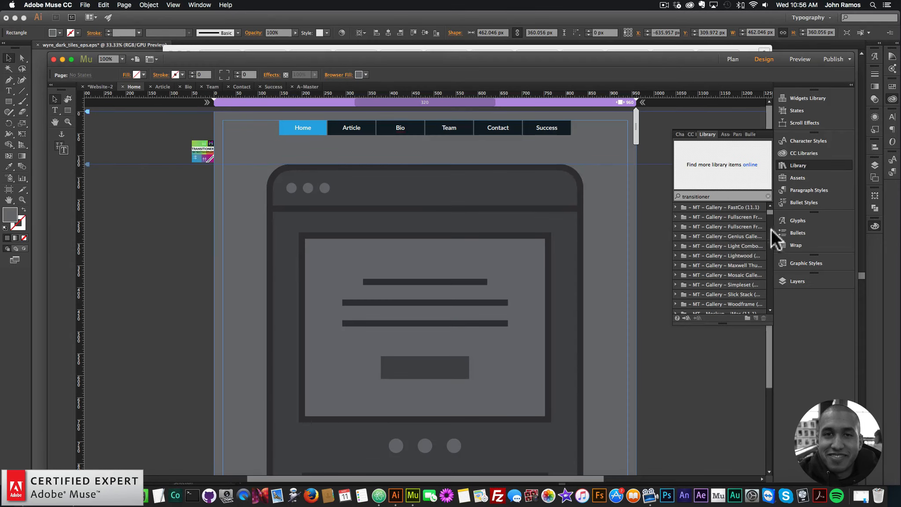
left_click(805, 153)
left_click(726, 228)
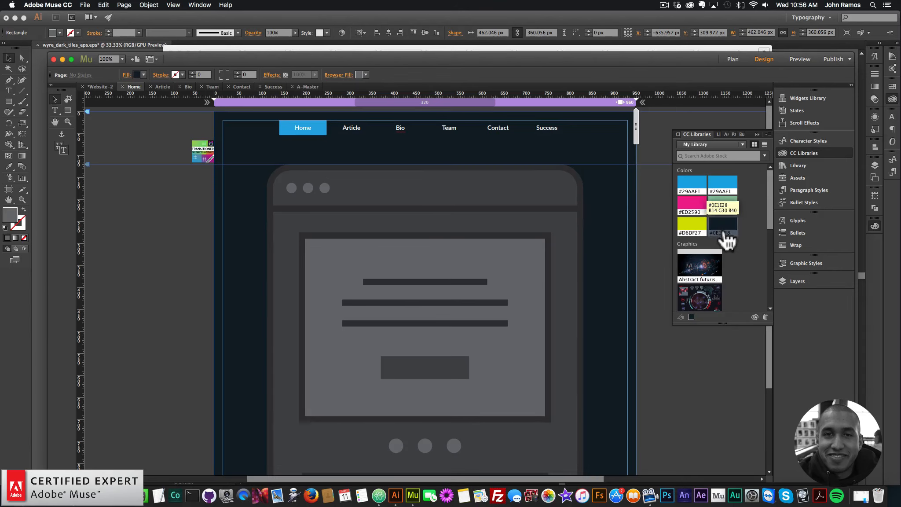
left_click(359, 74)
left_click(366, 100)
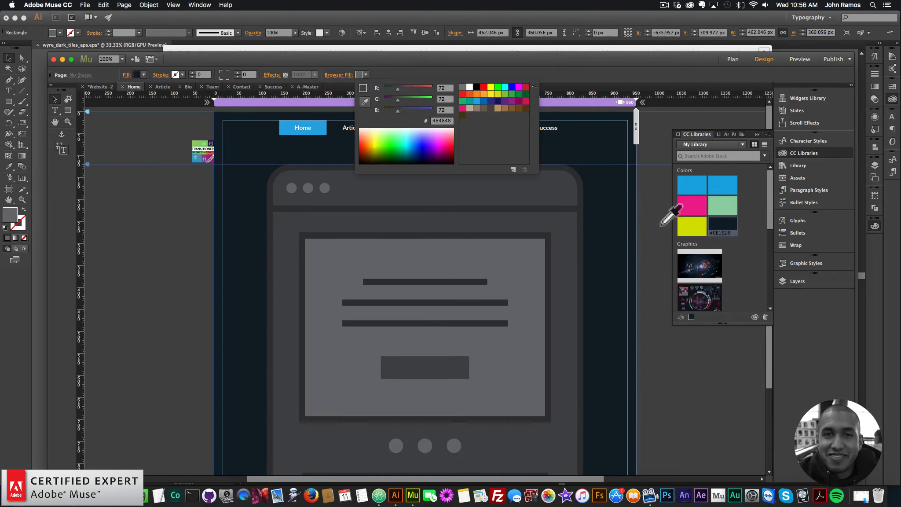
left_click(634, 227)
key("cmd+c")
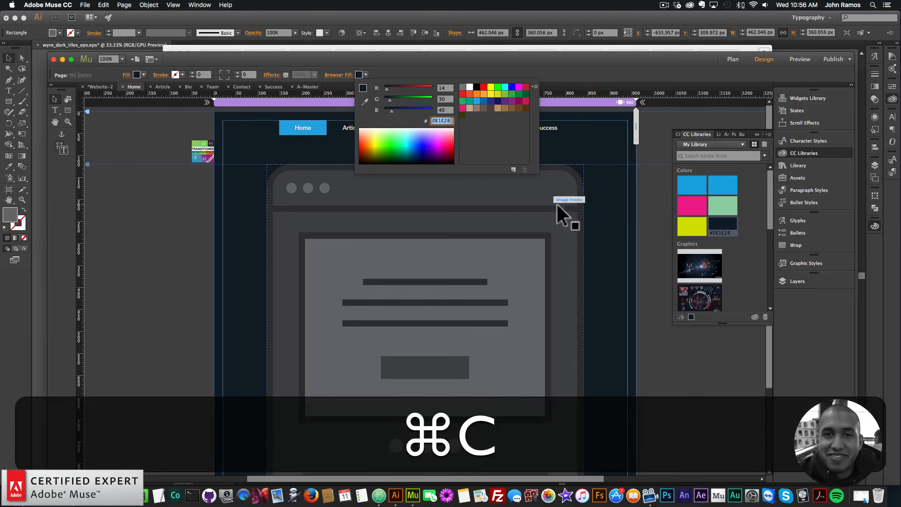
left_click(590, 210)
key("cmd+z")
key("cmd+z")
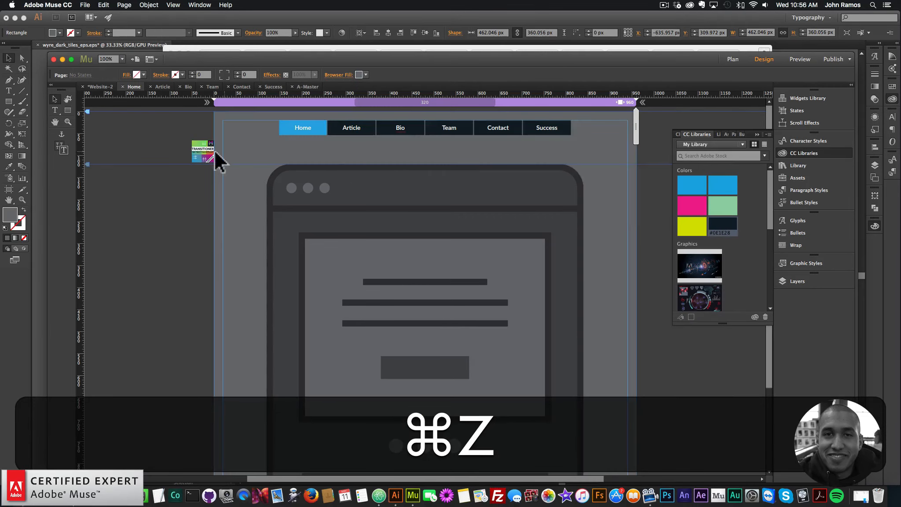
Set the Home page Transitioner widget's Overlay Color to the copied hex value 0E1E28.
left_click(213, 146)
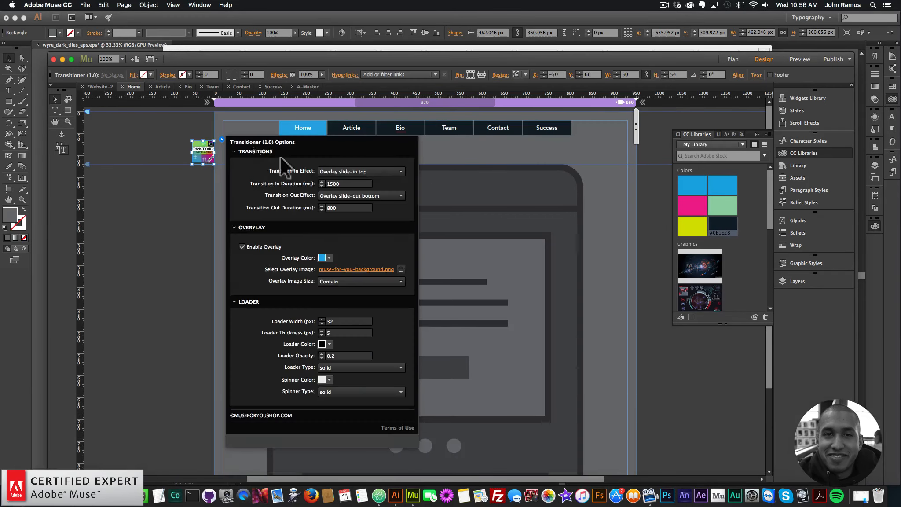
left_click(330, 258)
double_click(457, 273)
key("cmd+v")
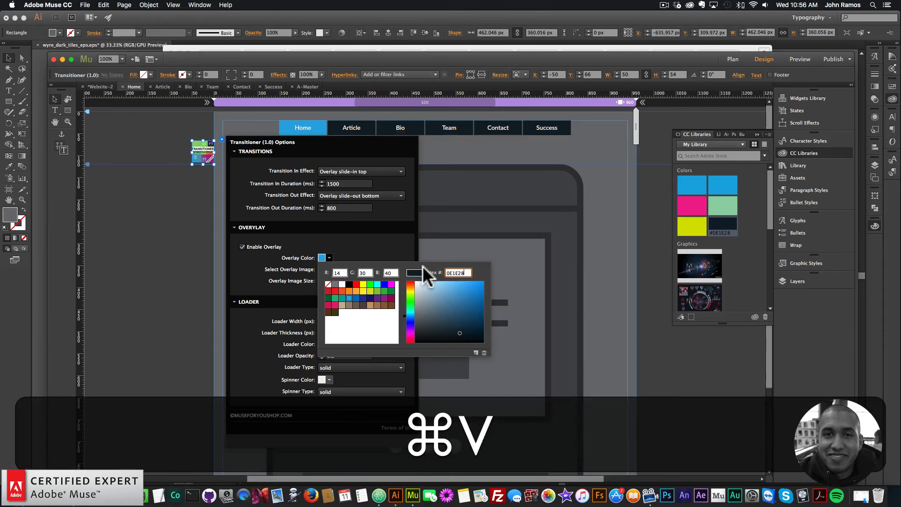
key("cmd+Return")
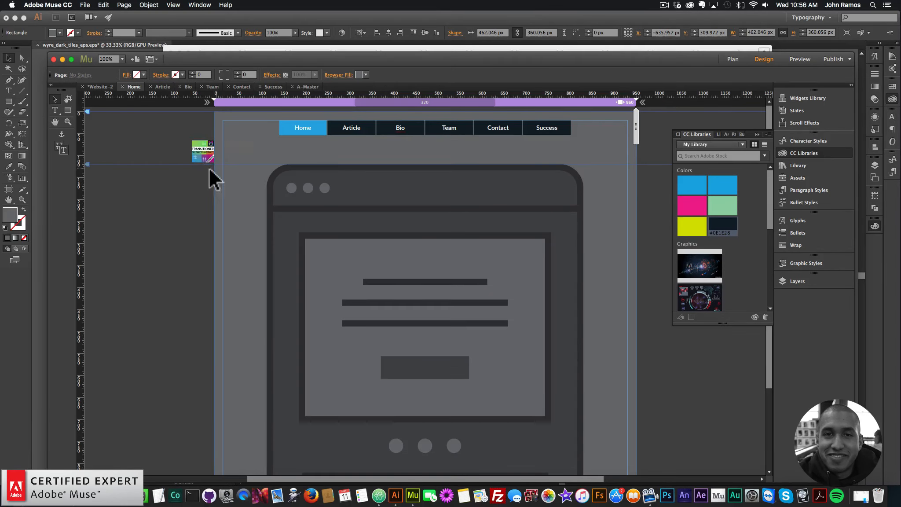
Preview the site in the browser and alternate between Article and Home to check the overlay image on the dark navy colour.
left_click(85, 5)
left_click(116, 152)
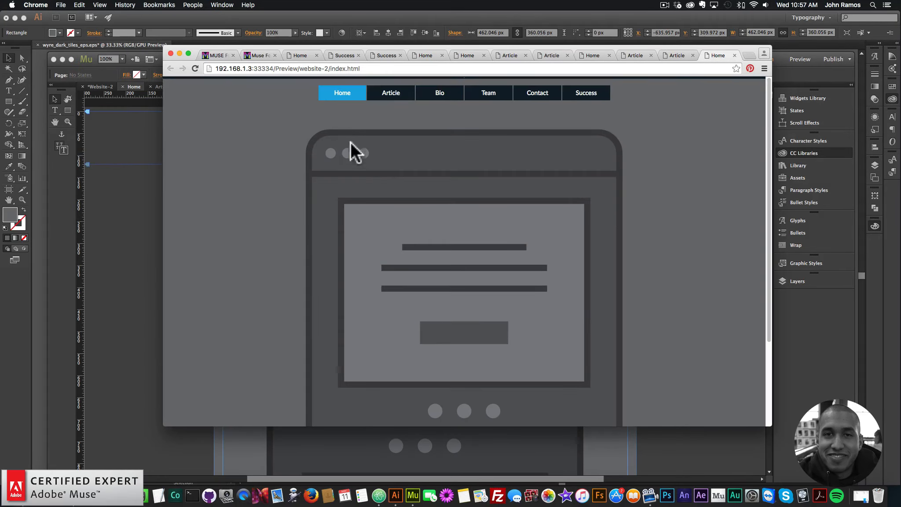
left_click(381, 96)
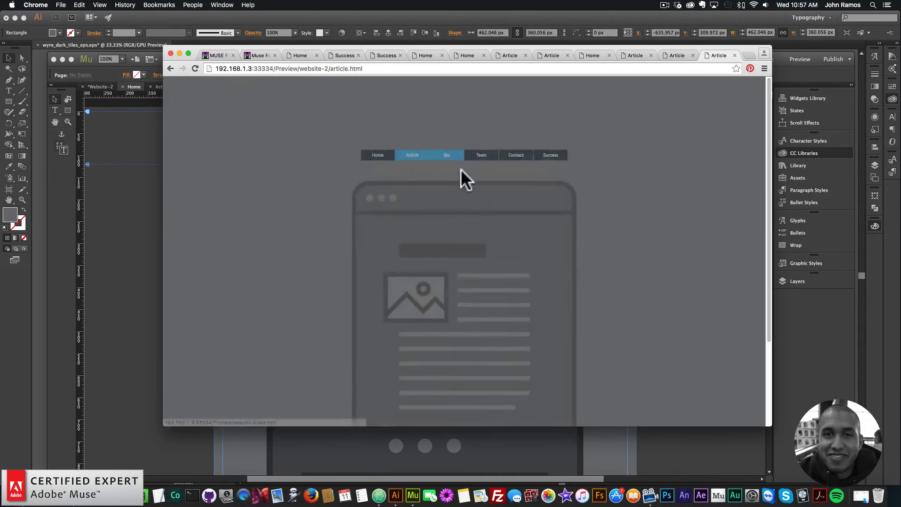
left_click(345, 99)
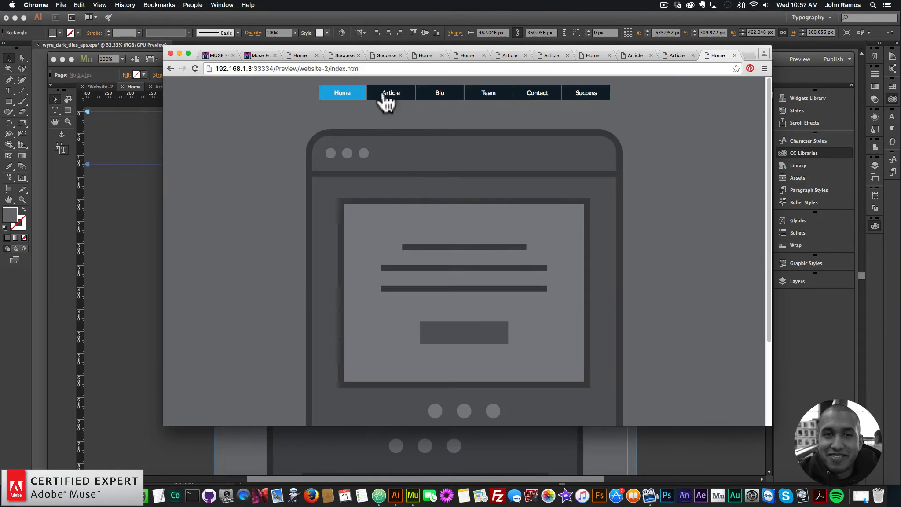
left_click(381, 96)
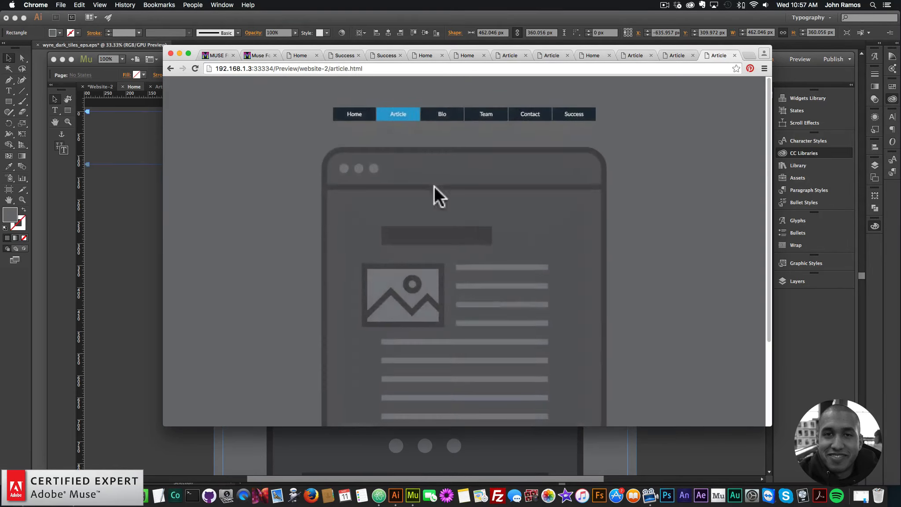
left_click(349, 96)
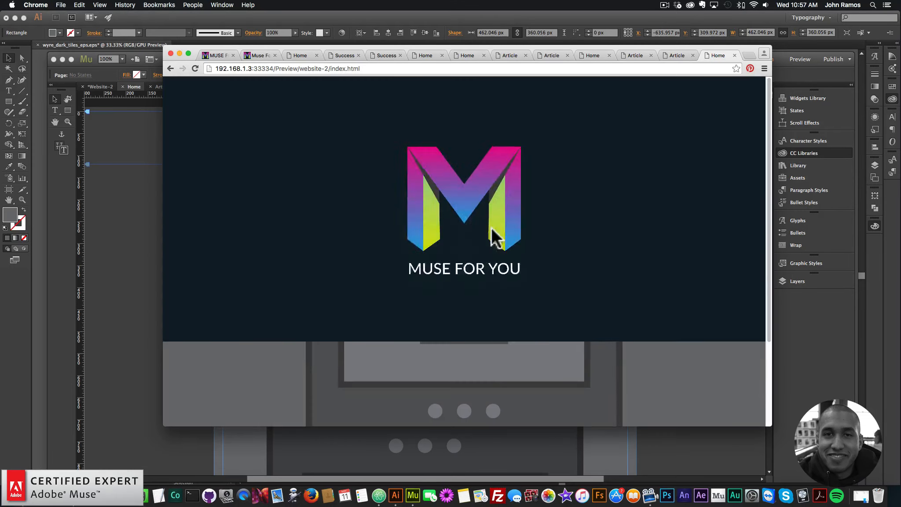
Back in Muse, copy the Home page's Transitioner widget and delete the Article page's own widget.
left_click(141, 220)
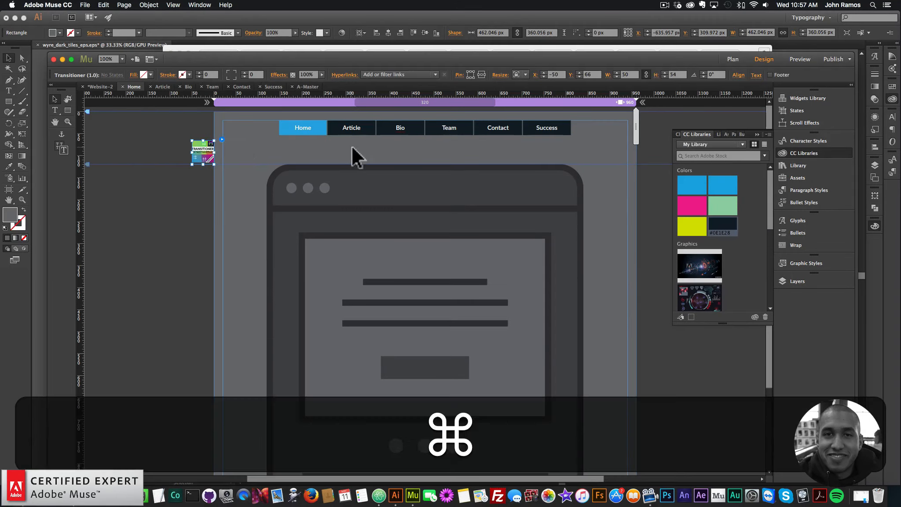
key("super+c")
left_click(733, 58)
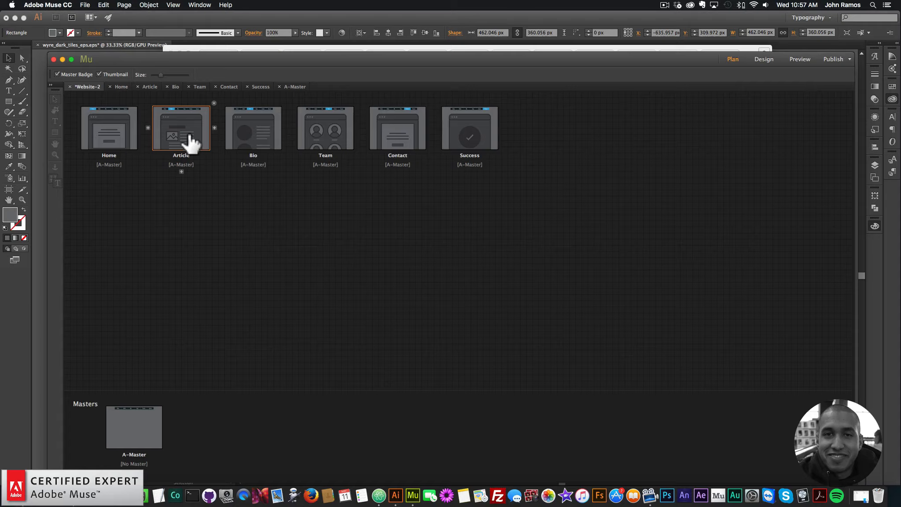
double_click(189, 137)
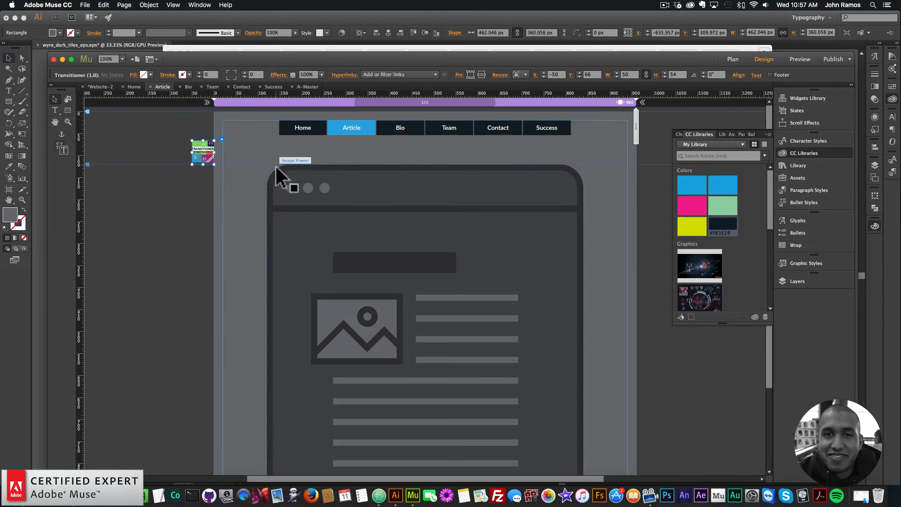
key("BackSpace")
Go through the Bio and Team pages and clear any Transitioner widget of their own.
left_click(733, 59)
double_click(253, 125)
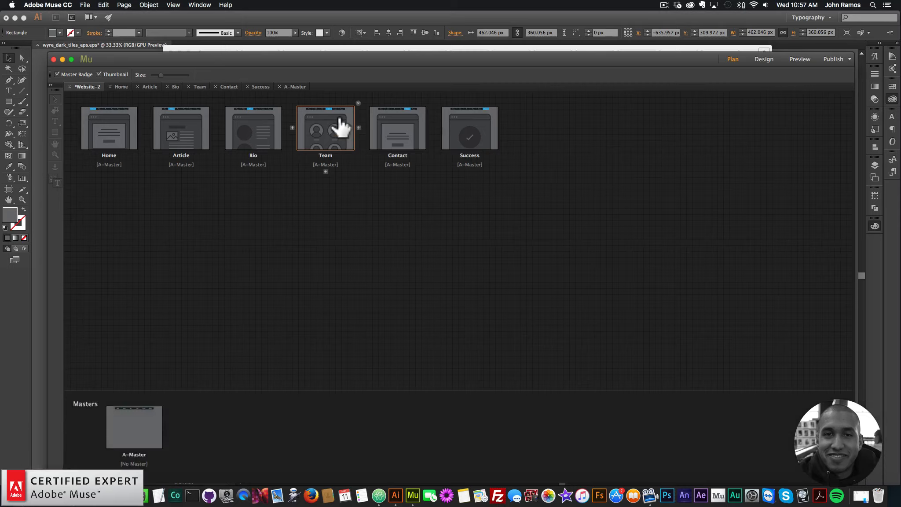
double_click(342, 127)
Paste the copied Transitioner widget into the A-Master page and place it beside the page's left edge at X -50, Y 66.
left_click(727, 62)
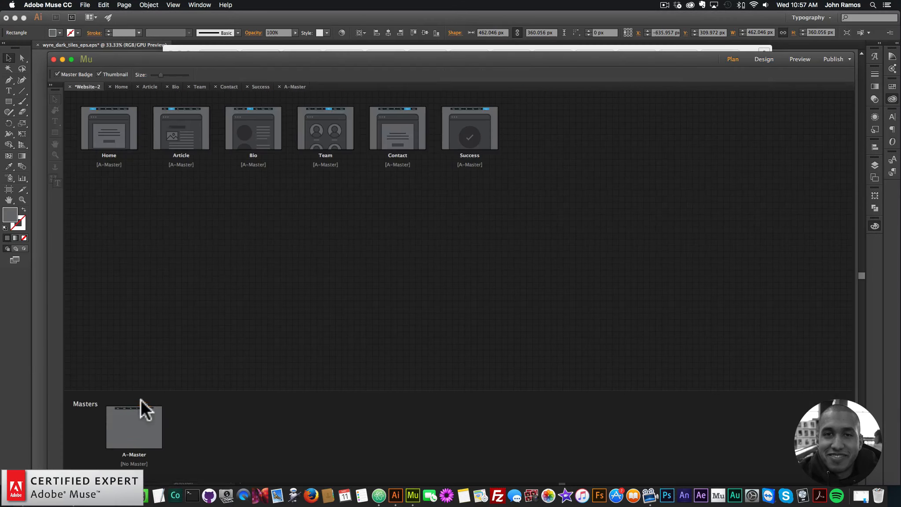
double_click(131, 434)
key("super+v")
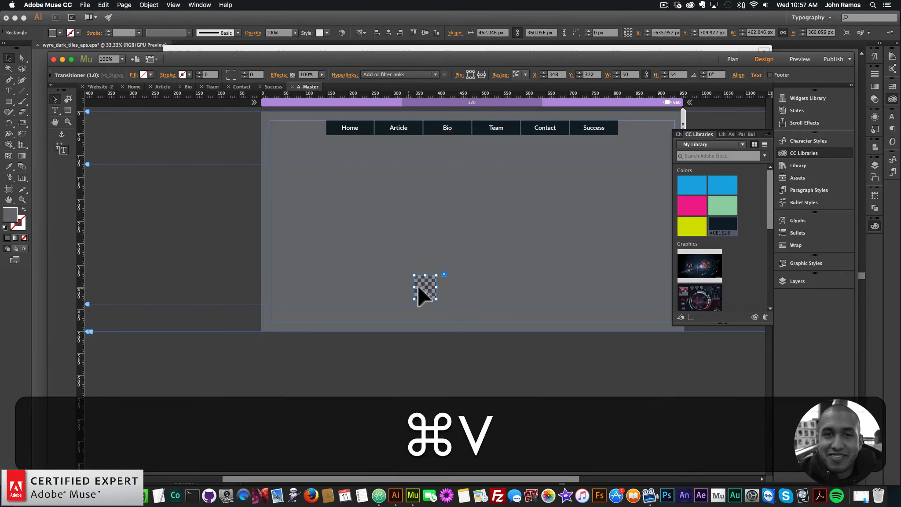
left_click_drag(434, 285, 254, 147)
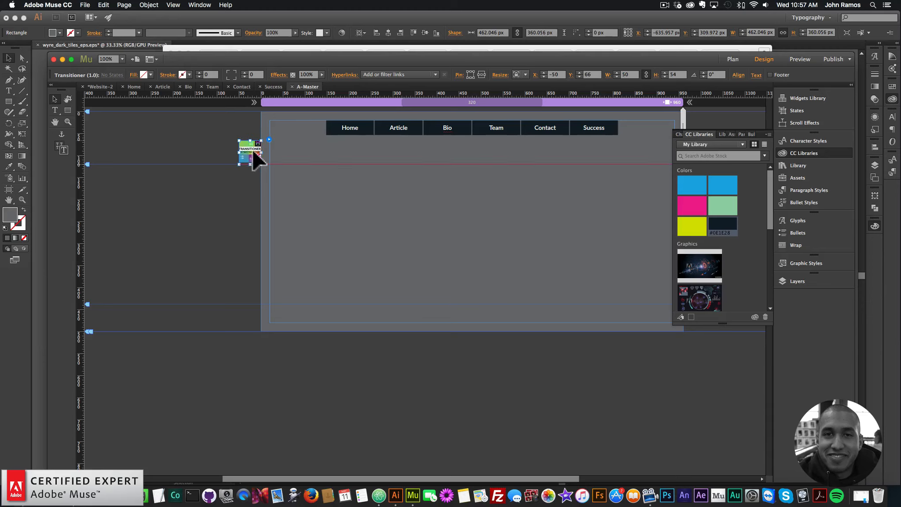
Delete the Home page's own Transitioner widget so that only the master page's widget applies there.
left_click(732, 58)
double_click(109, 128)
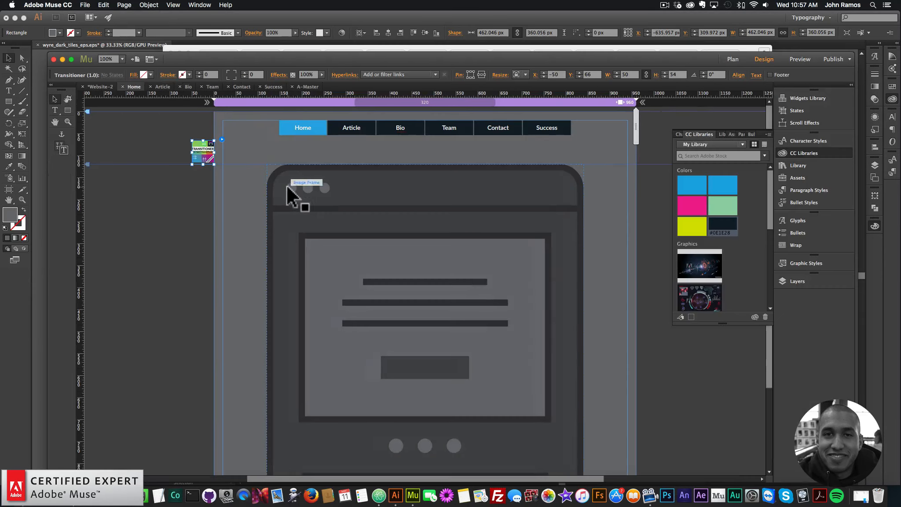
left_click(191, 152)
key("BackSpace")
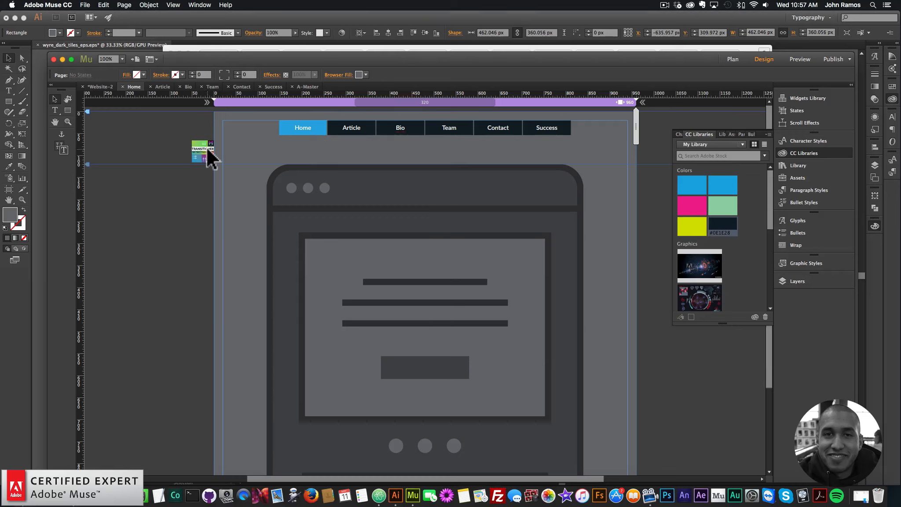
Preview the site in the browser and visit its different pages to check the master page's overlay transition on each.
left_click(85, 5)
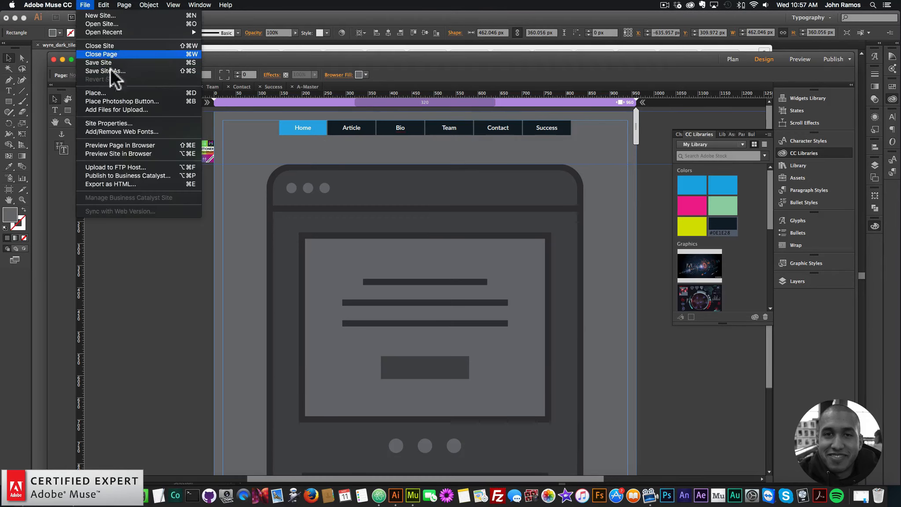
left_click(117, 153)
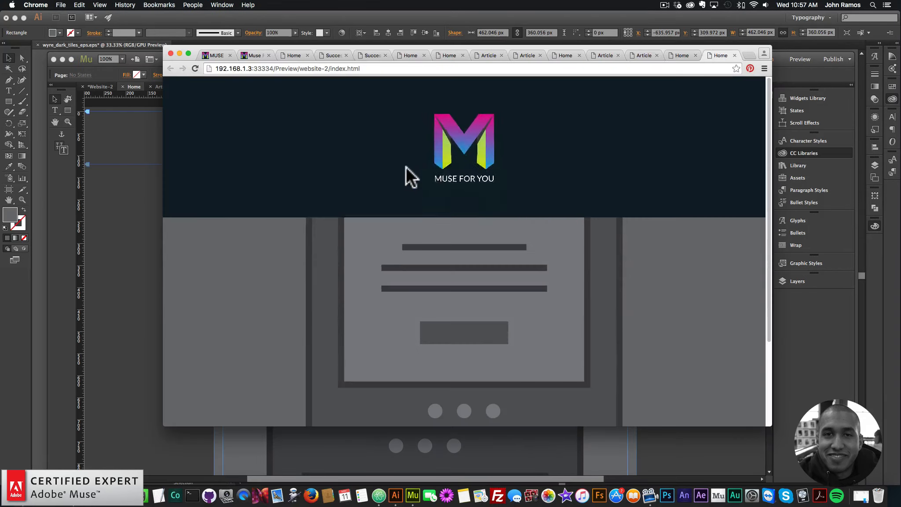
left_click(391, 101)
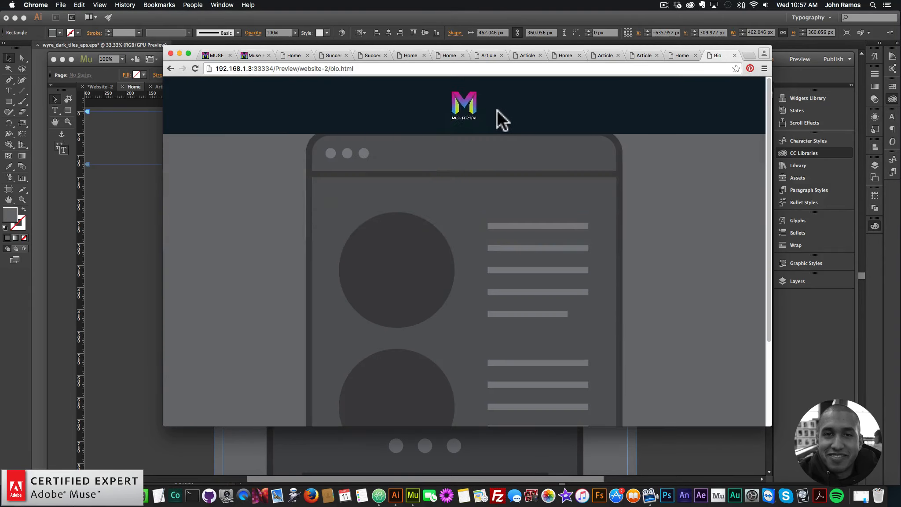
left_click(488, 93)
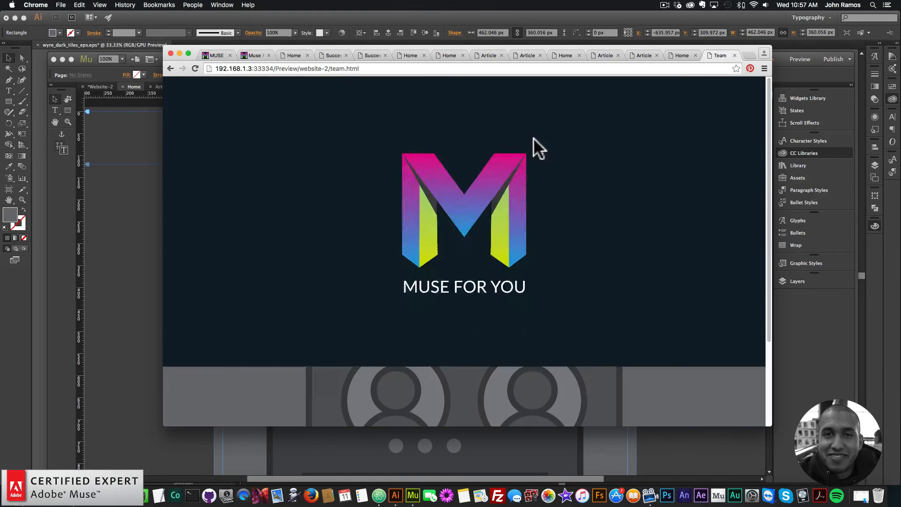
left_click(545, 94)
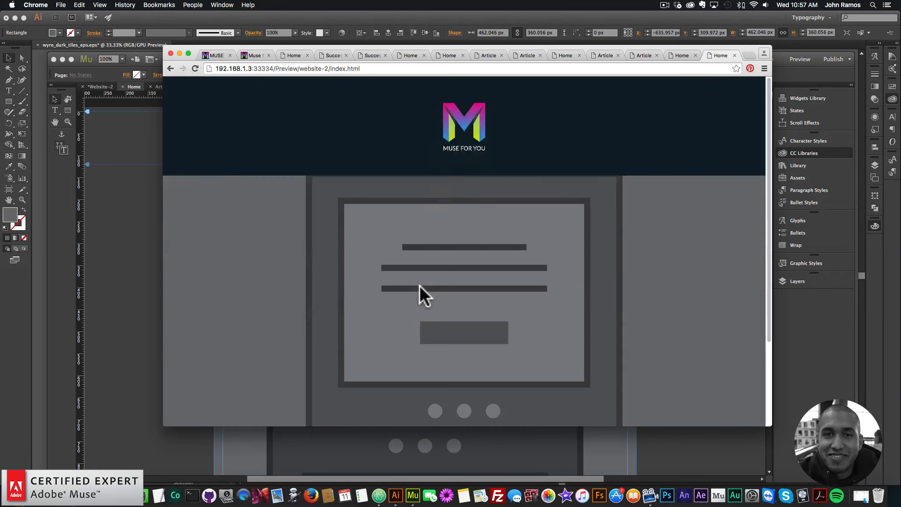
Back in Muse, set the A-Master page widget's Loader Width to 100 px.
left_click(114, 277)
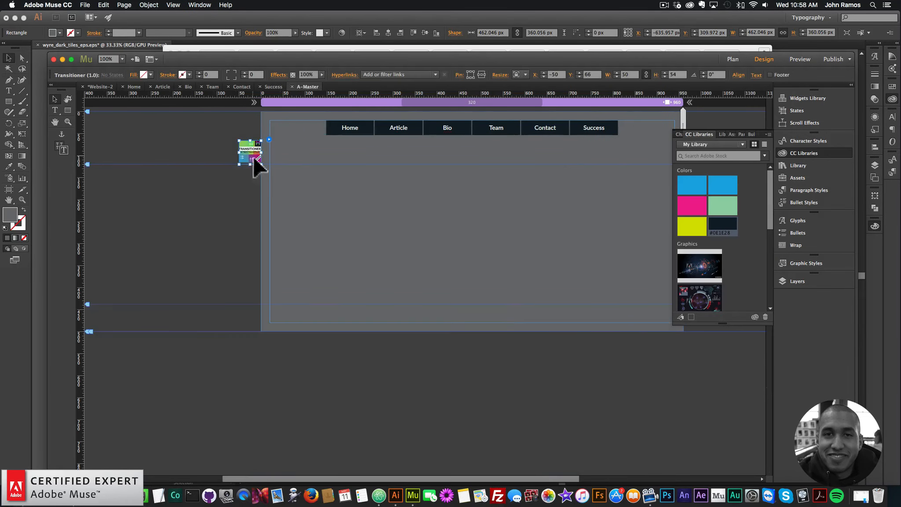
left_click(269, 139)
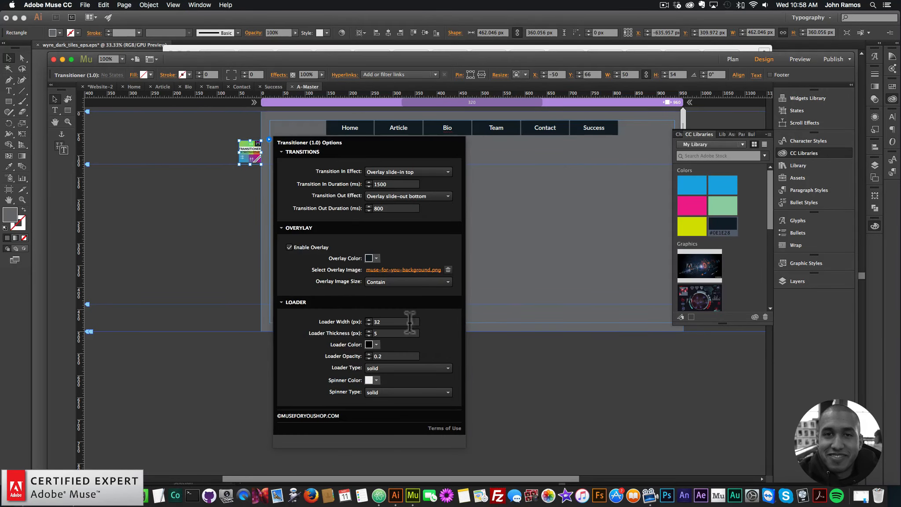
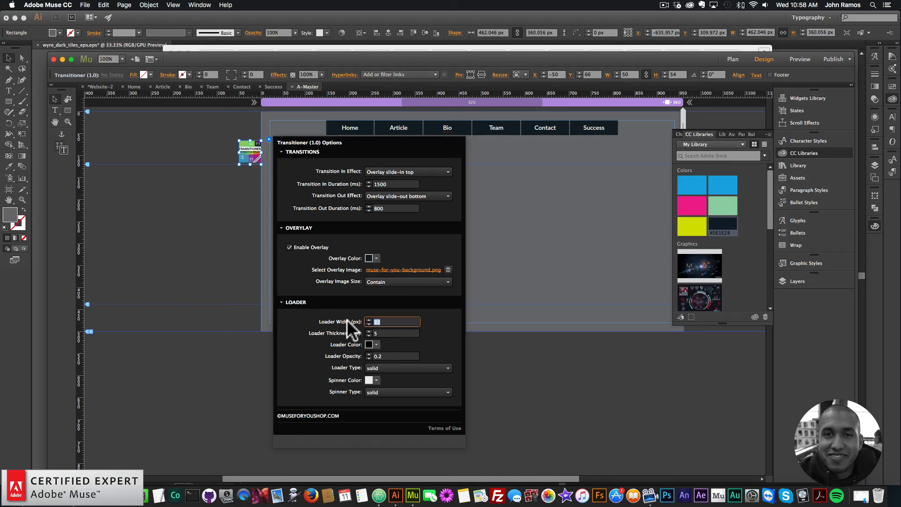
type("100")
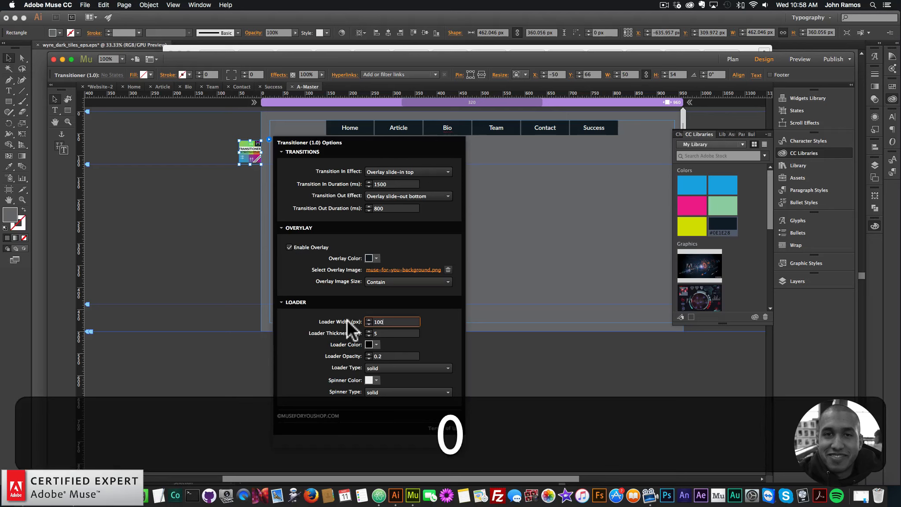
key("Return")
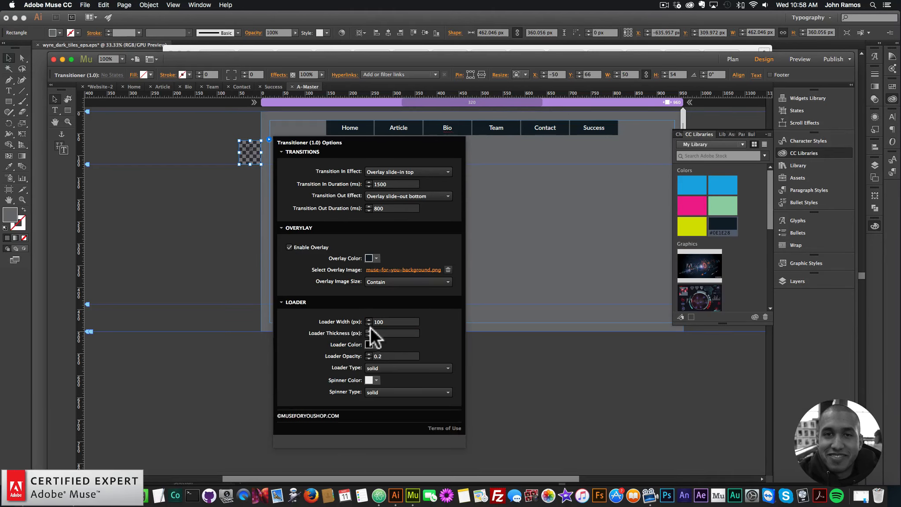
Set the A-Master widget's Loader Thickness to 10 px and its Loader Color to the light blue swatch.
left_click(375, 333)
type("10")
key("Return")
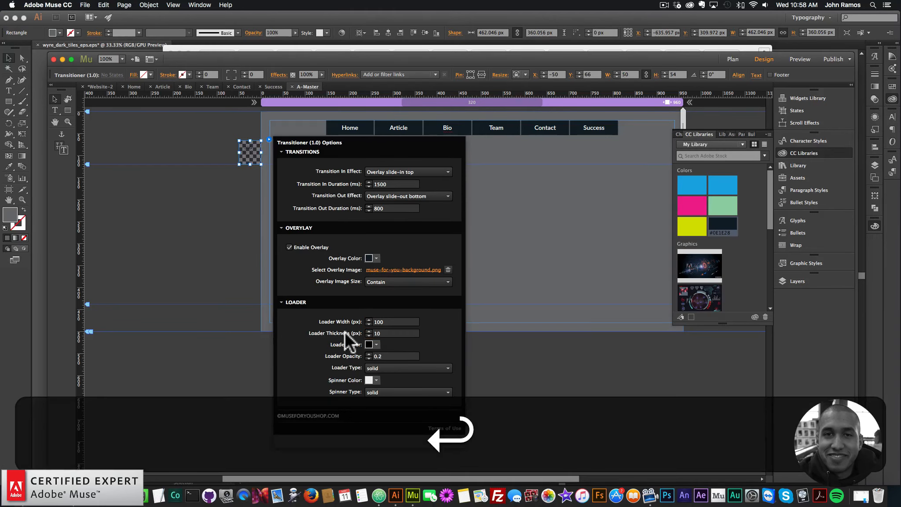
left_click(376, 345)
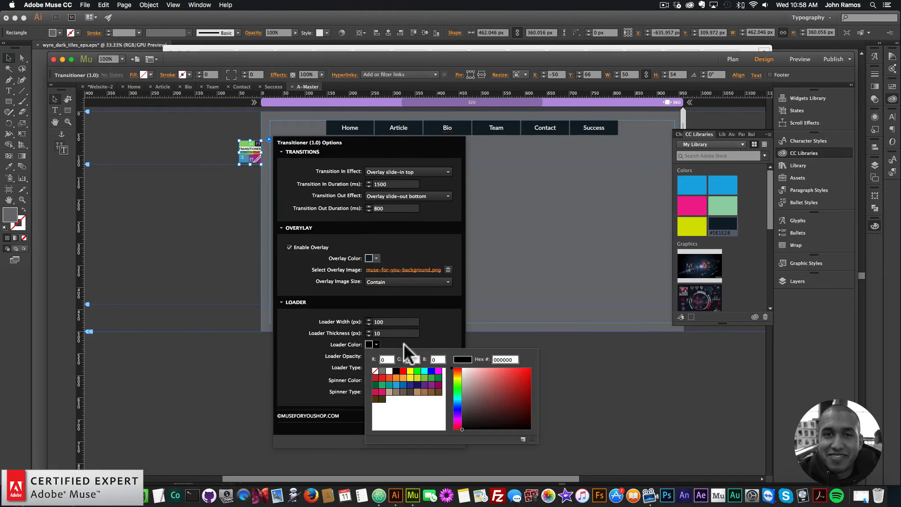
left_click(396, 384)
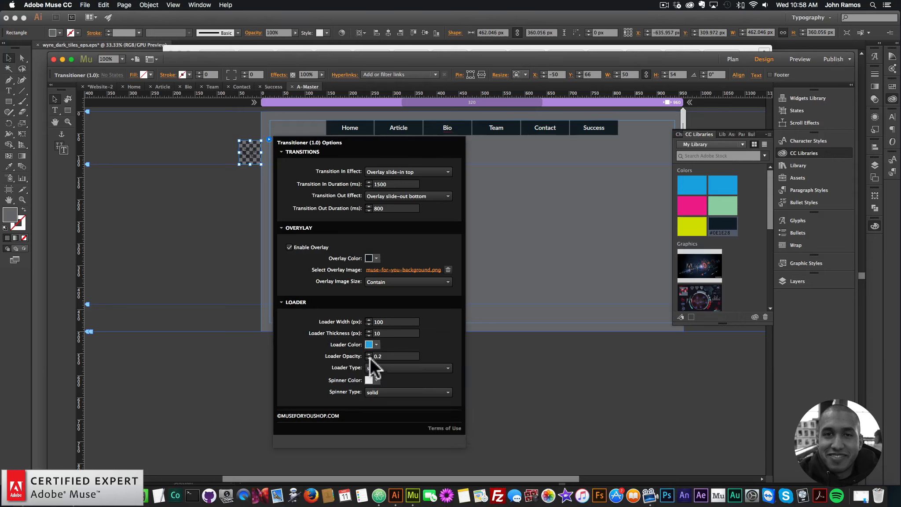
Set the A-Master Transitioner widget's Loader Type to dashed.
left_click(383, 356)
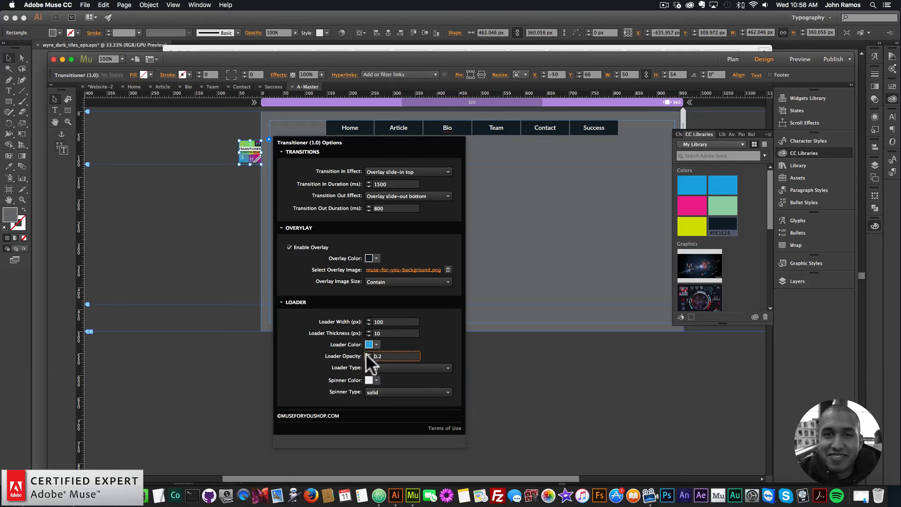
left_click(384, 367)
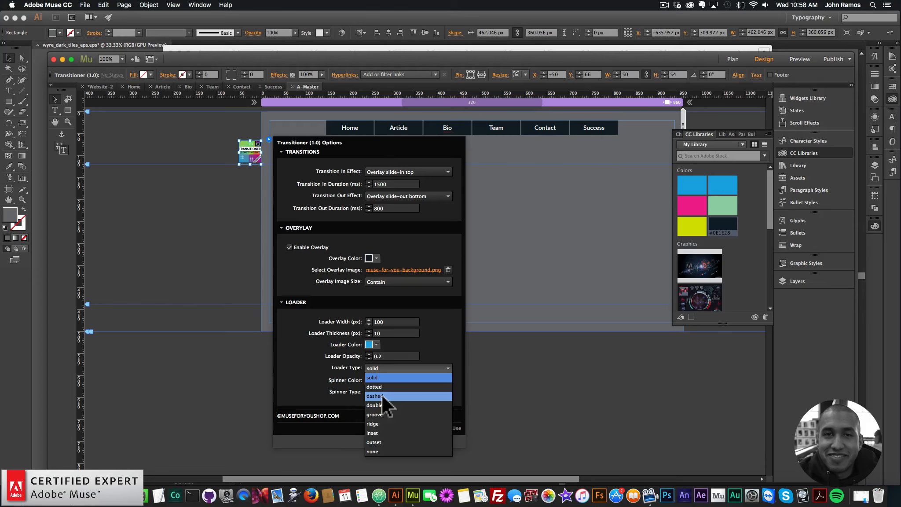
left_click(382, 395)
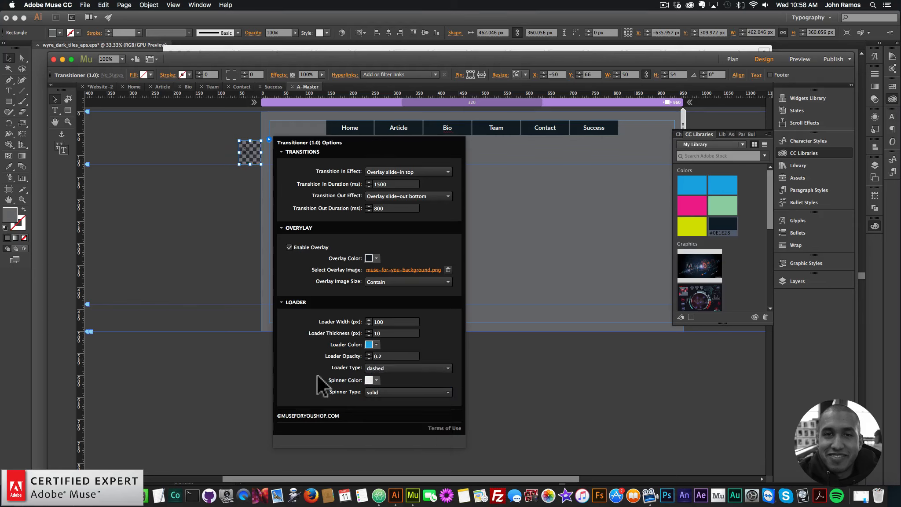
Set the A-Master widget's Spinner Color to the white swatch, leaving its Spinner Type at solid.
left_click(375, 380)
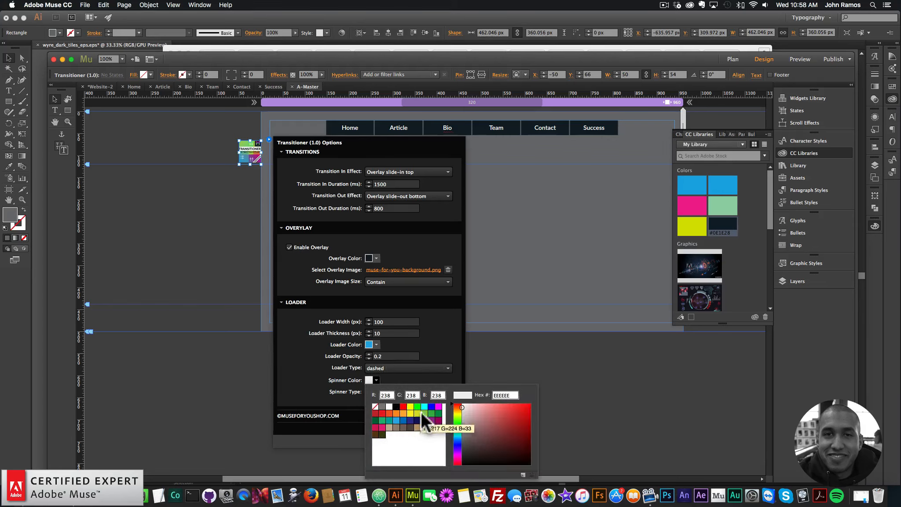
double_click(505, 395)
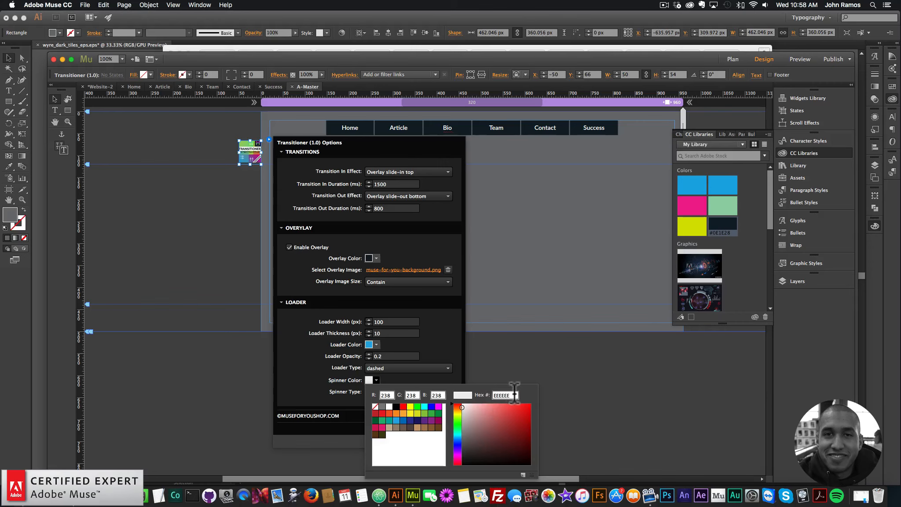
key("super+v")
left_click(389, 405)
left_click(318, 386)
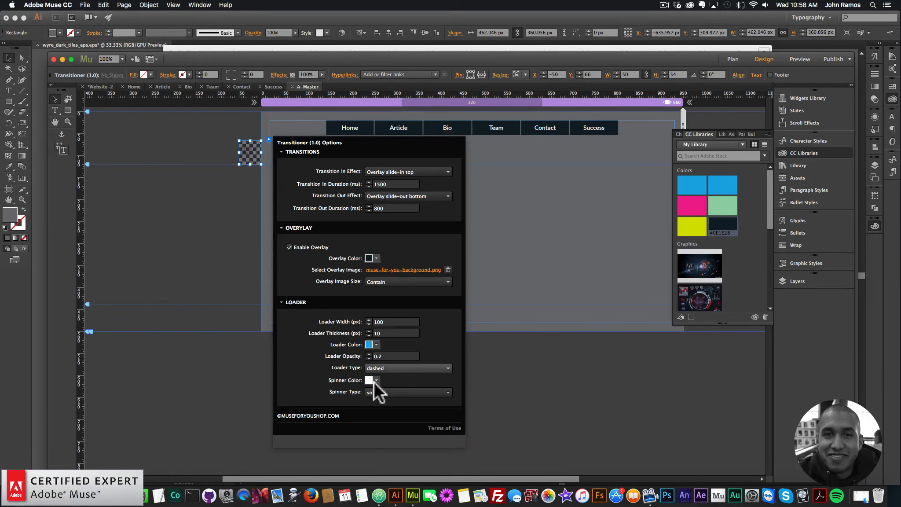
left_click(382, 391)
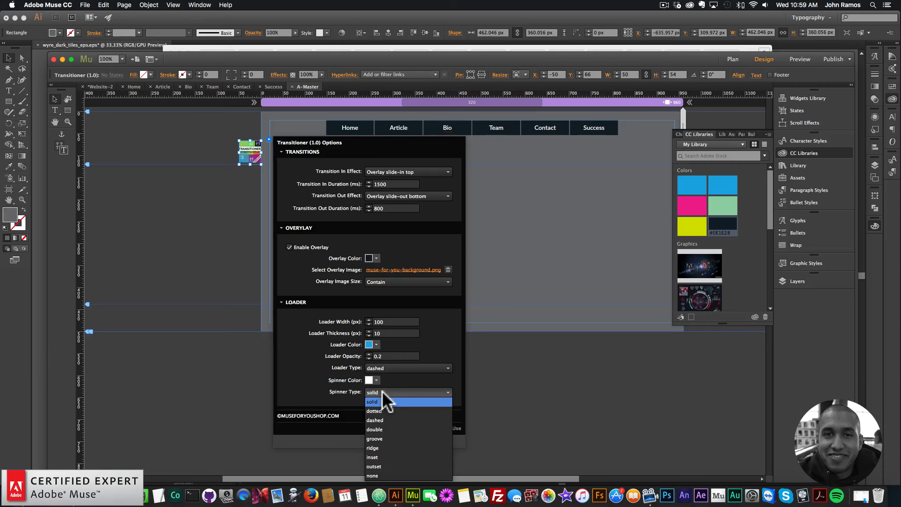
left_click(380, 389)
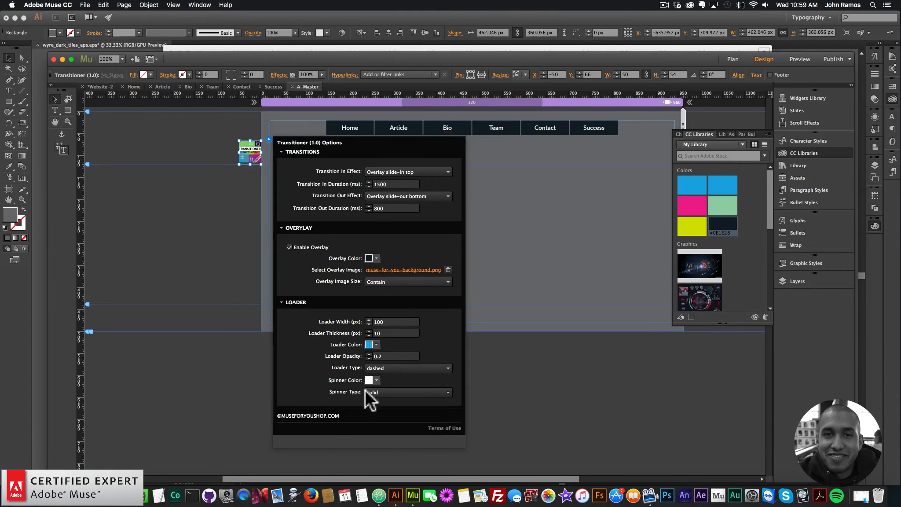
Preview the site in the browser and visit the Article, Bio, Team, Contact and Success pages to check the dashed loader.
left_click(545, 113)
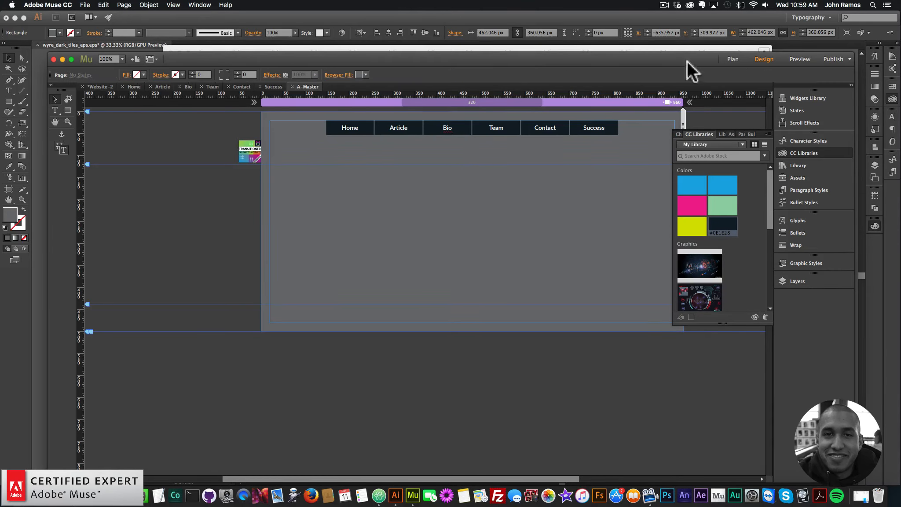
left_click(85, 5)
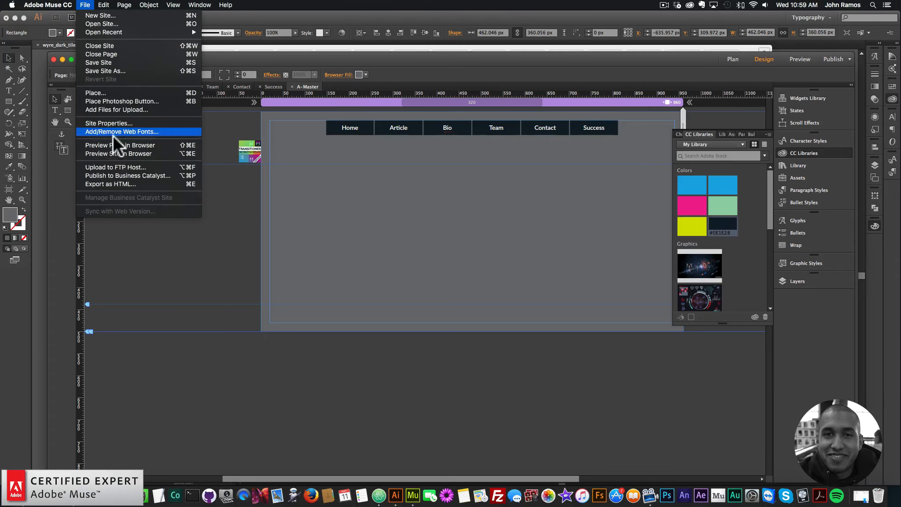
left_click(111, 154)
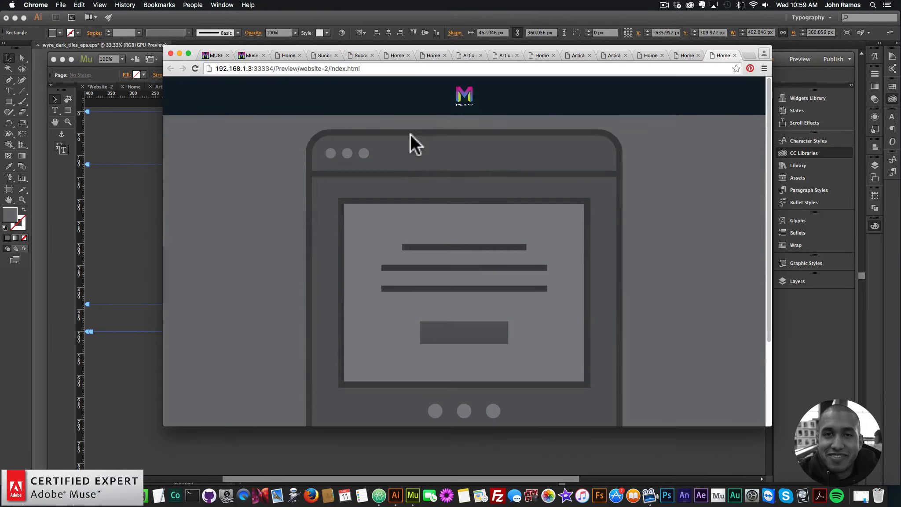
left_click(392, 97)
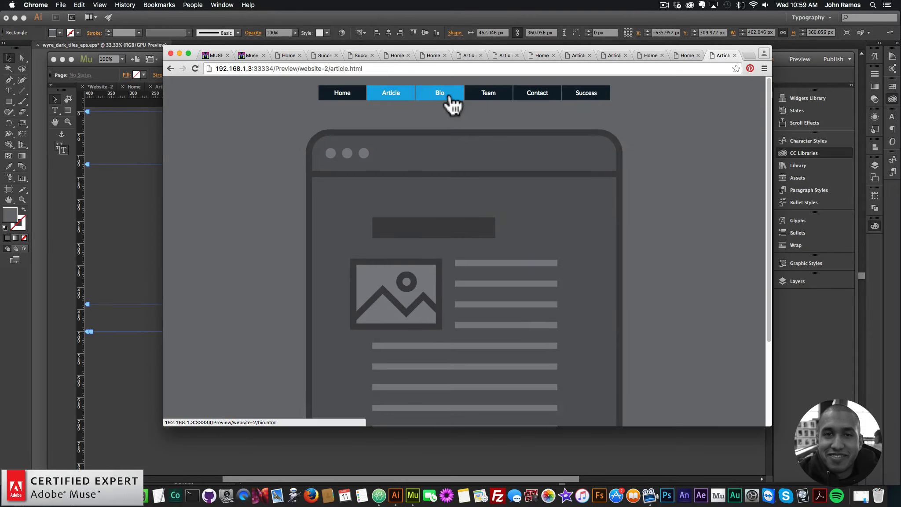
left_click(449, 95)
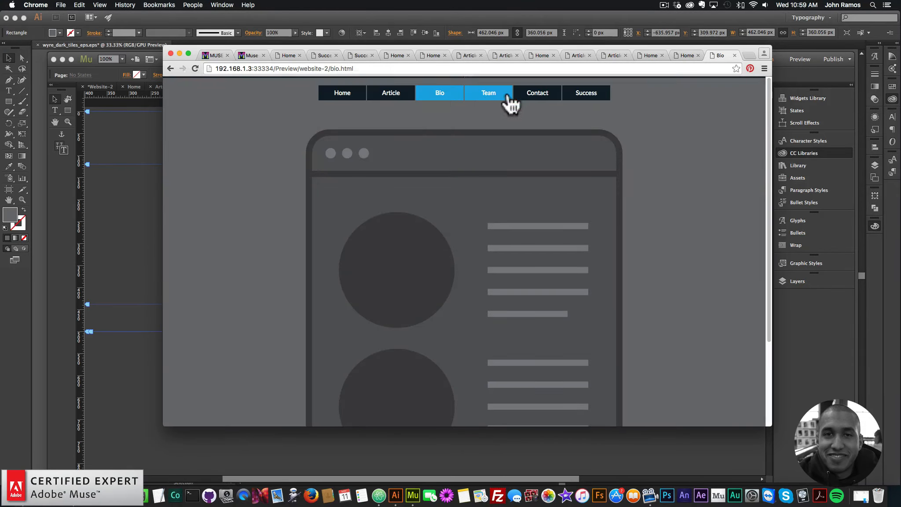
left_click(503, 95)
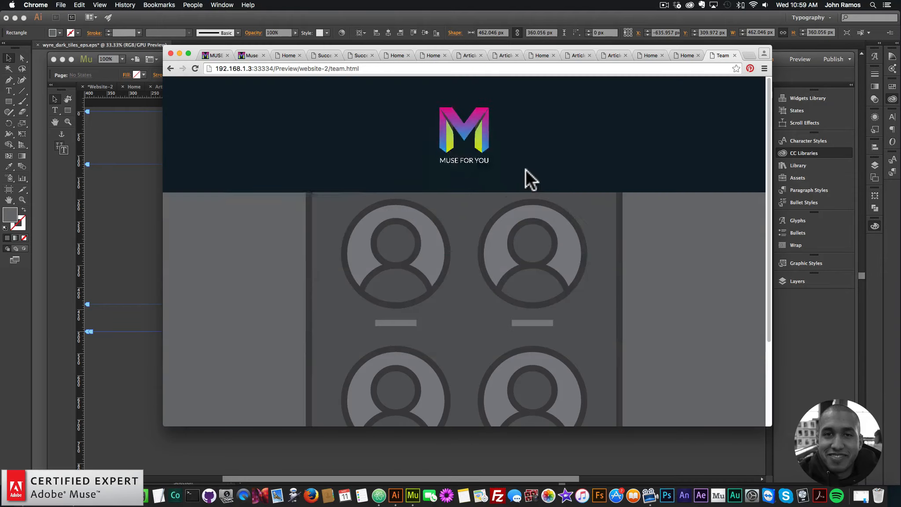
left_click(531, 251)
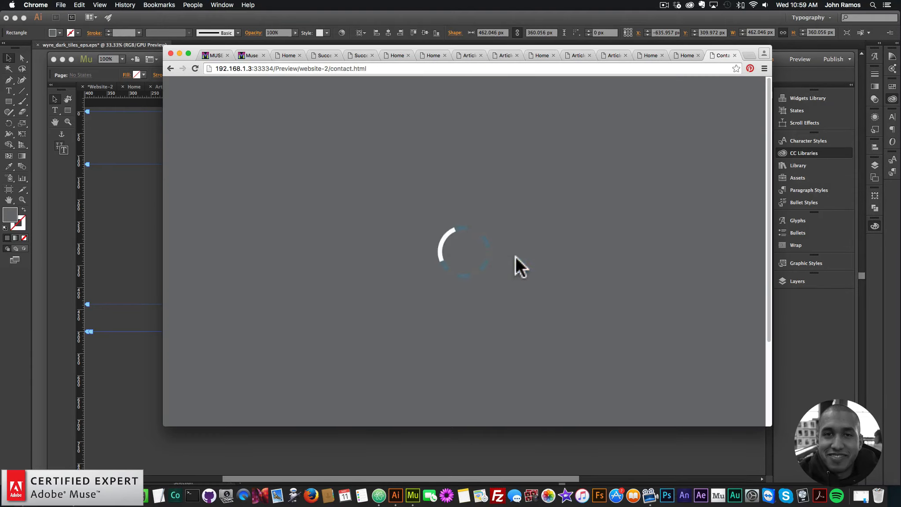
left_click(542, 245)
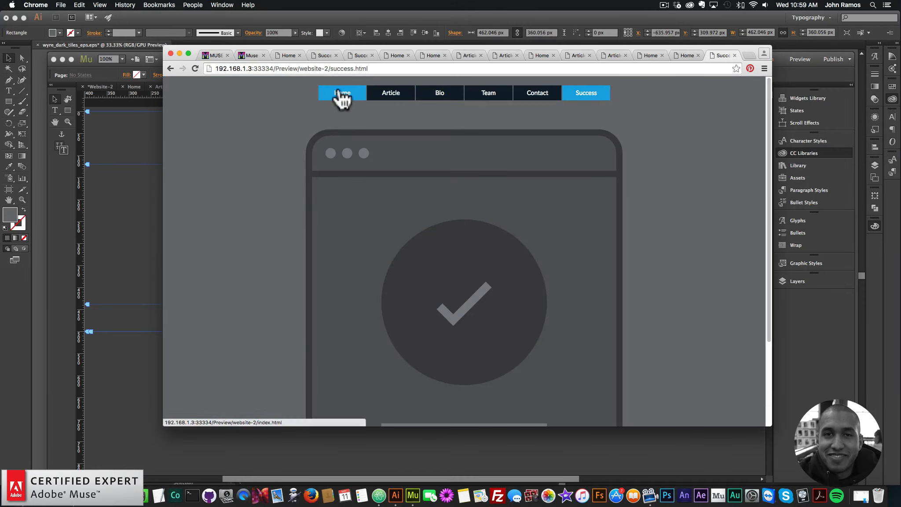
left_click(375, 251)
Back in Muse, set the A-Master widget's Loader Type to solid and leave its Spinner Type at solid.
left_click(92, 275)
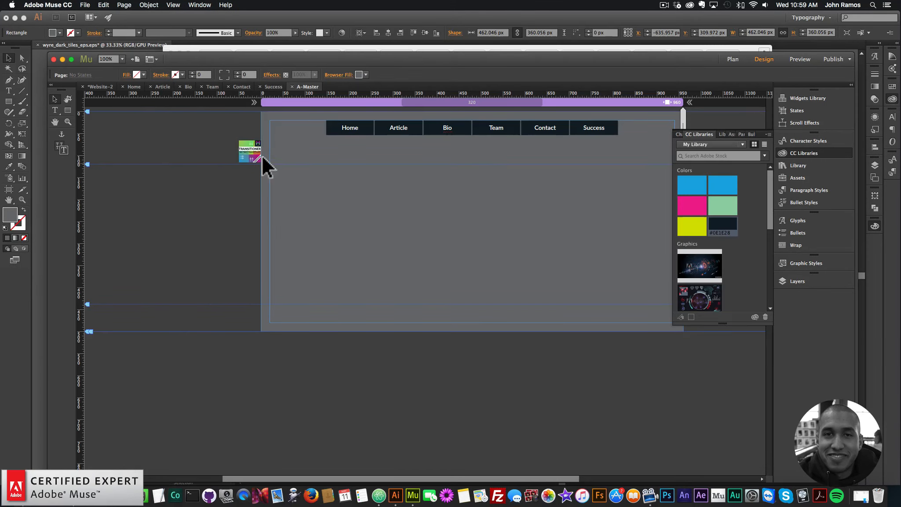
left_click(269, 139)
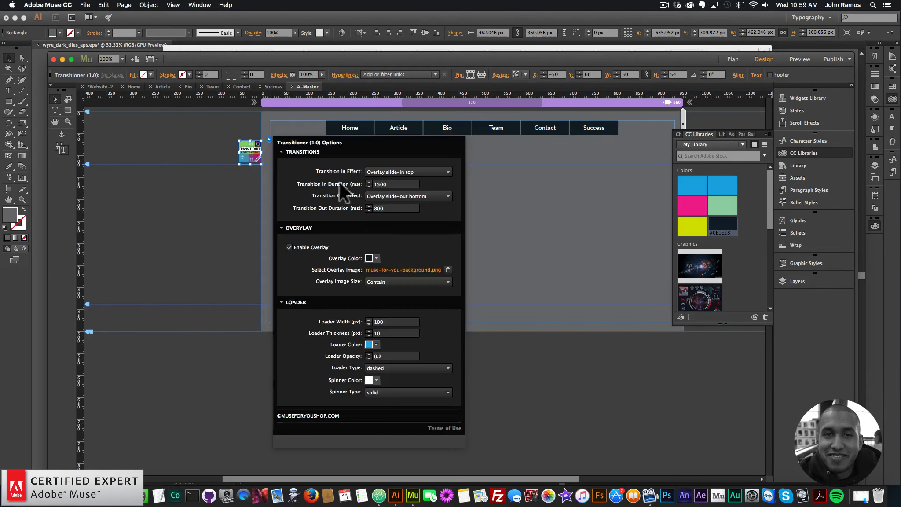
left_click(380, 389)
left_click(381, 388)
left_click(393, 367)
left_click(388, 377)
left_click(207, 253)
Preview the site in the browser again and go through its pages to check the solid loader and overlay transition.
left_click(86, 5)
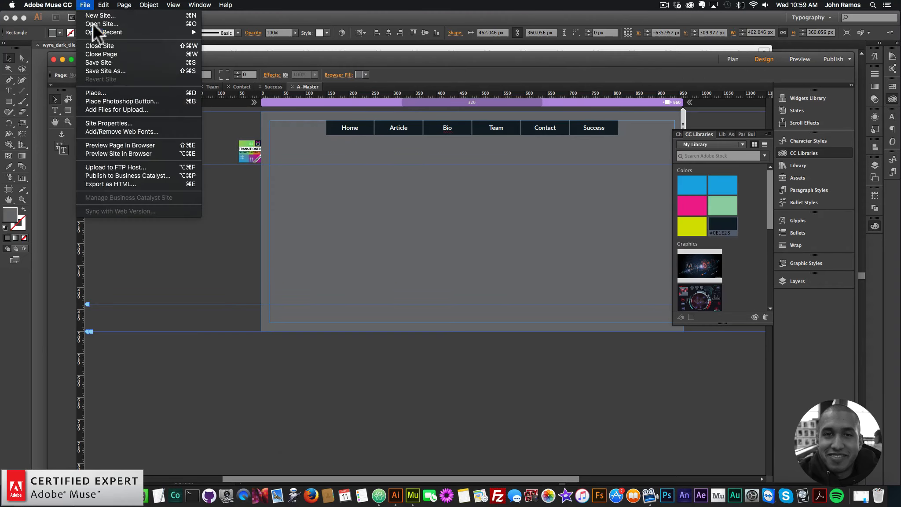
left_click(128, 154)
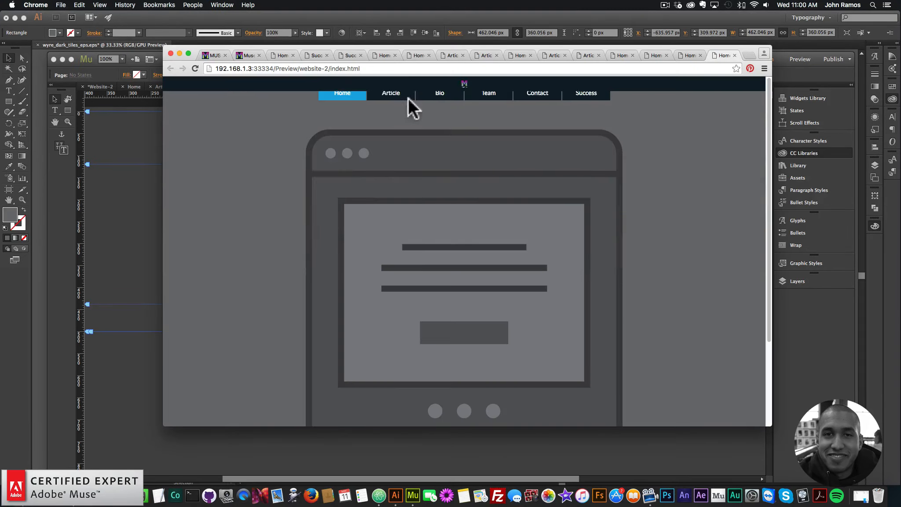
left_click(402, 95)
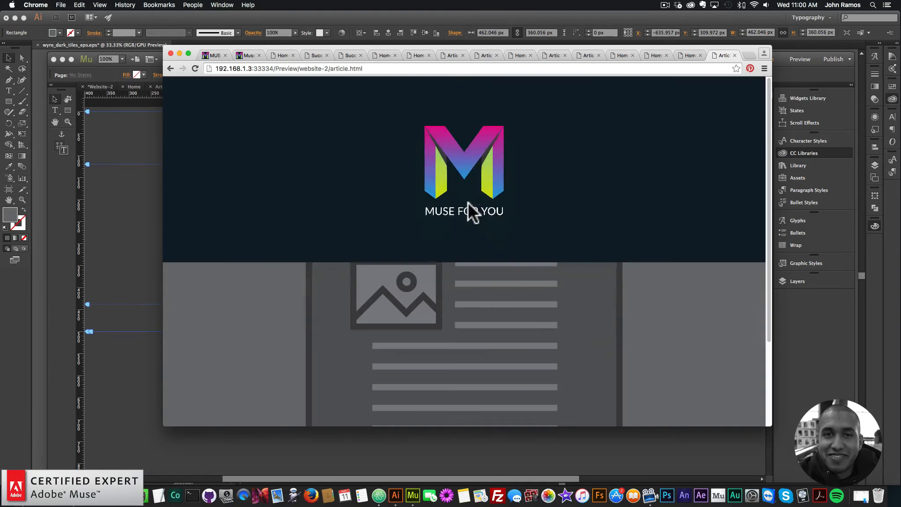
left_click(444, 93)
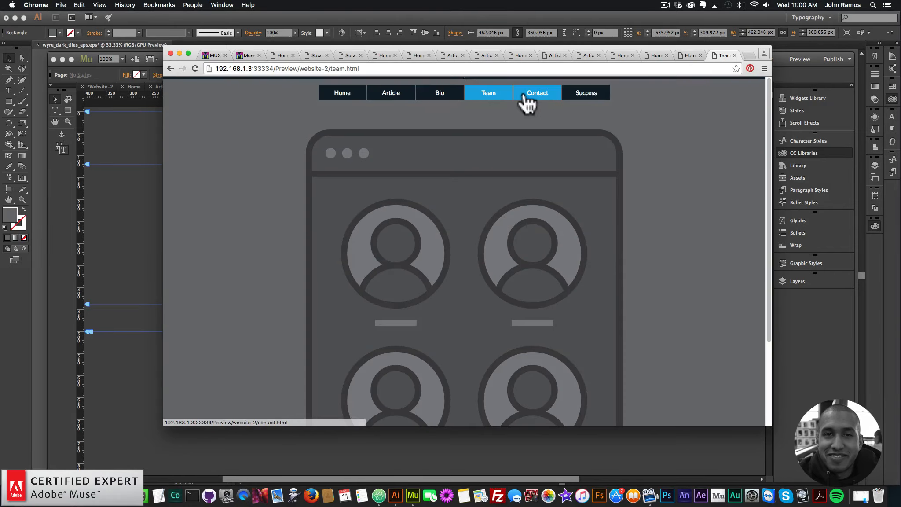
left_click(527, 101)
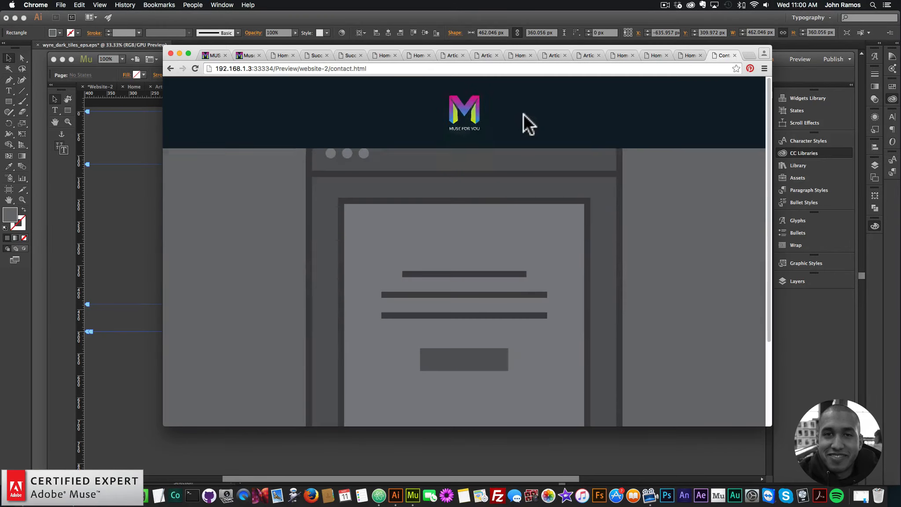
left_click(588, 92)
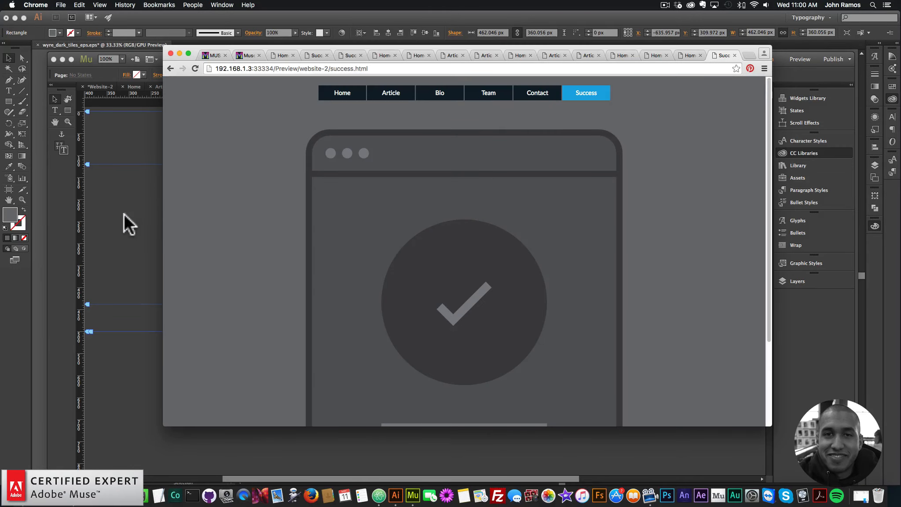
Back in Muse, move the Transitioner widget from A-Master to the Home page, placing it beside the page's upper-left corner.
left_click(127, 210)
left_click(250, 151)
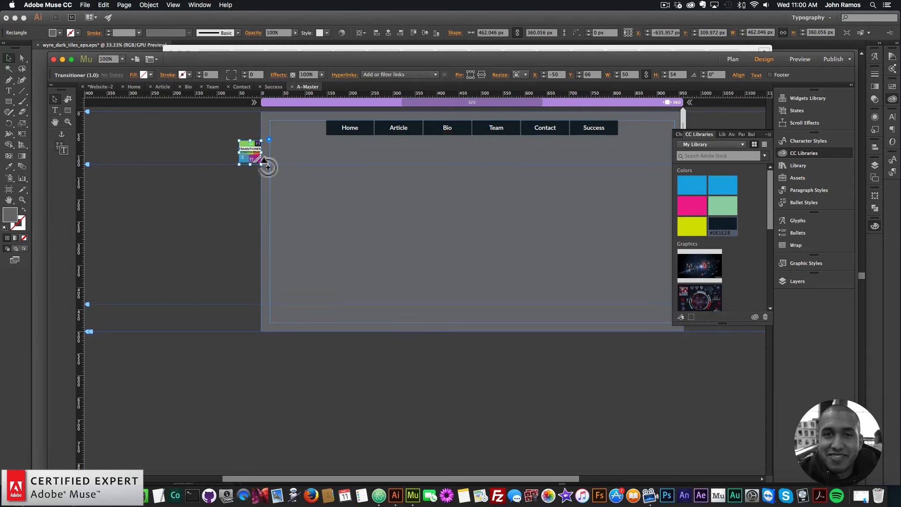
key("super+x")
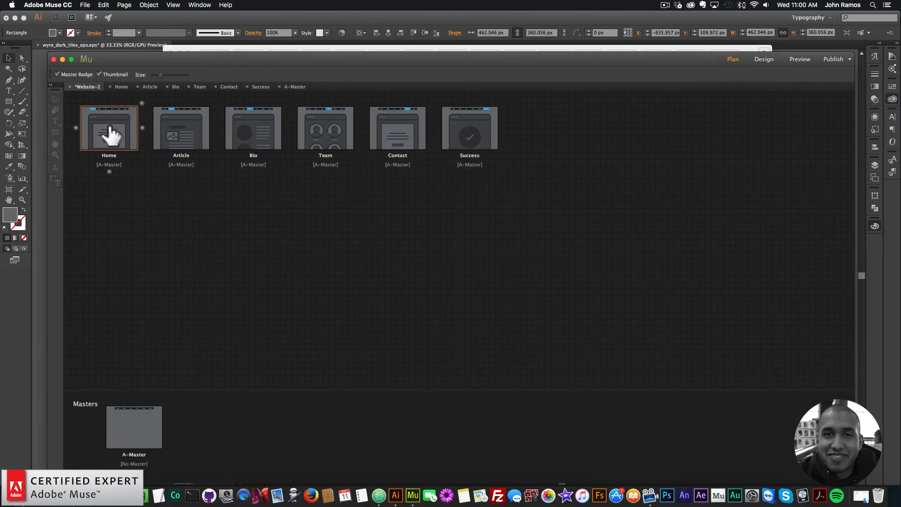
double_click(110, 132)
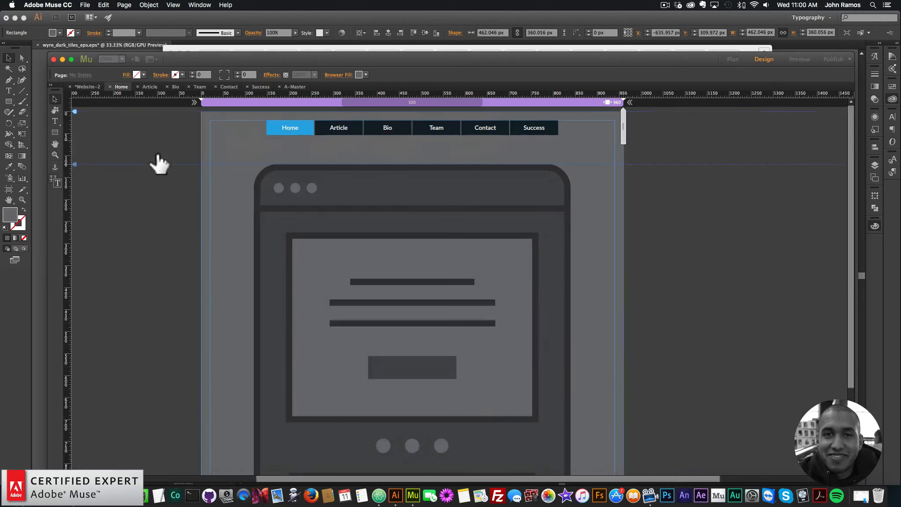
key("super+v")
left_click_drag(422, 292, 204, 152)
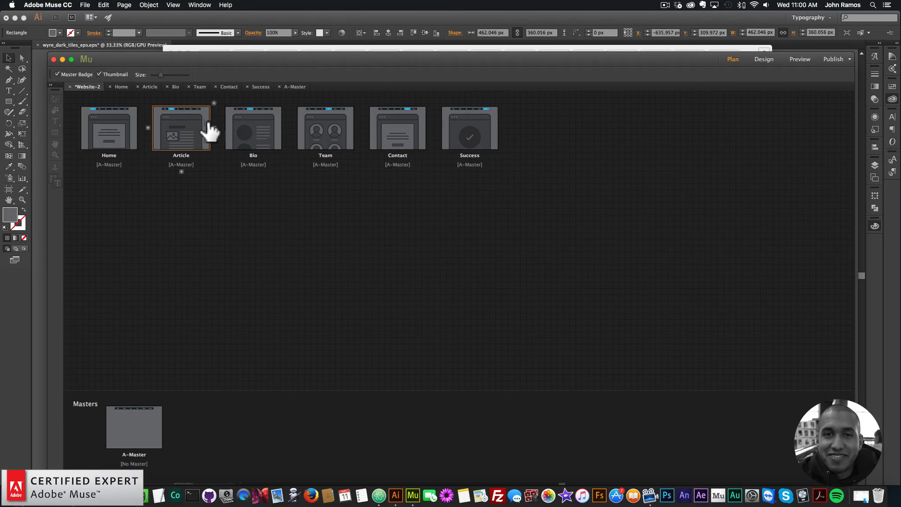
Paste a copy of the Transitioner widget onto the Article page and place it outside the page's left edge at X -50, Y 66.
double_click(206, 128)
key("super+v")
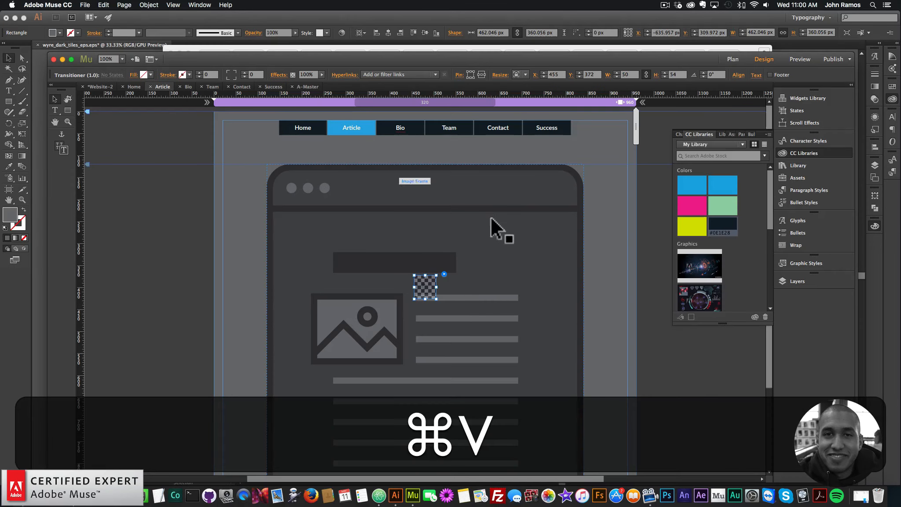
left_click_drag(428, 282, 208, 142)
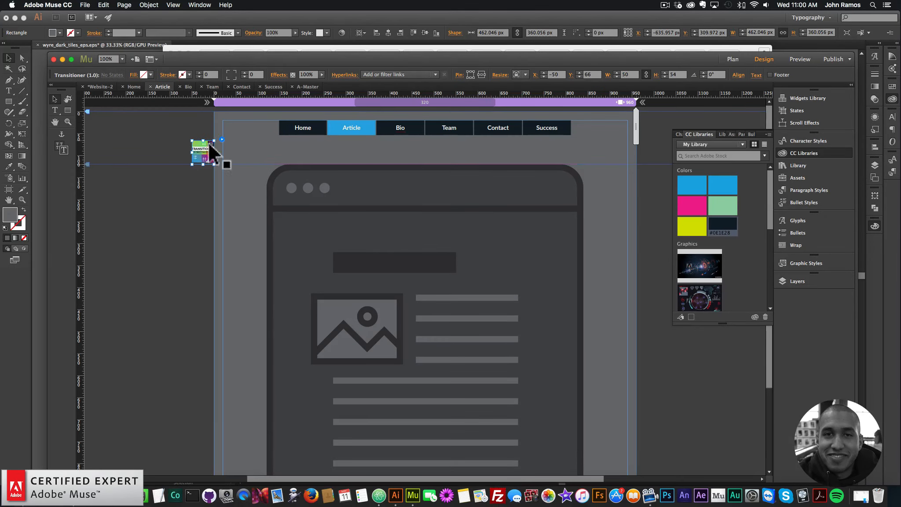
Set the Article page widget's Transition In Effect to Overlay slide-in left and its Transition Out Effect to Overlay slide-out right.
left_click(221, 139)
left_click(365, 197)
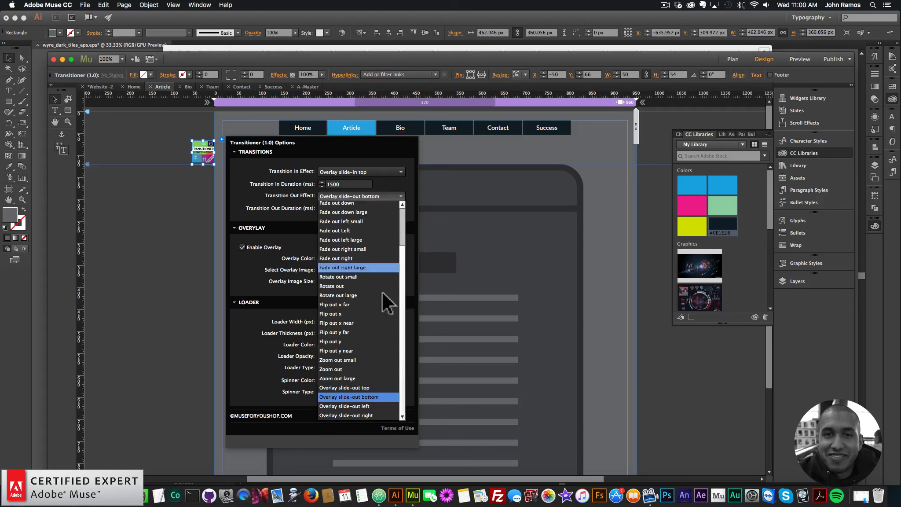
left_click(353, 406)
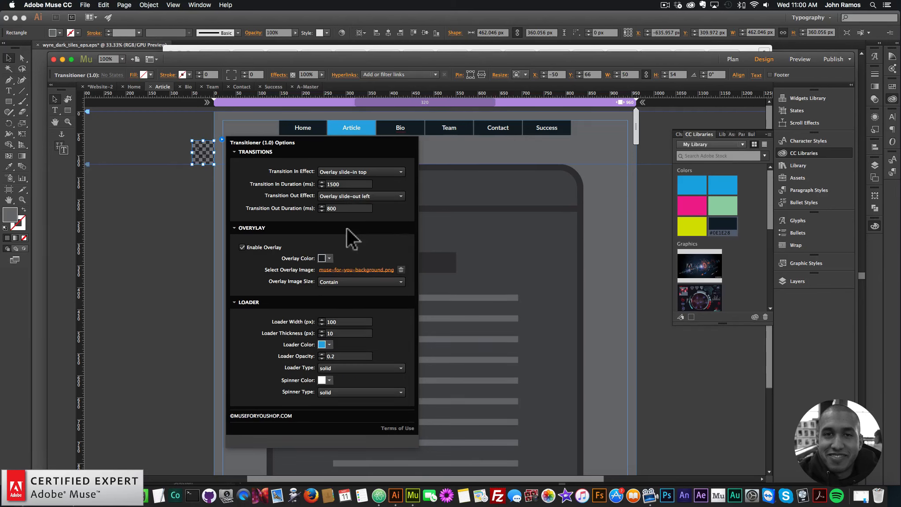
left_click(351, 173)
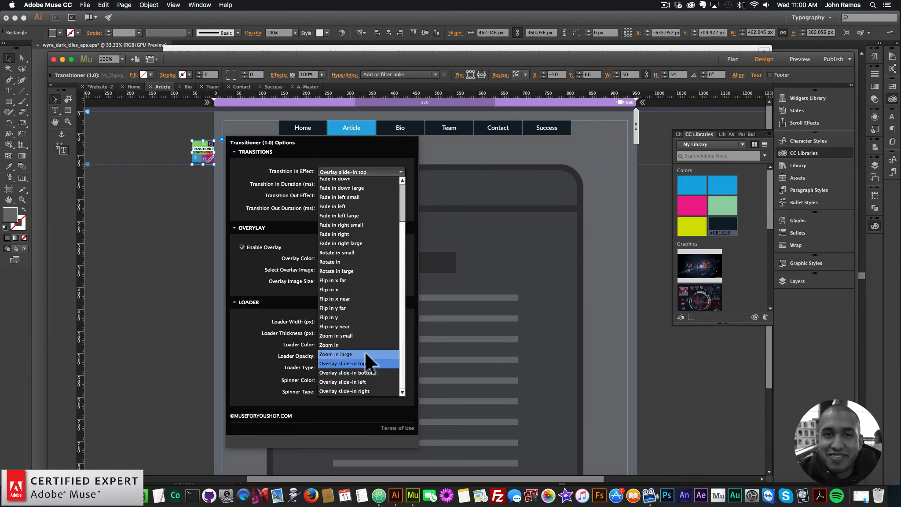
left_click(357, 382)
left_click(365, 197)
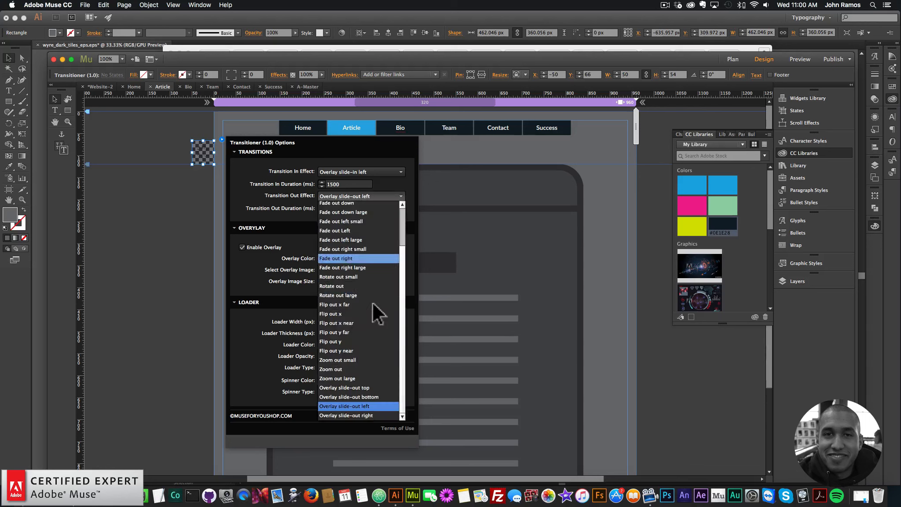
left_click(361, 413)
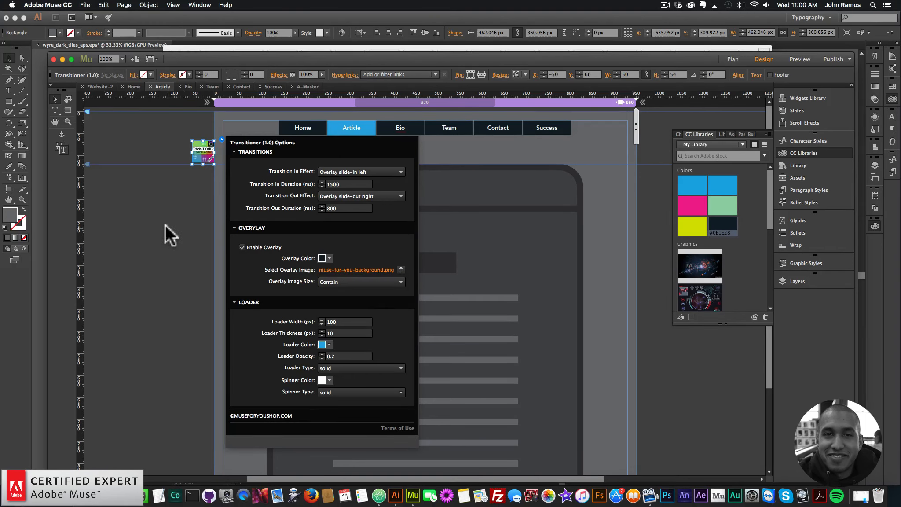
Preview the Article page in the browser and switch to Home and back to Article to check the slide overlay transitions.
left_click(166, 211)
left_click(85, 5)
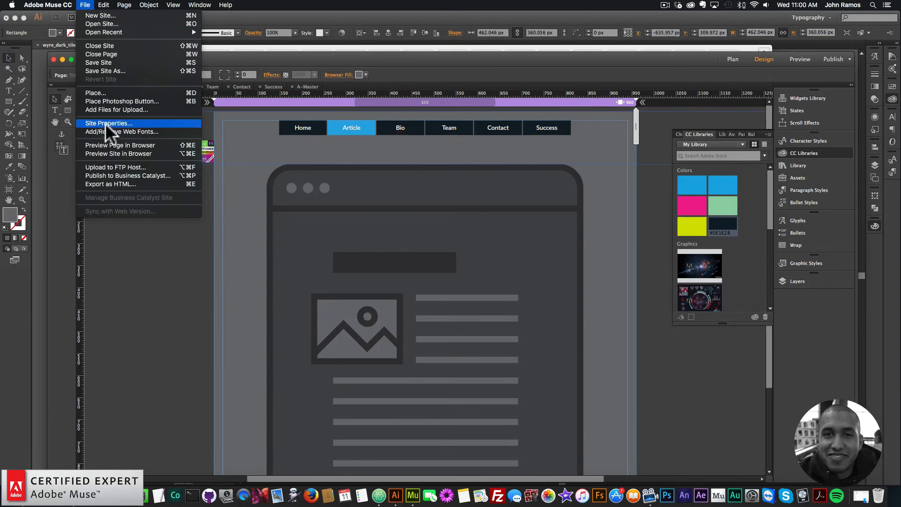
left_click(109, 149)
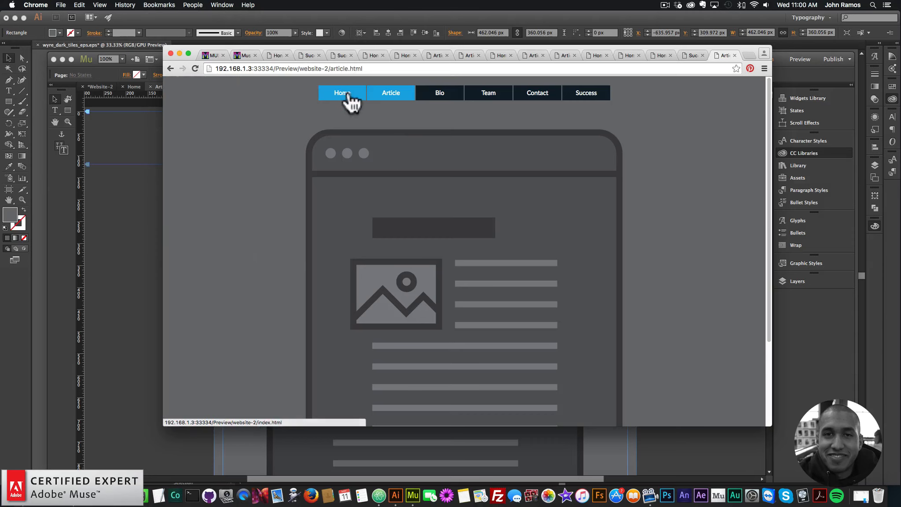
left_click(347, 94)
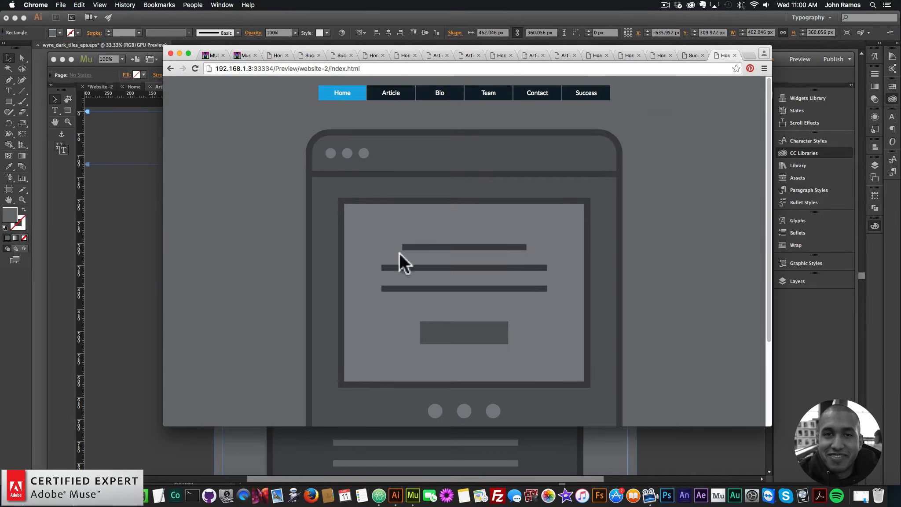
left_click(383, 94)
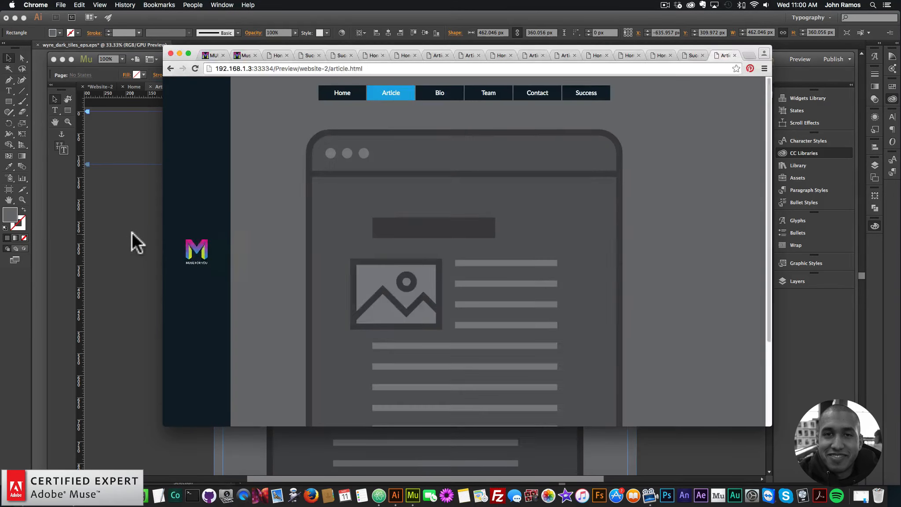
Back in Muse, set the Article page Transitioner widget's Overlay Image Size to Cover.
left_click(131, 231)
left_click(205, 146)
left_click(222, 139)
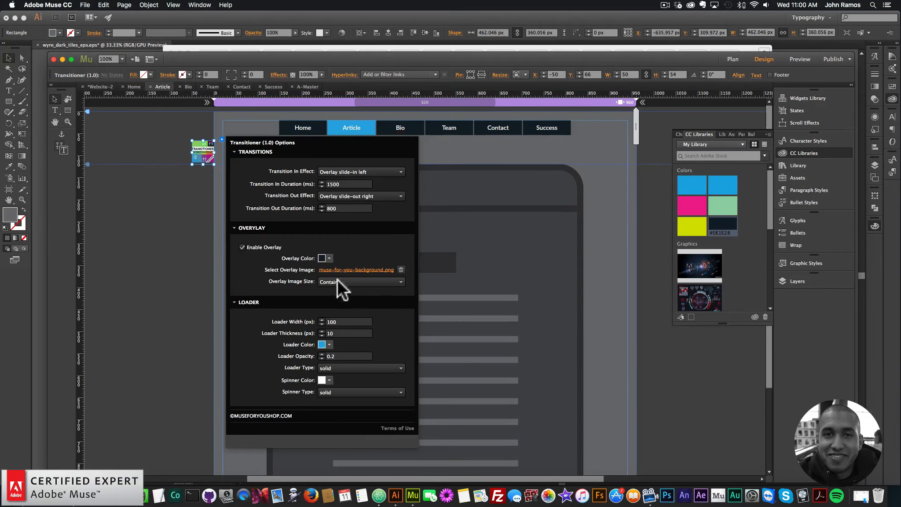
left_click(336, 271)
left_click(554, 265)
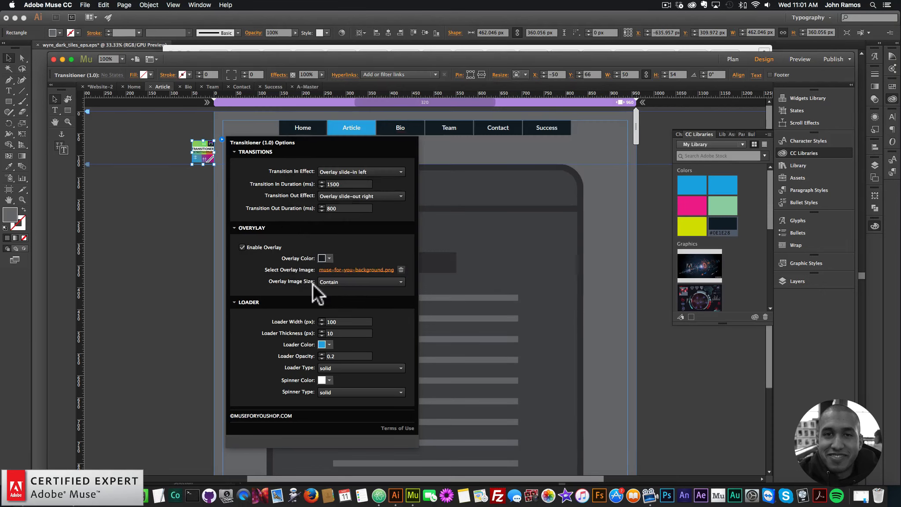
left_click(342, 282)
left_click(345, 298)
left_click(189, 224)
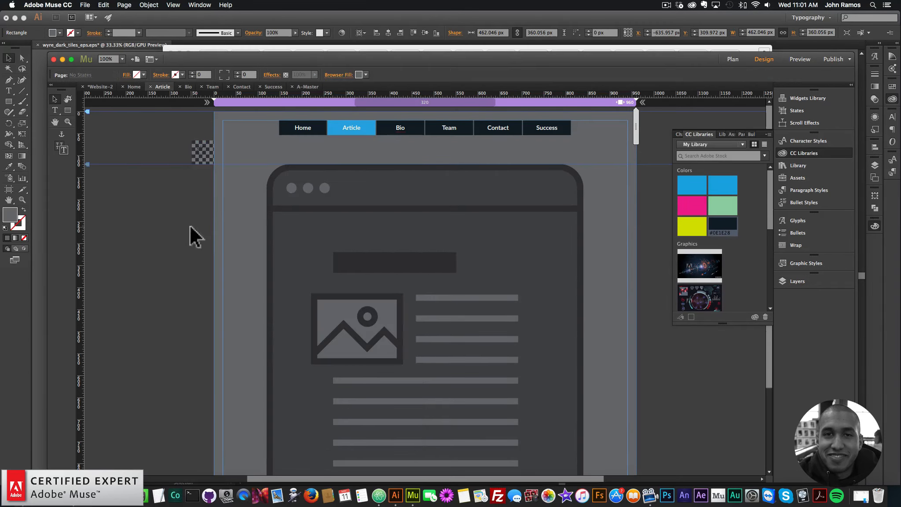
Open the Home page and set its Transitioner widget's Transition Out Effect to Overlay slide-out right.
left_click(733, 59)
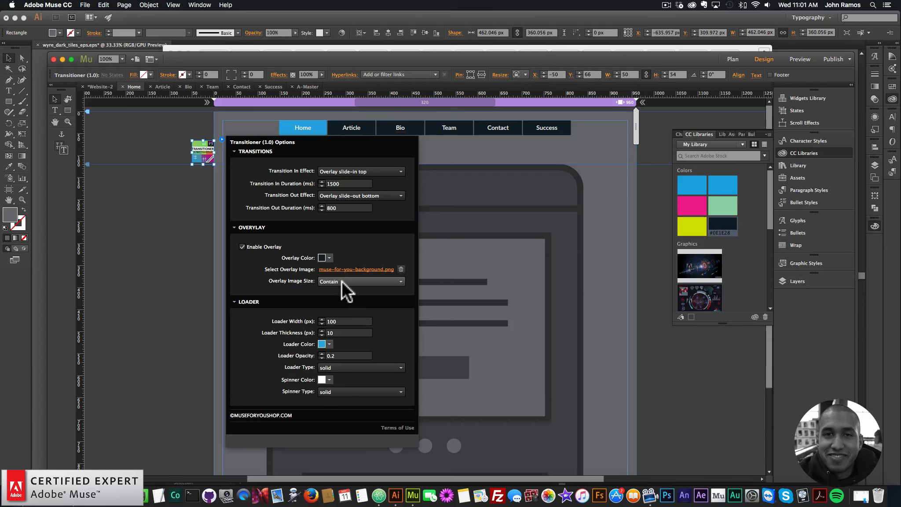
left_click(349, 195)
left_click(360, 407)
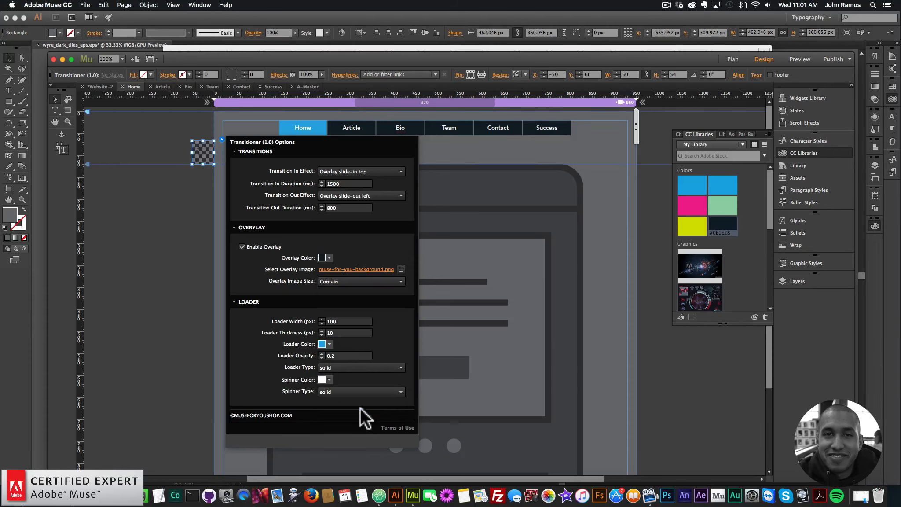
left_click(351, 170)
left_click(361, 172)
left_click(351, 194)
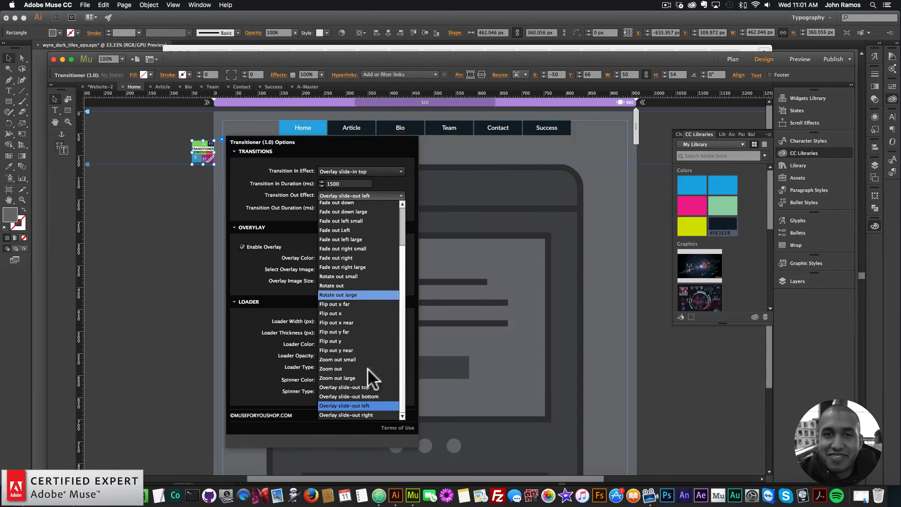
left_click(362, 415)
Set the Home page Transitioner widget's Overlay Image Size to Cover and close its options.
left_click(339, 277)
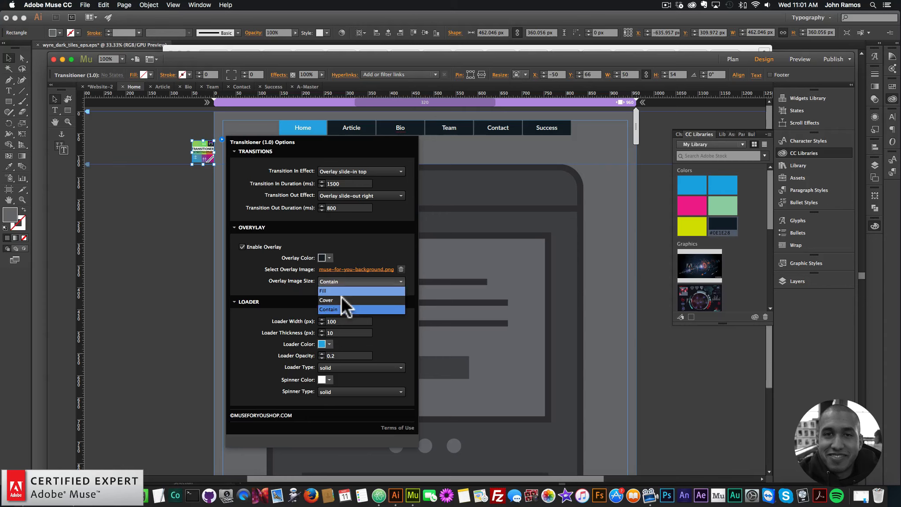
left_click(336, 298)
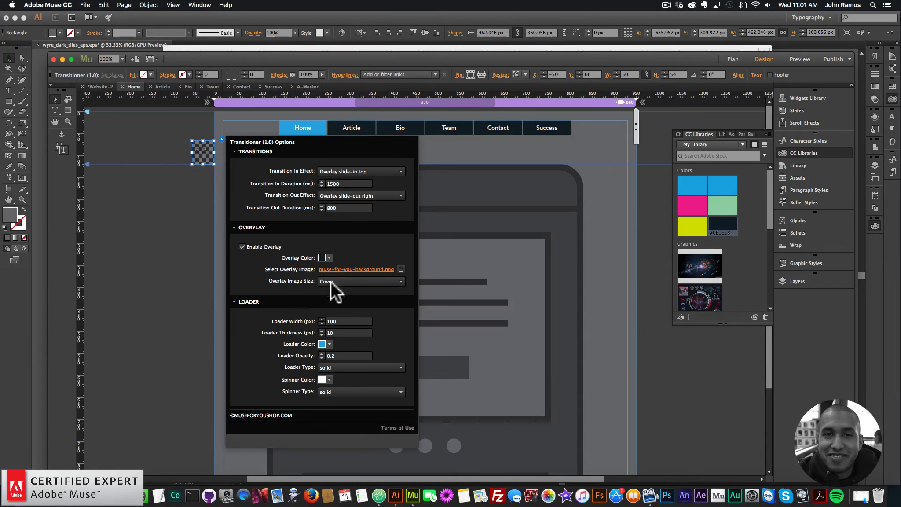
left_click(167, 241)
Preview the whole site in the browser and go from Home to Article and back to check the overlay image transitions.
left_click(85, 5)
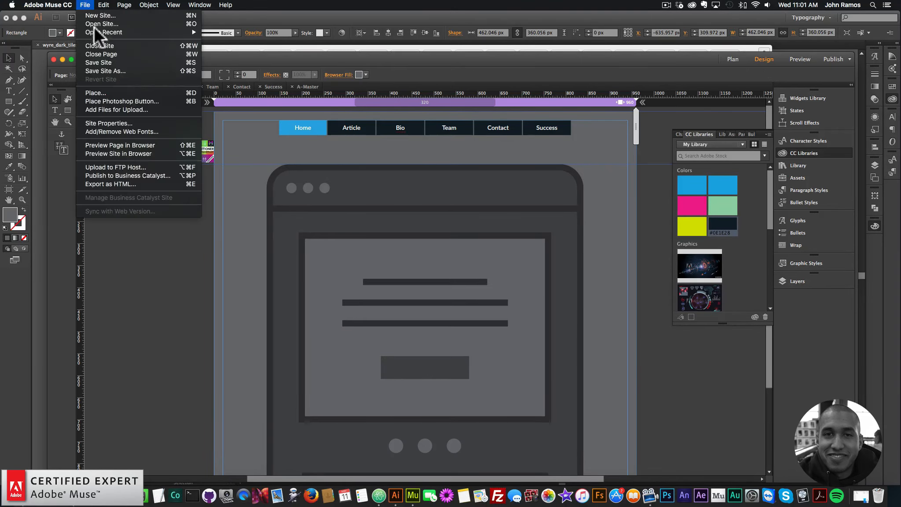
left_click(120, 153)
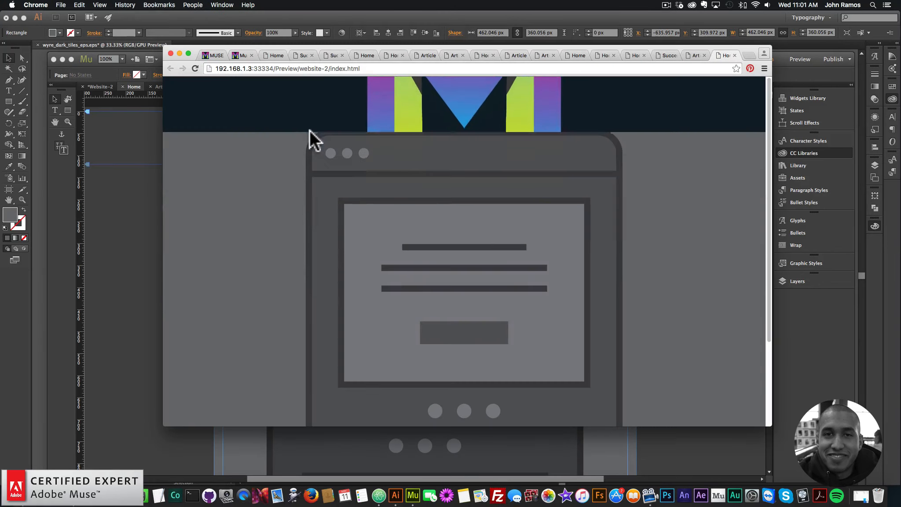
left_click(392, 94)
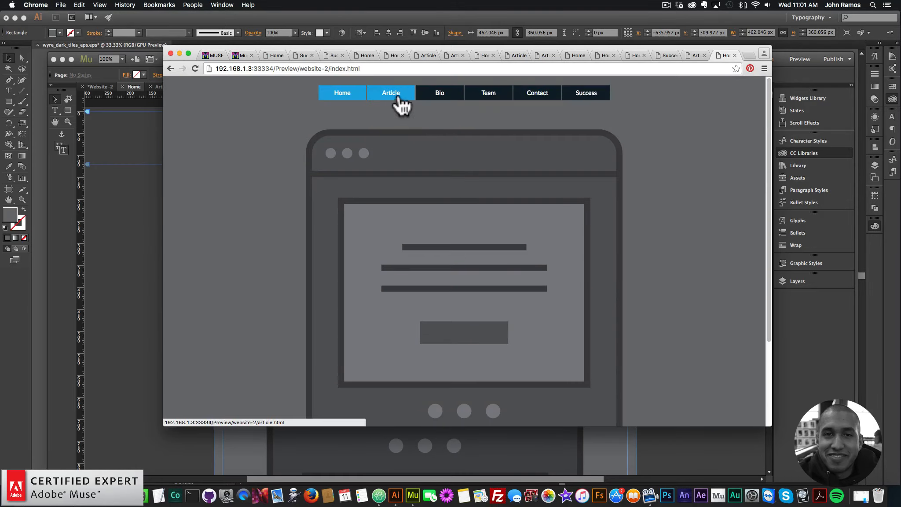
left_click(399, 97)
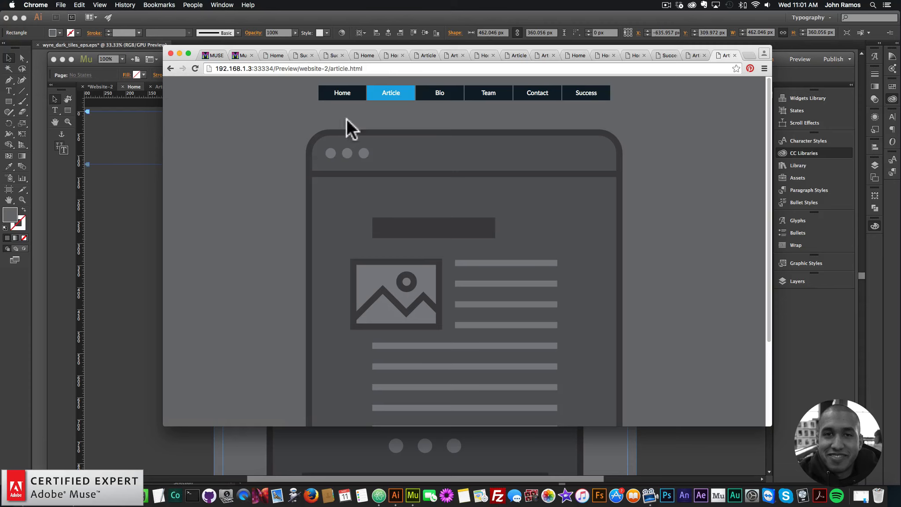
left_click(343, 94)
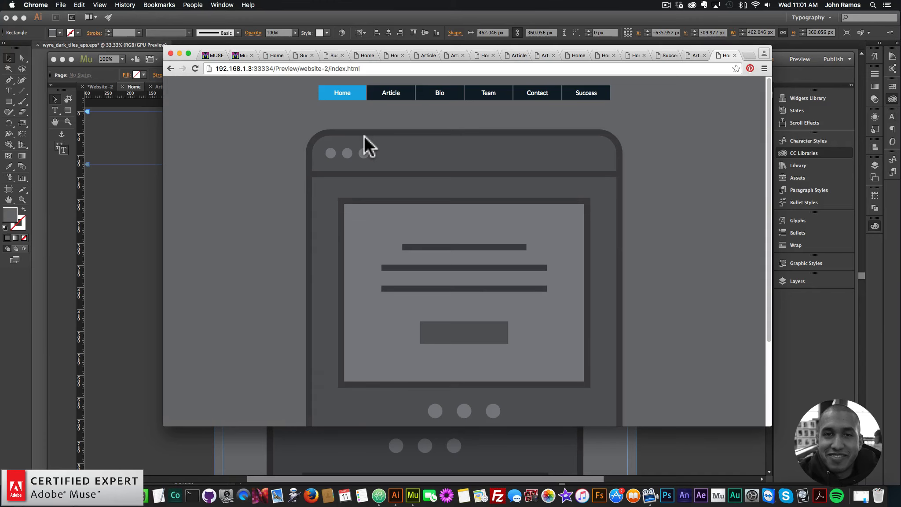
Open museforyoushop.com in a new browser tab and go through to its widget shop.
left_click(753, 55)
type("museforyou")
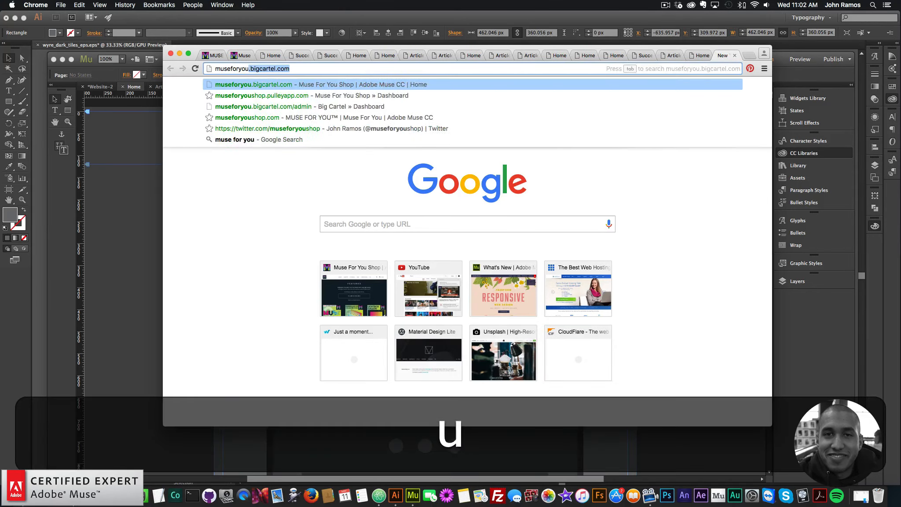
type("shop.")
key("Return")
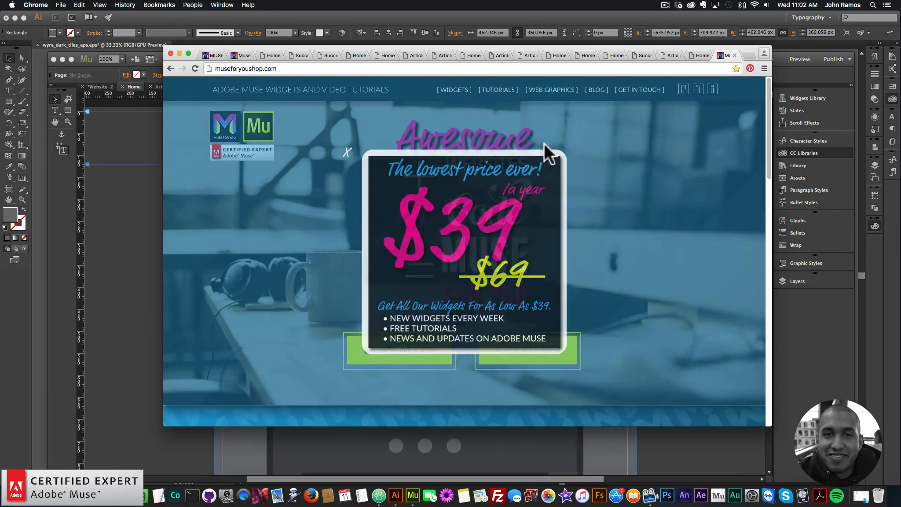
left_click(467, 238)
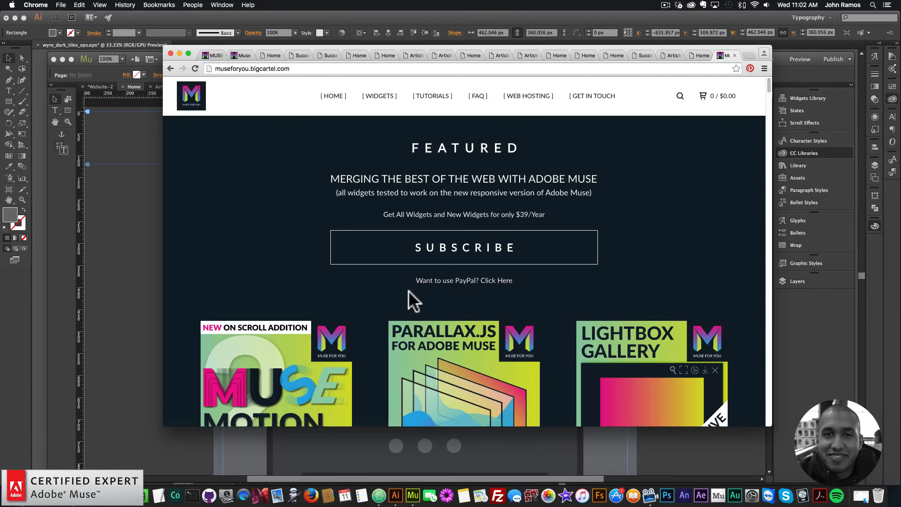
Find the Transitioner Widget among the shop's products and open its product page.
scroll(408, 290, "down", 5)
scroll(381, 293, "down", 3)
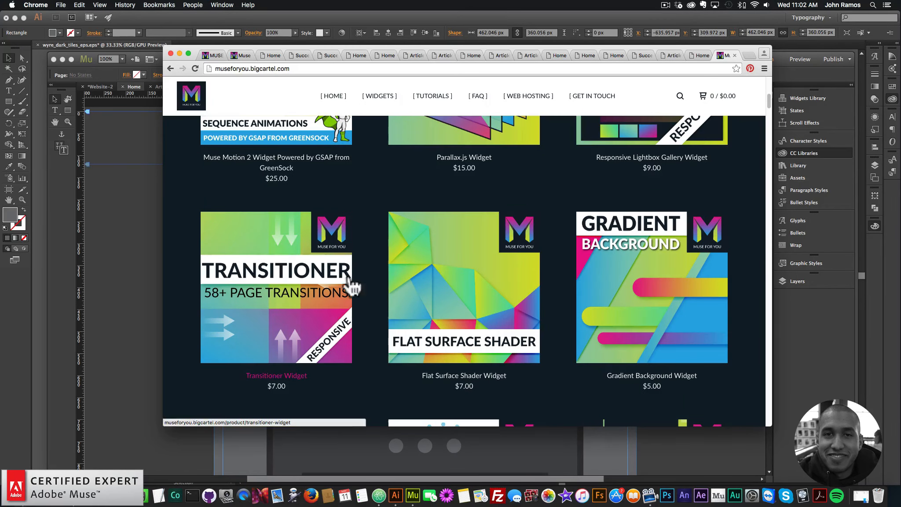
left_click(272, 285)
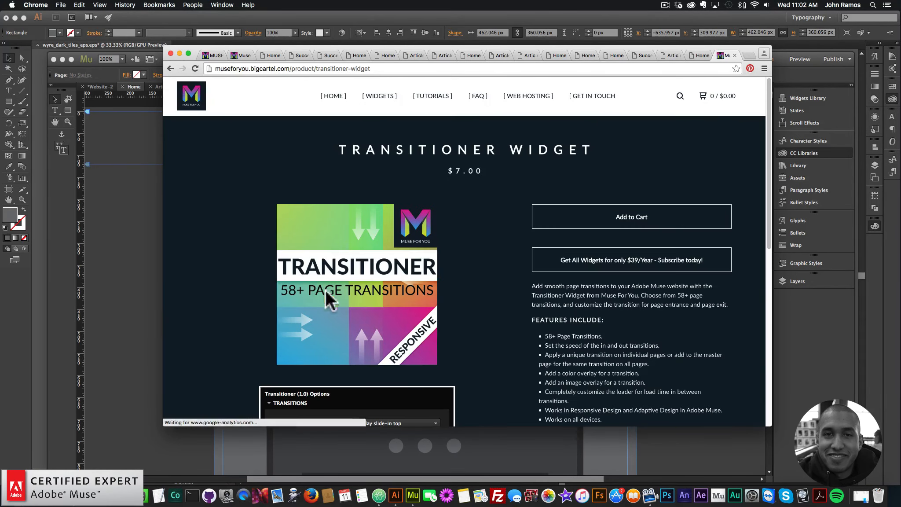